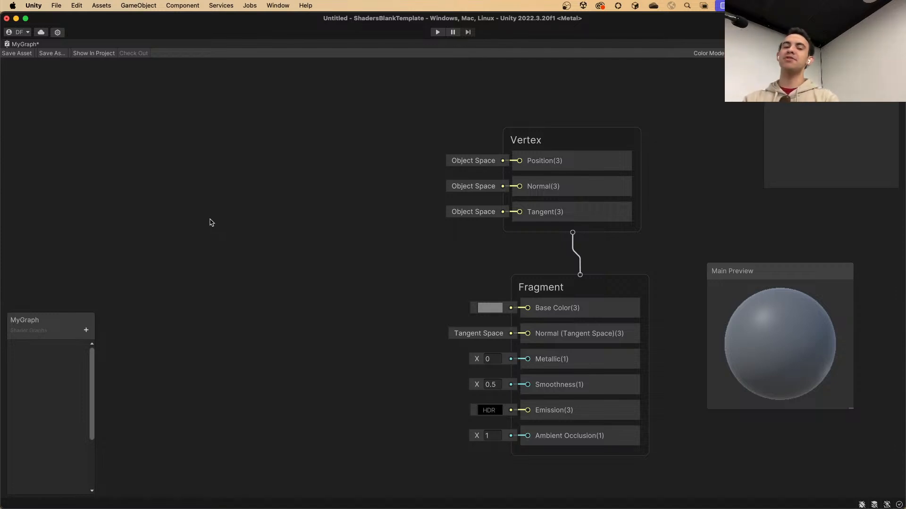
# Step: Add a Position node to the graph and set its space to Object
pyautogui.rightClick(194, 186)
pyautogui.click(202, 193)
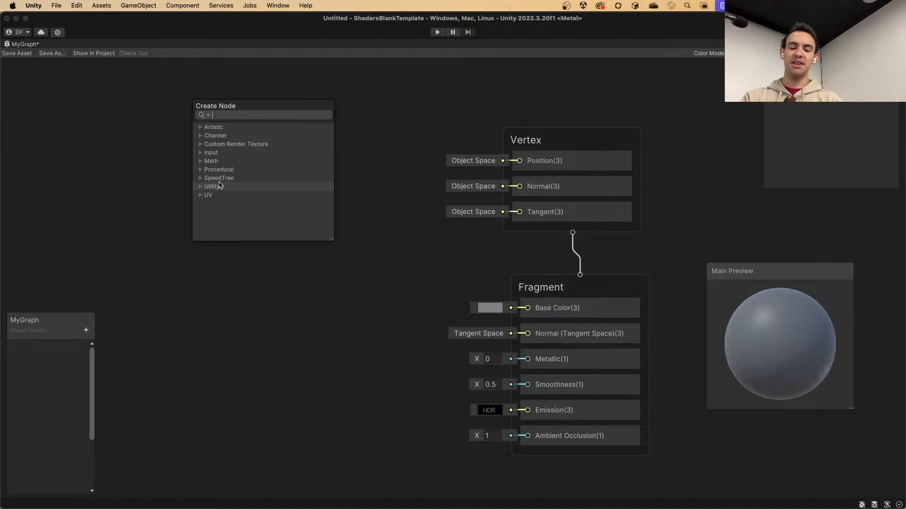
pyautogui.write('position')
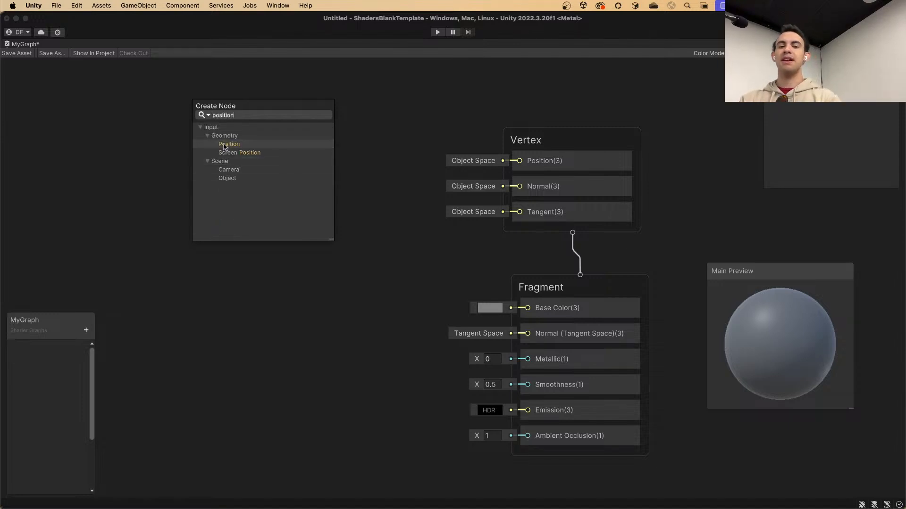
pyautogui.click(227, 144)
pyautogui.moveTo(246, 191); pyautogui.dragTo(199, 116)
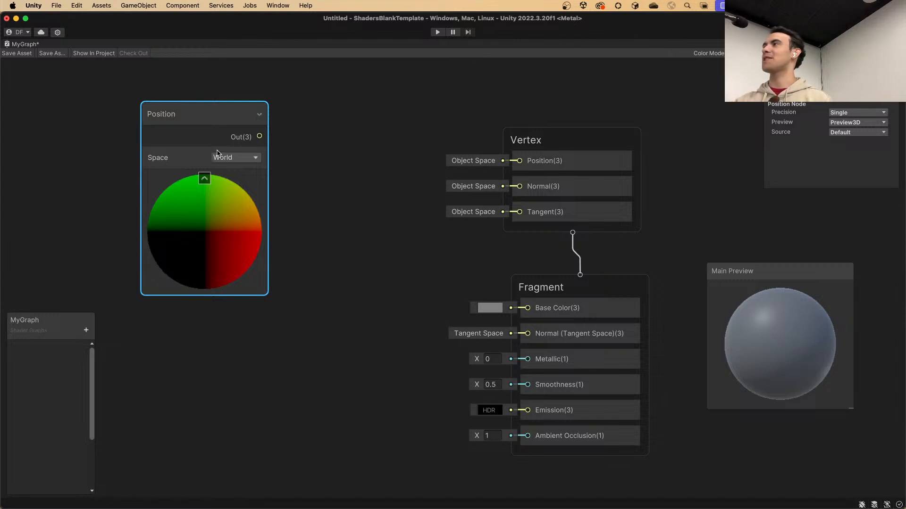
pyautogui.click(230, 157)
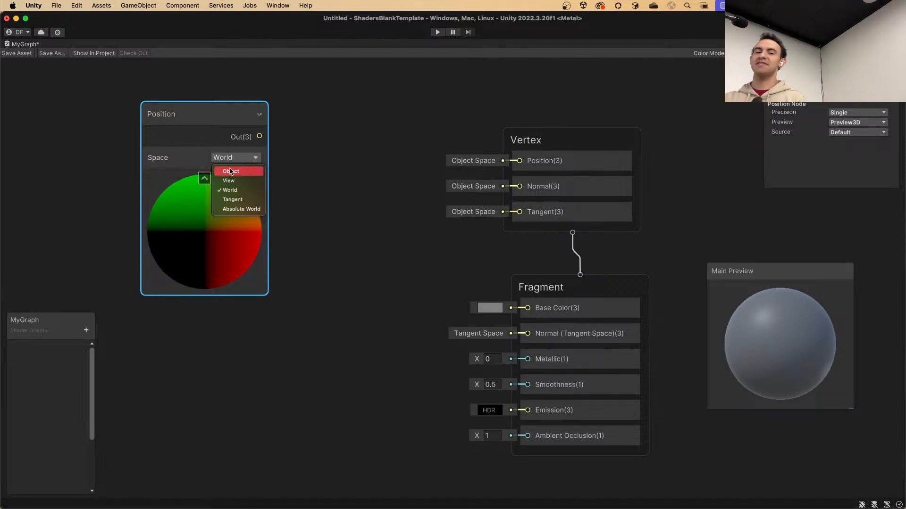
pyautogui.click(230, 171)
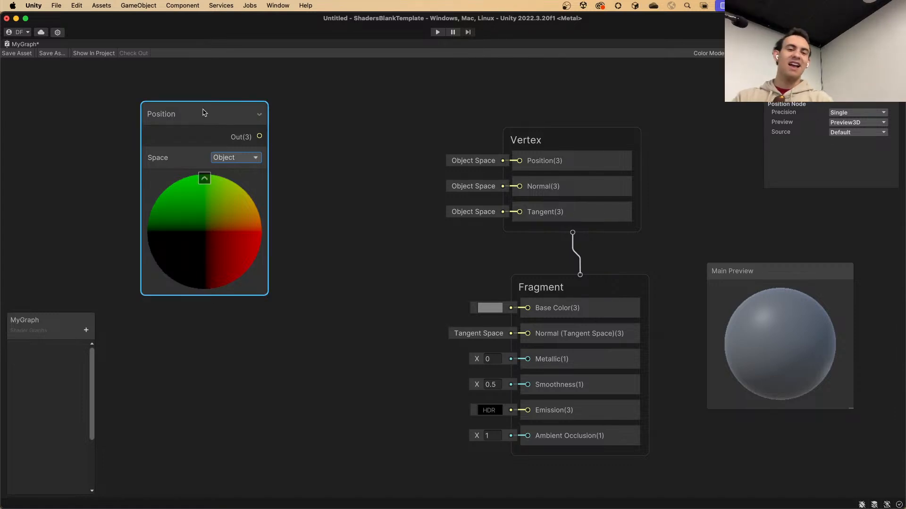
# Step: Add a Multiply node between the Position node and the Vertex block, spacing the nodes apart
pyautogui.moveTo(214, 115); pyautogui.dragTo(163, 110, button='middle')
pyautogui.moveTo(472, 136); pyautogui.dragTo(480, 138)
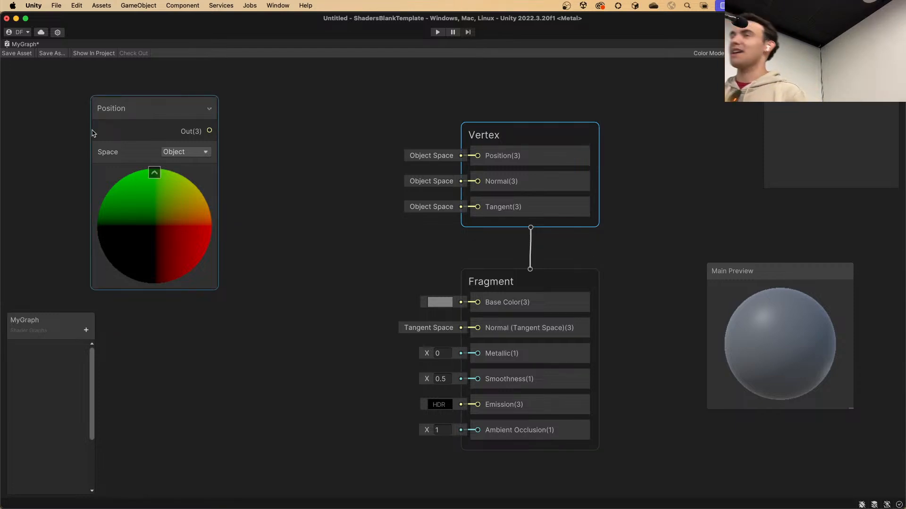
pyautogui.rightClick(246, 127)
pyautogui.click(264, 138)
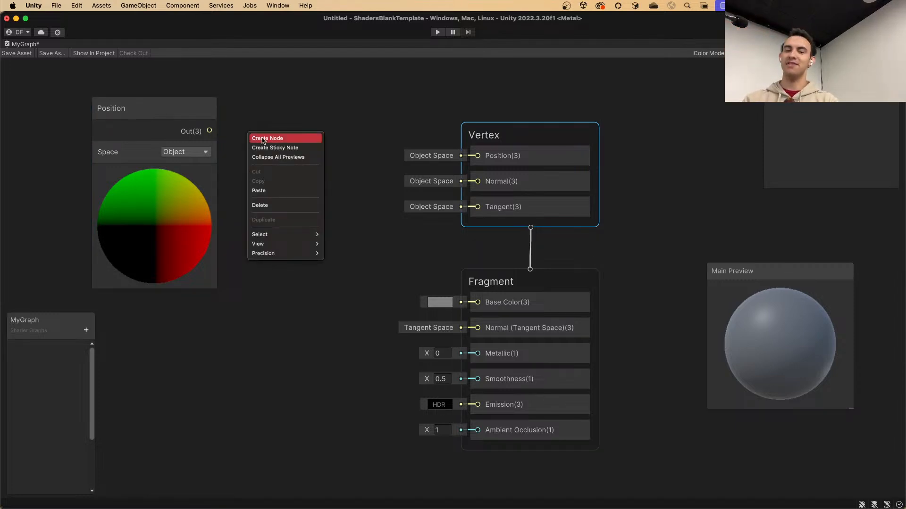
pyautogui.write('multi')
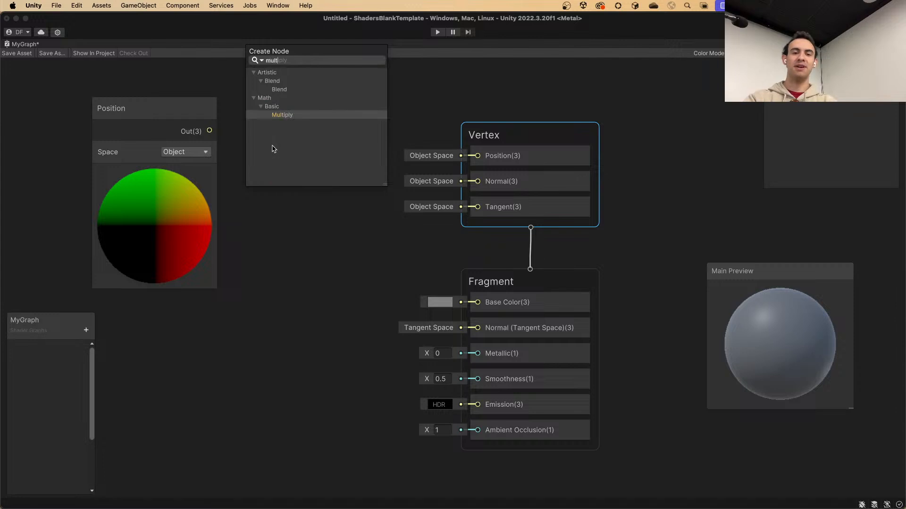
pyautogui.press('Return')
pyautogui.moveTo(181, 121); pyautogui.dragTo(136, 109)
pyautogui.moveTo(279, 150); pyautogui.dragTo(295, 137)
# Step: Add a Float node and place it below the Position node
pyautogui.rightClick(250, 308)
pyautogui.click(267, 317)
pyautogui.write('float')
pyautogui.press('Return')
pyautogui.moveTo(268, 316); pyautogui.dragTo(172, 316)
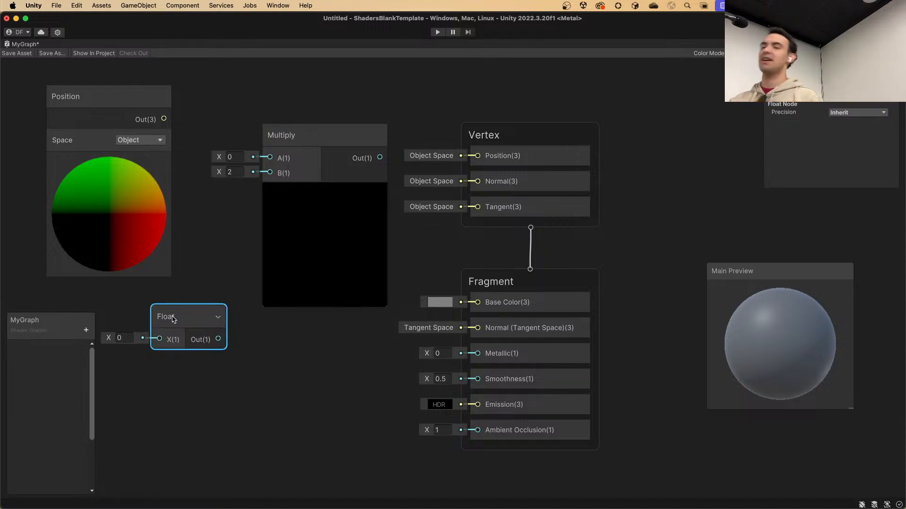
# Step: Connect the Position output to Multiply input A and the Float output to Multiply input B
pyautogui.moveTo(164, 119); pyautogui.dragTo(257, 160)
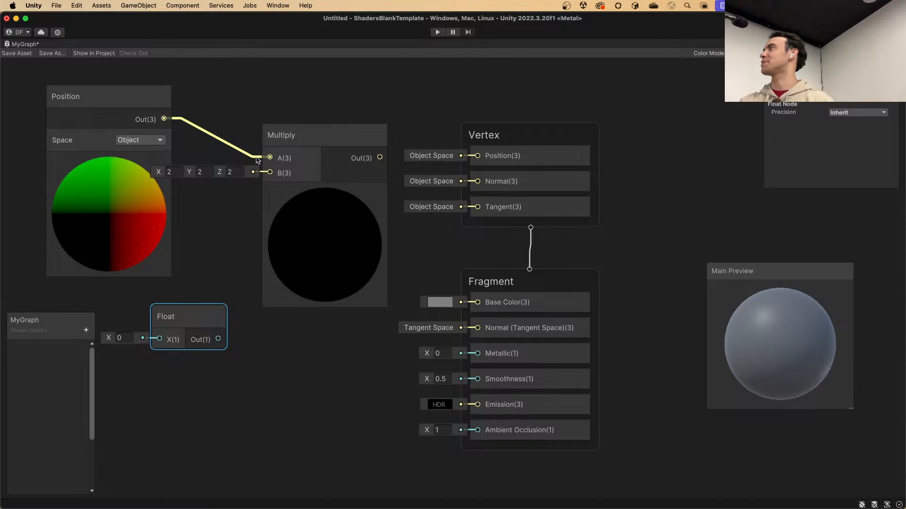
pyautogui.moveTo(216, 321); pyautogui.dragTo(270, 173)
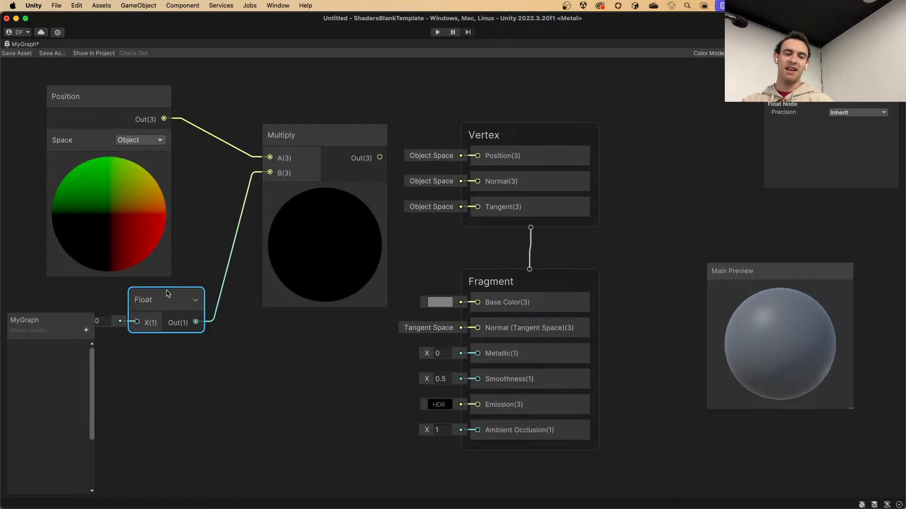
pyautogui.moveTo(167, 293); pyautogui.dragTo(198, 292)
# Step: Set the Float node's X value to 0.5 and connect the Multiply output to the Vertex Position input
pyautogui.click(135, 320)
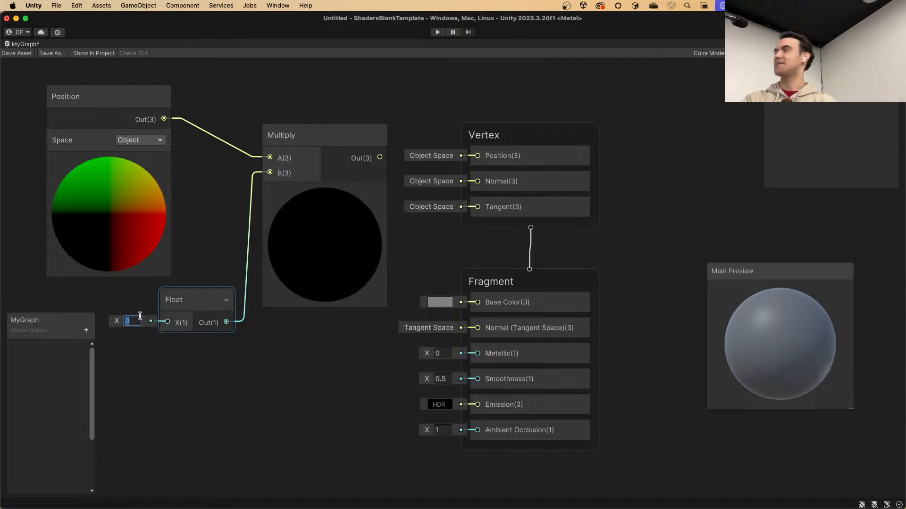
pyautogui.write('0.5')
pyautogui.moveTo(170, 293); pyautogui.dragTo(156, 297)
pyautogui.moveTo(380, 157); pyautogui.dragTo(479, 156)
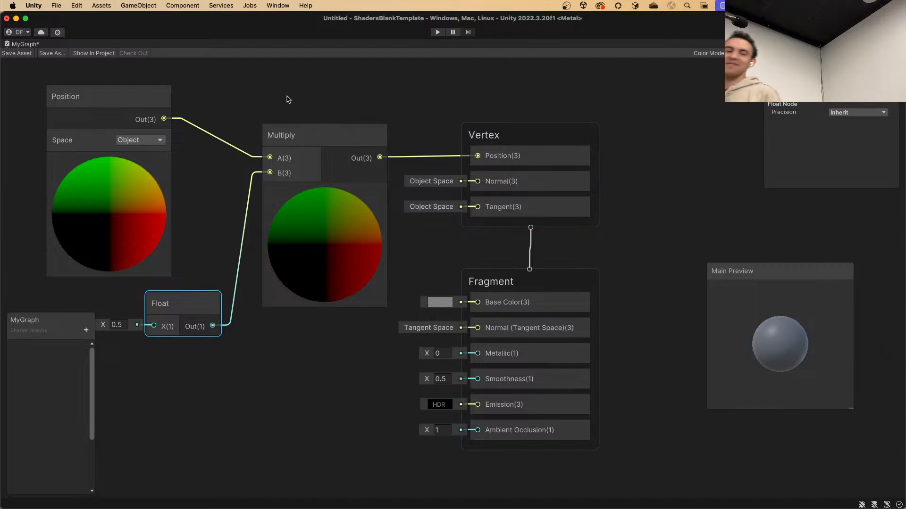
# Step: Try an X value of 2 on the Float node and replace it with 0.75
pyautogui.click(117, 325)
pyautogui.write('2')
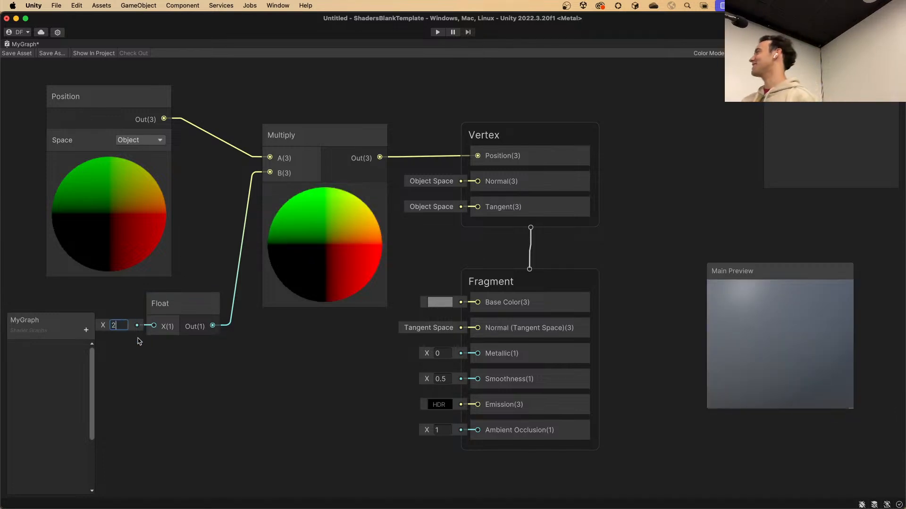
pyautogui.press('BackSpace')
pyautogui.write('0.75')
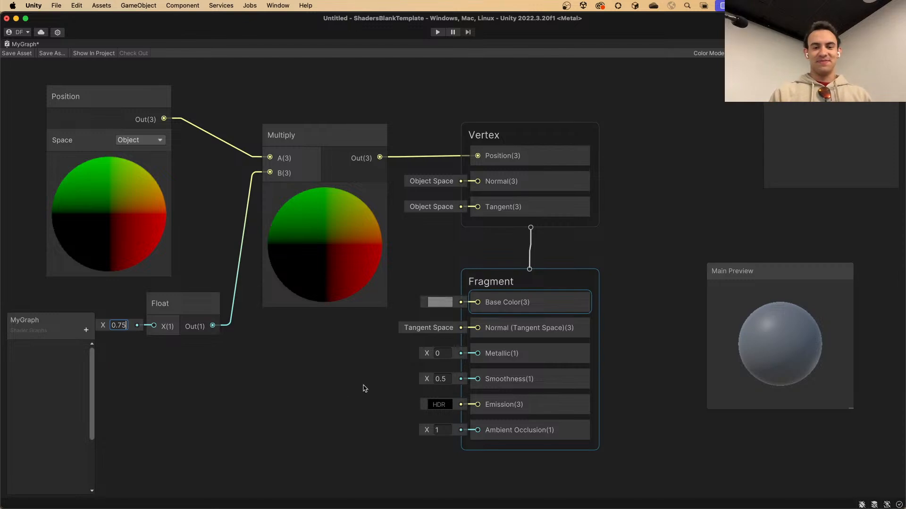
# Step: Switch to the presentation, advance to the Adding Parameters slide for reading, and return to Unity
pyautogui.hotkey('ctrl', 'Up')
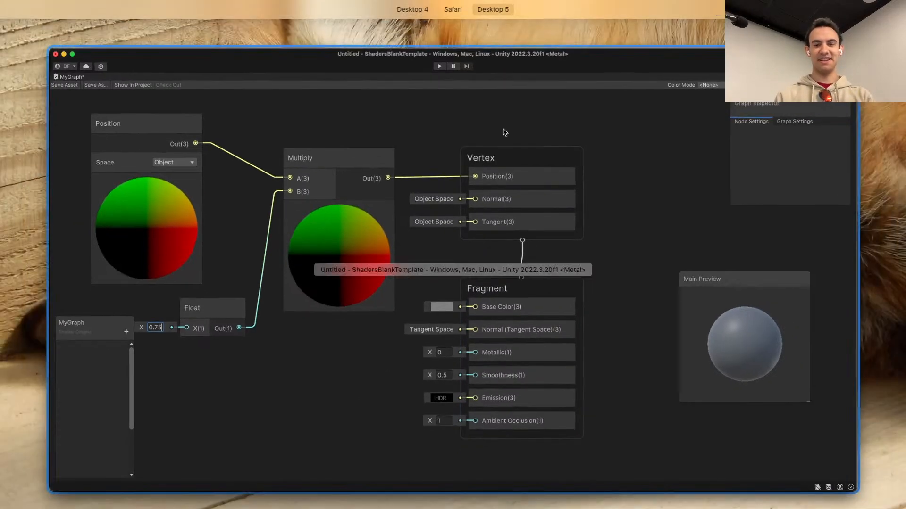
pyautogui.moveTo(461, 13)
pyautogui.click(414, 31)
pyautogui.press('Right')
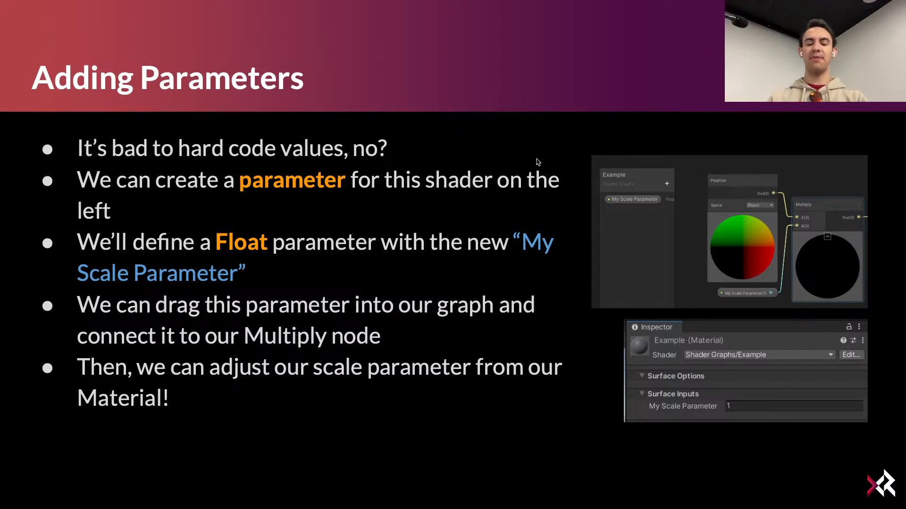
pyautogui.hotkey('ctrl', 'Up')
pyautogui.click(540, 52)
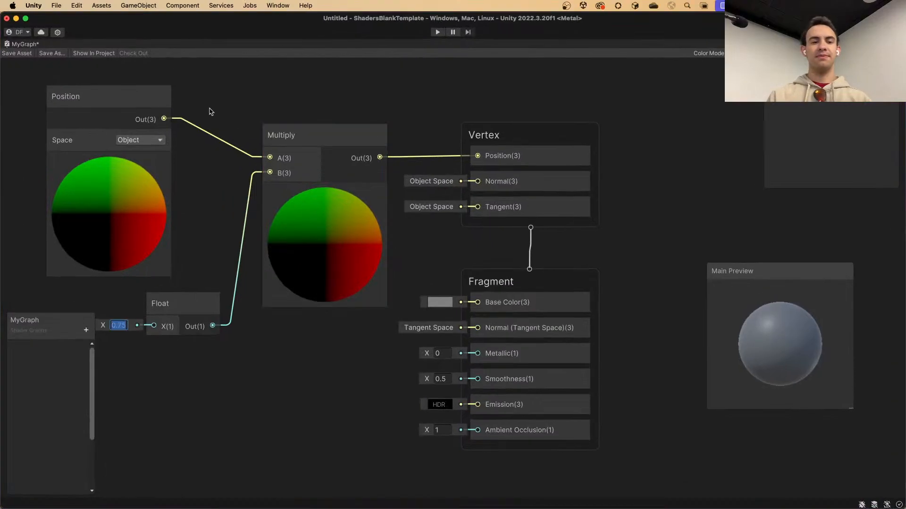
# Step: Restore the maximized graph window to the full editor layout and save the MyGraph asset
pyautogui.doubleClick(26, 44)
pyautogui.click(186, 53)
pyautogui.click(109, 385)
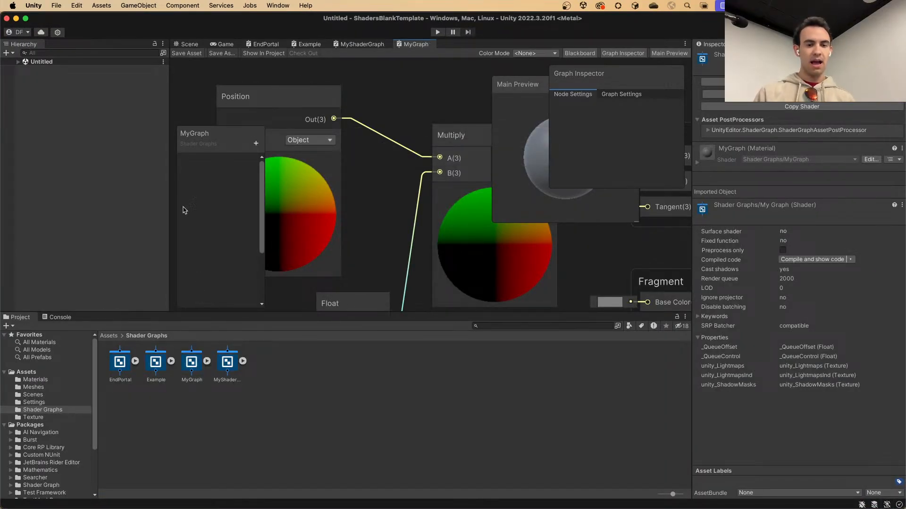
# Step: Create a material named MyCoolMaterial in the Materials folder and assign it the MyGraph shader
pyautogui.click(191, 45)
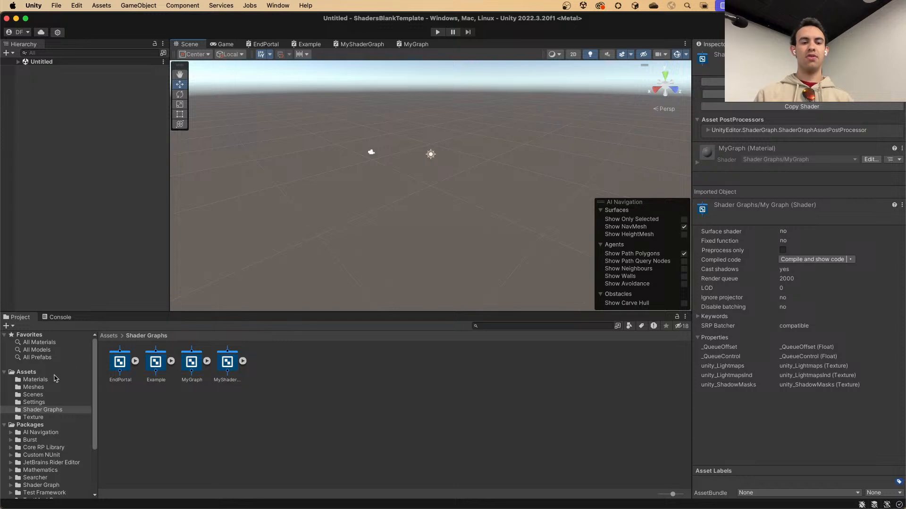
pyautogui.click(35, 380)
pyautogui.rightClick(304, 364)
pyautogui.moveTo(358, 234)
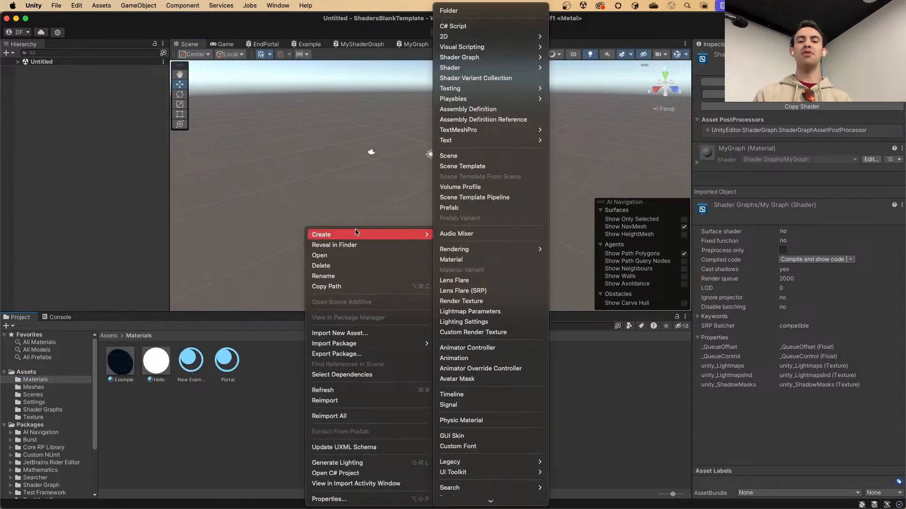
pyautogui.click(491, 261)
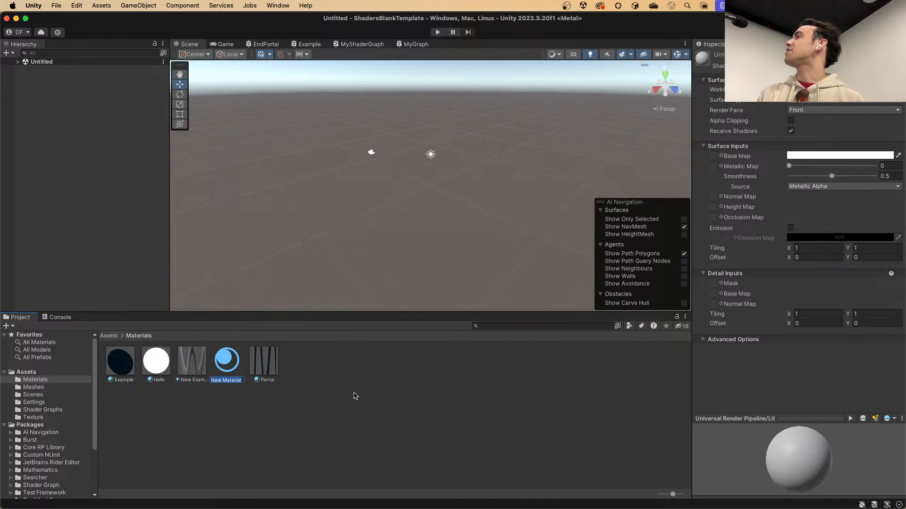
pyautogui.write('My')
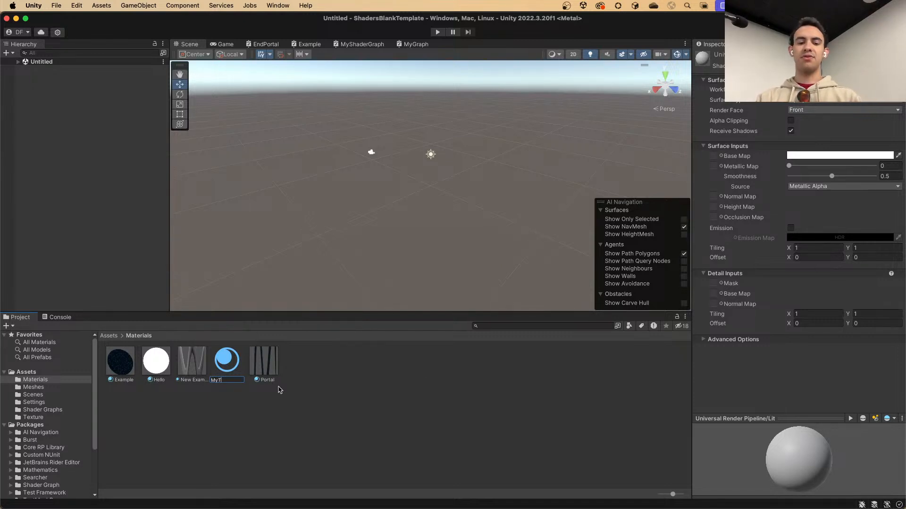
pyautogui.write('CoolMaterial')
pyautogui.press('Return')
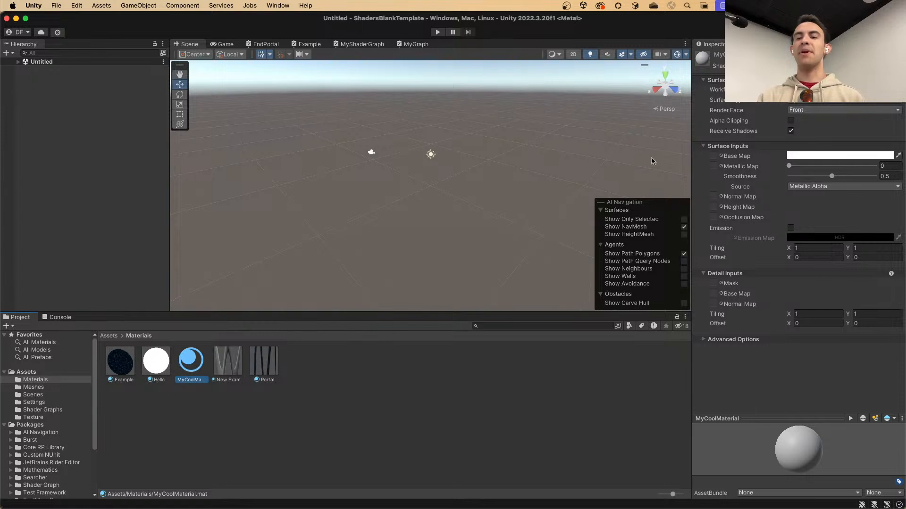
pyautogui.click(802, 65)
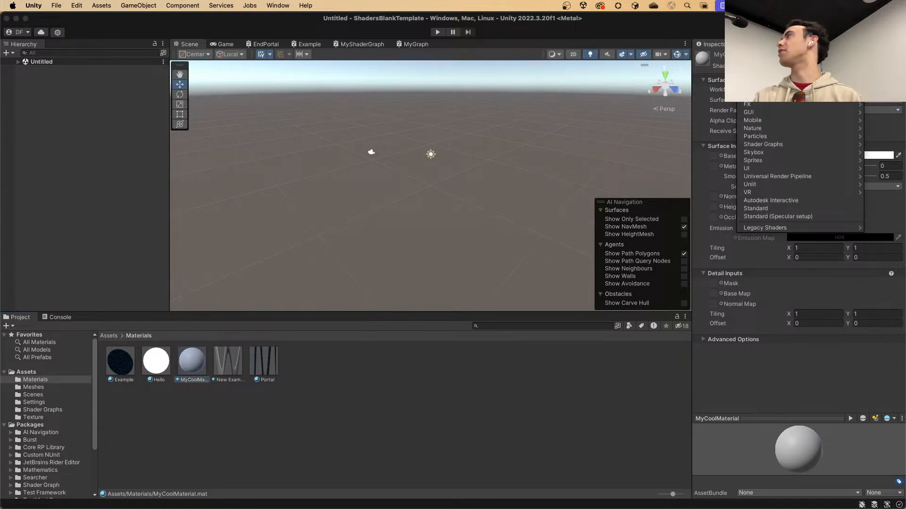
pyautogui.click(774, 110)
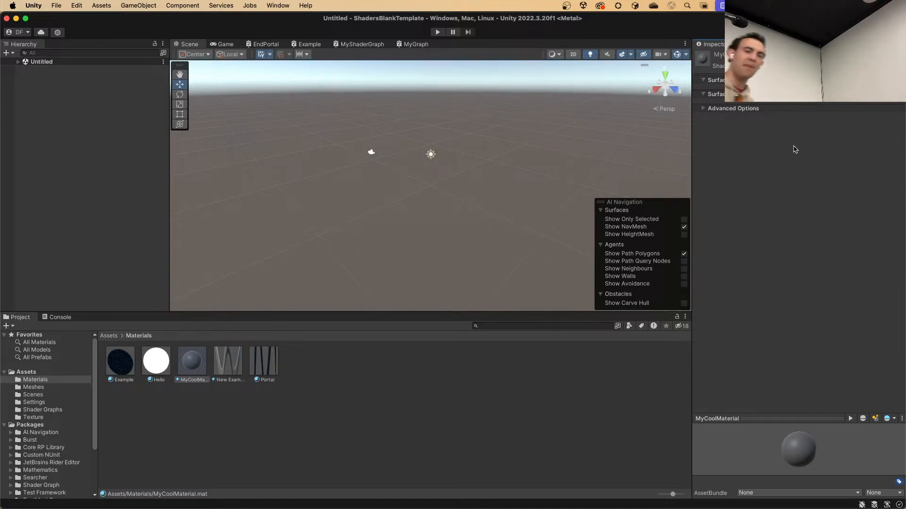
# Step: Add a 3D sphere to the scene and apply MyCoolMaterial to it
pyautogui.rightClick(112, 127)
pyautogui.moveTo(160, 282)
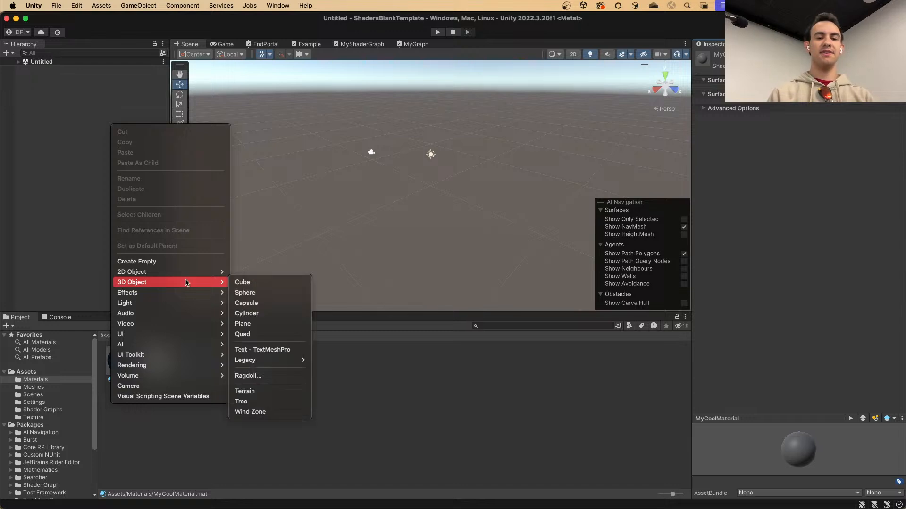
pyautogui.click(241, 290)
pyautogui.press('f')
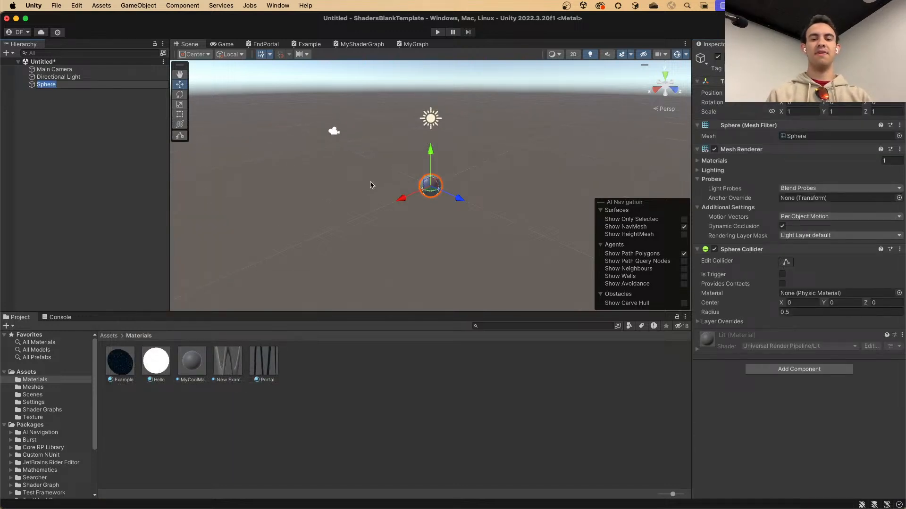
pyautogui.click(183, 378)
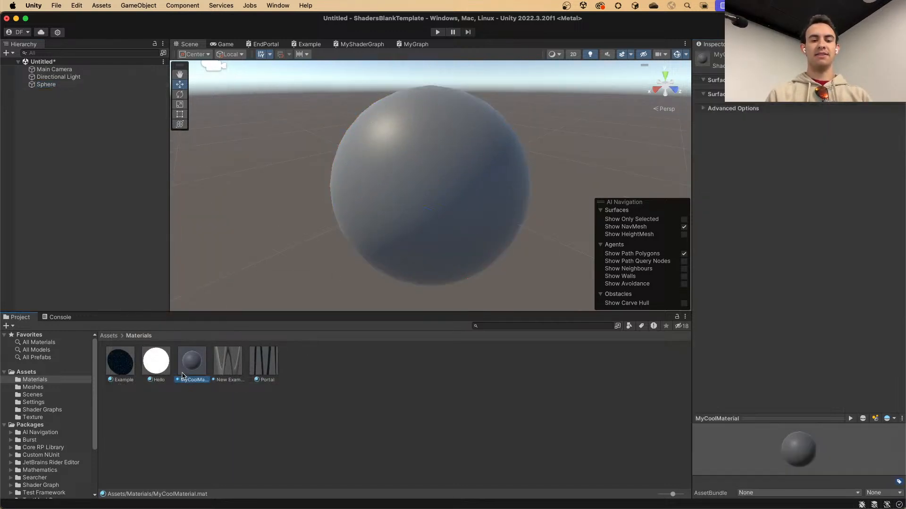
pyautogui.moveTo(197, 364); pyautogui.dragTo(399, 226)
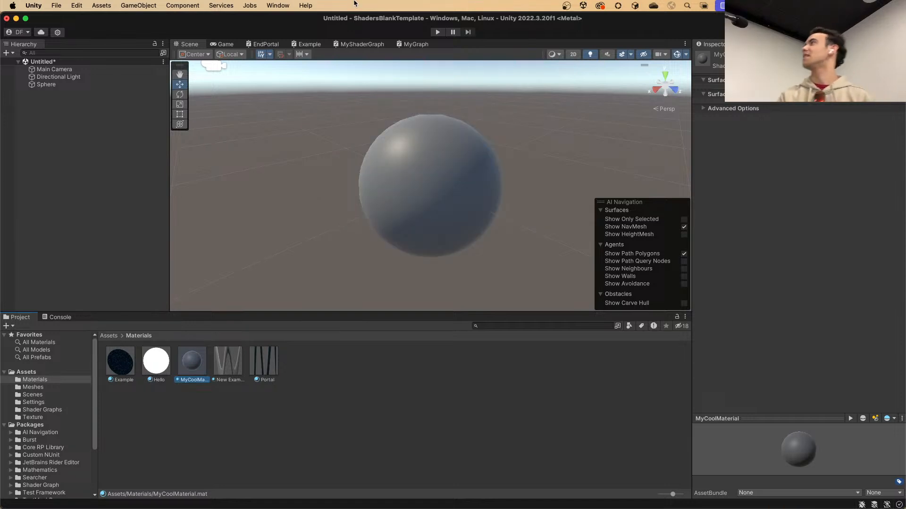
# Step: Set the Float node's X value to 2 in MyGraph, save the asset, and check the sphere in the scene
pyautogui.click(407, 44)
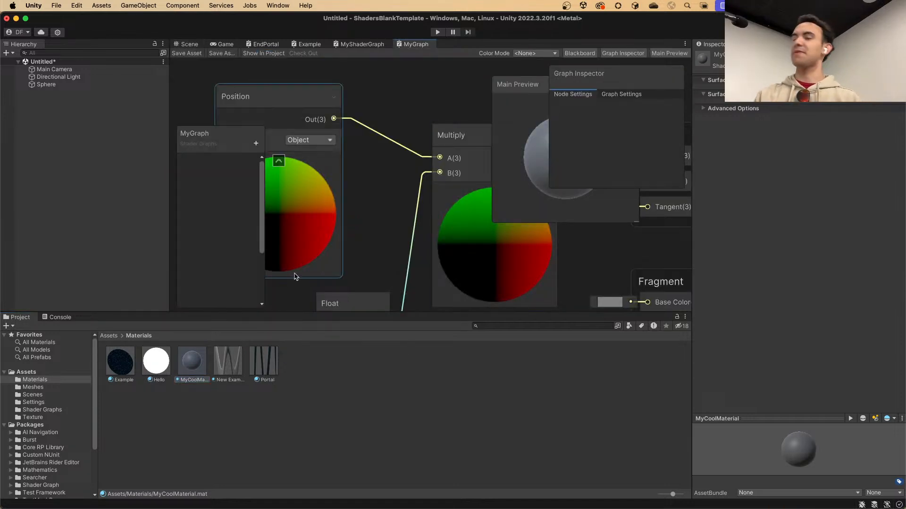
pyautogui.scroll(-3, 283, 283)
pyautogui.scroll(3, 284, 299)
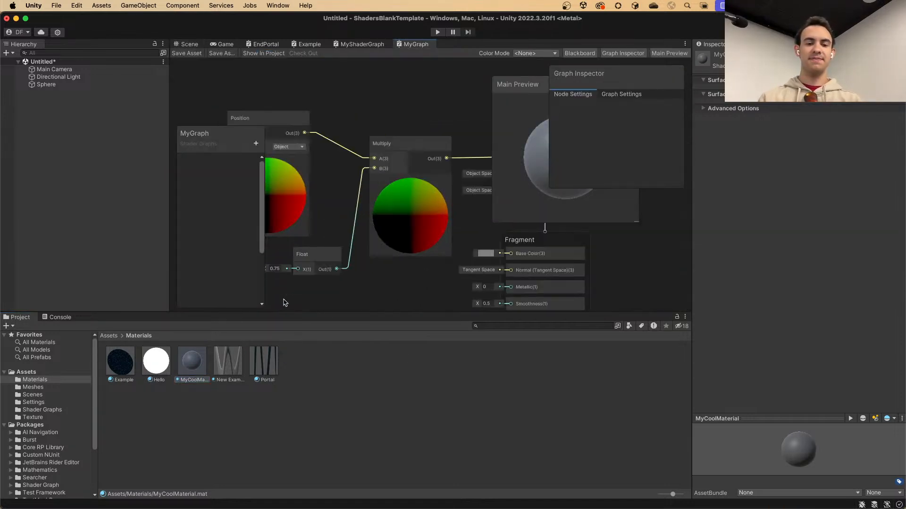
pyautogui.click(276, 270)
pyautogui.write('2')
pyautogui.click(185, 53)
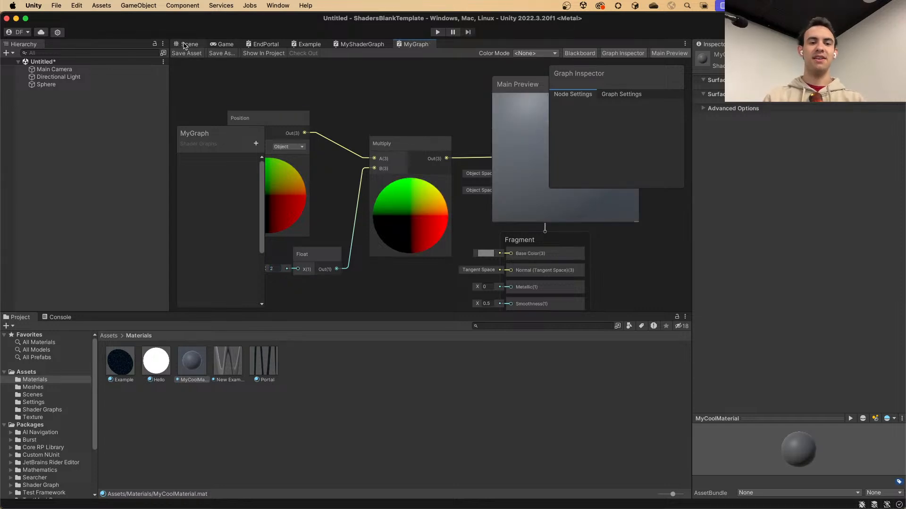
pyautogui.click(188, 44)
pyautogui.scroll(5, 411, 135)
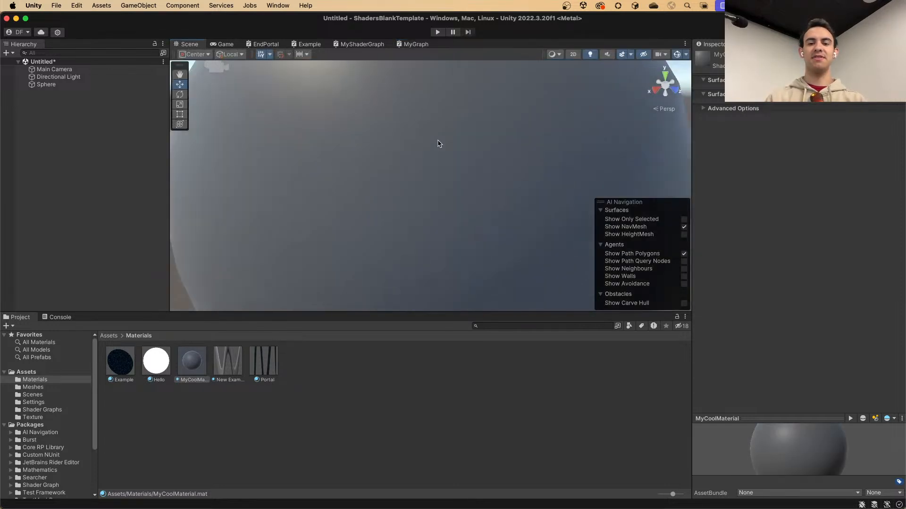
pyautogui.scroll(-6, 438, 143)
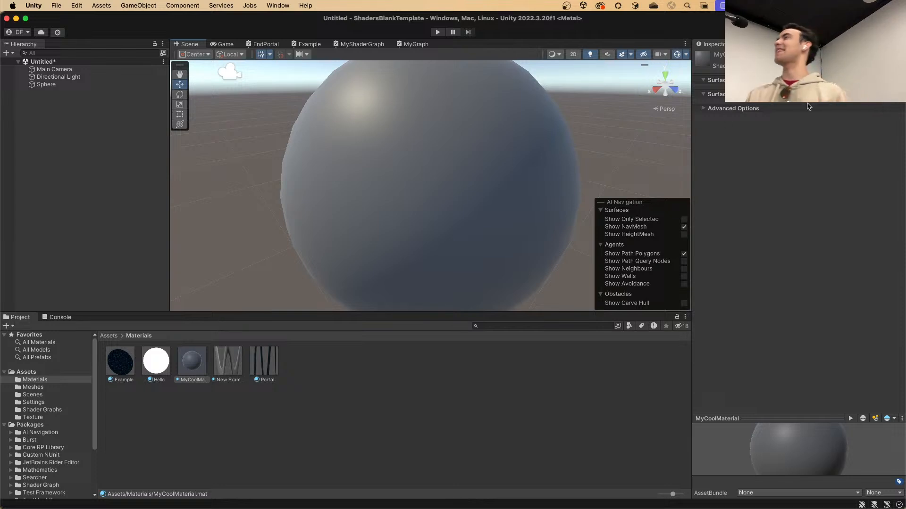
# Step: Add a Float property named Size to MyGraph
pyautogui.click(415, 44)
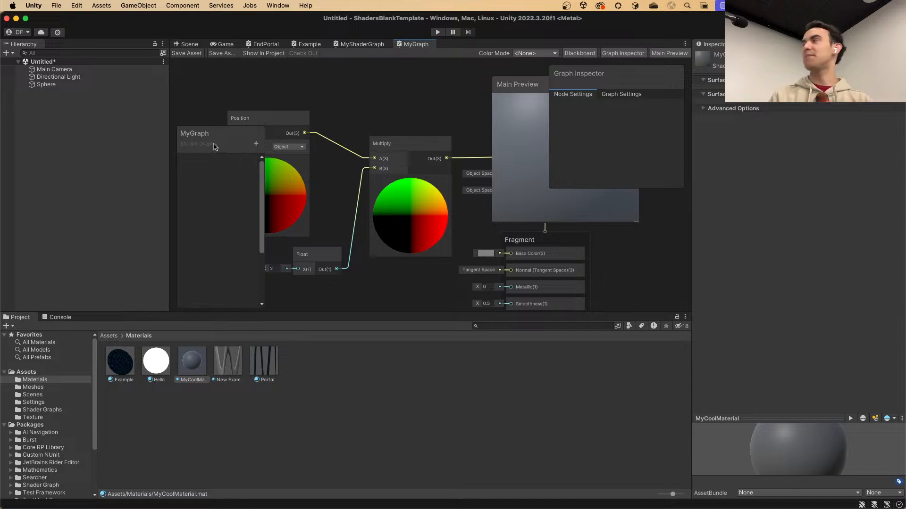
pyautogui.click(256, 143)
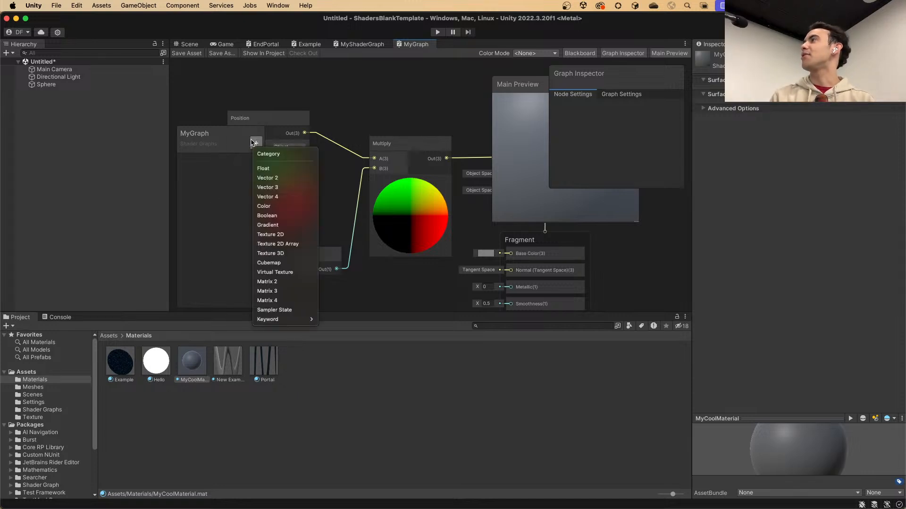
pyautogui.click(264, 169)
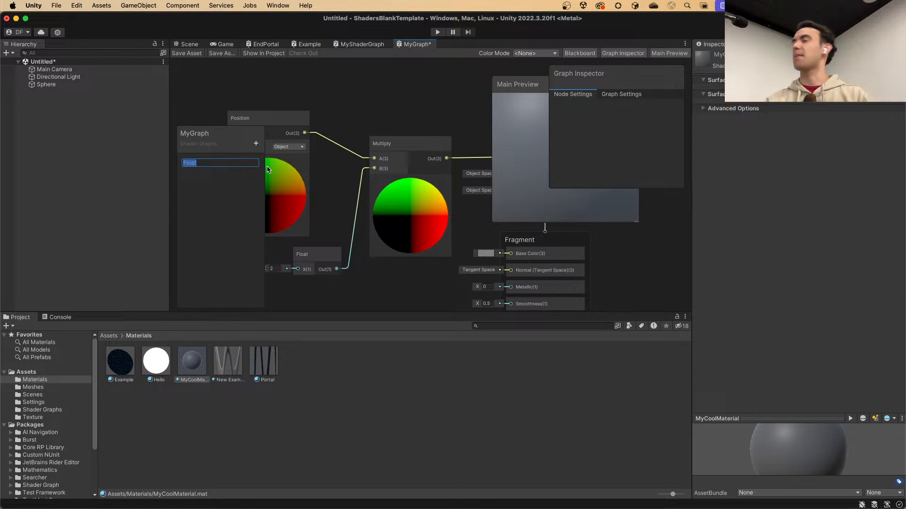
pyautogui.write('Size')
pyautogui.press('Return')
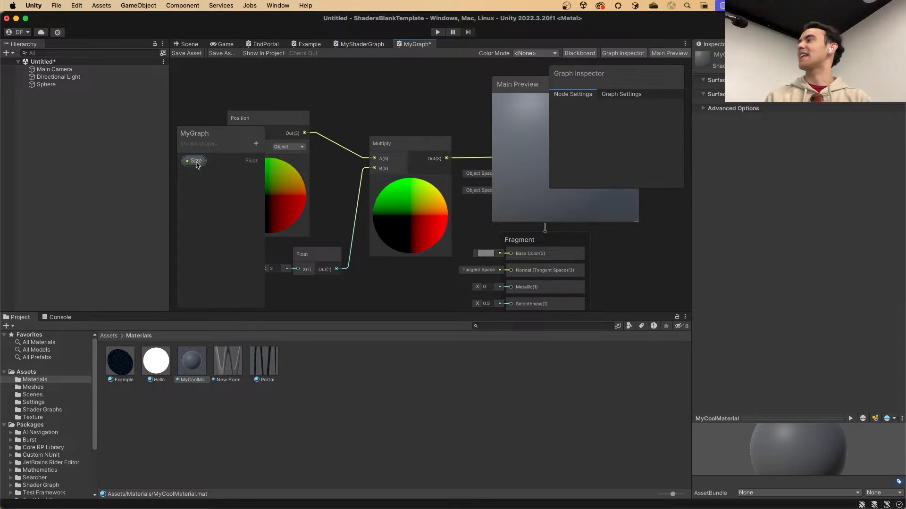
# Step: Place the Size property in the graph, connect it to the Multiply node's B input, and delete the unused Float node
pyautogui.moveTo(193, 162); pyautogui.dragTo(287, 109)
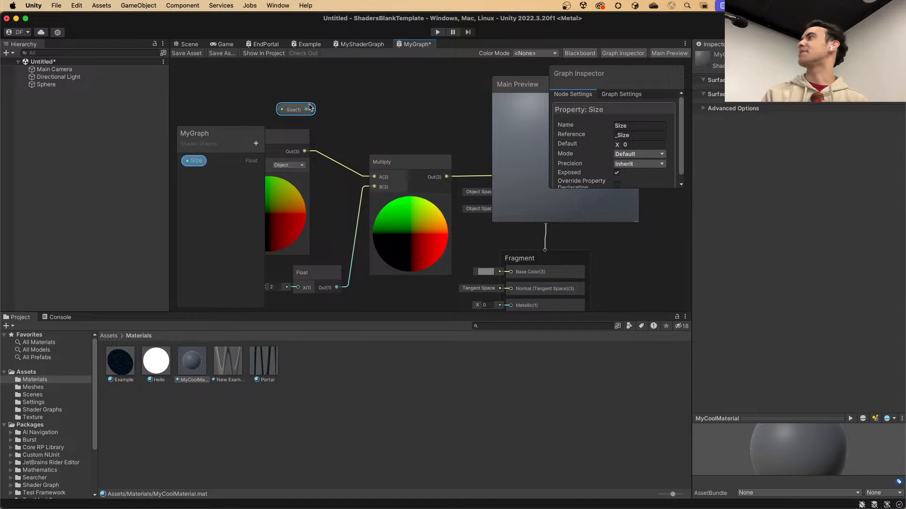
pyautogui.moveTo(305, 109); pyautogui.dragTo(374, 187)
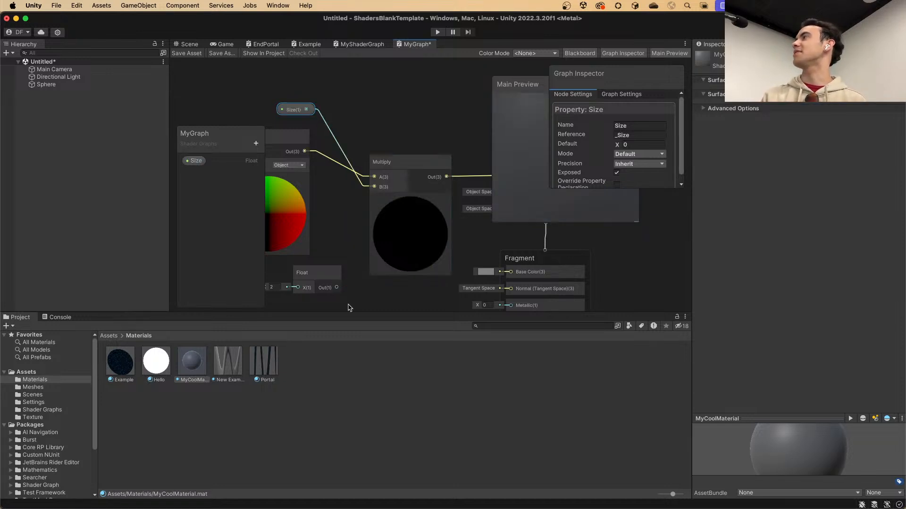
pyautogui.click(312, 276)
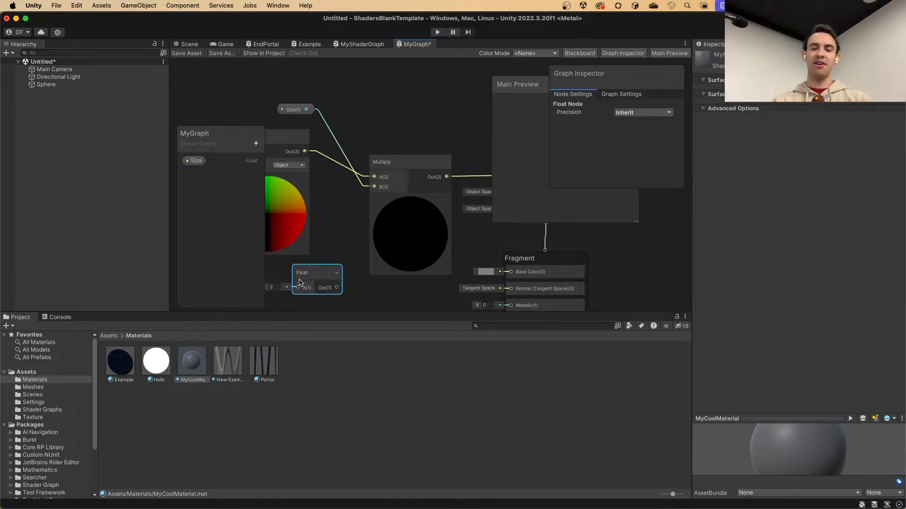
pyautogui.rightClick(302, 279)
pyautogui.click(325, 330)
# Step: Set the Size property's default X value to 1, save the MyGraph asset, and return to the scene
pyautogui.click(295, 110)
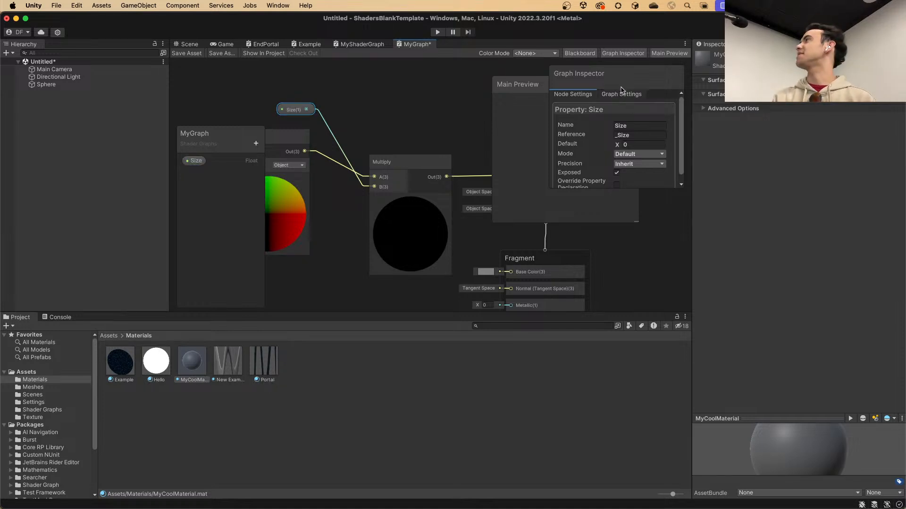
pyautogui.moveTo(604, 76); pyautogui.dragTo(608, 76)
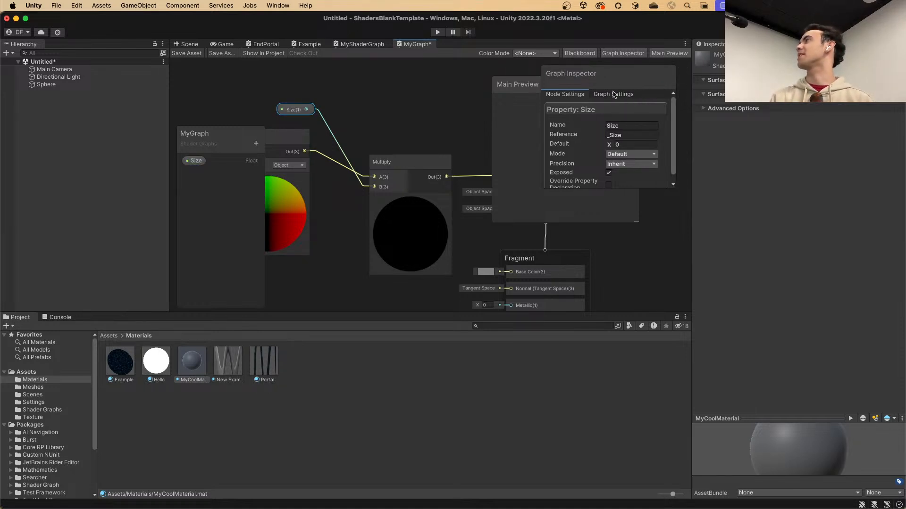
pyautogui.click(621, 53)
pyautogui.click(620, 54)
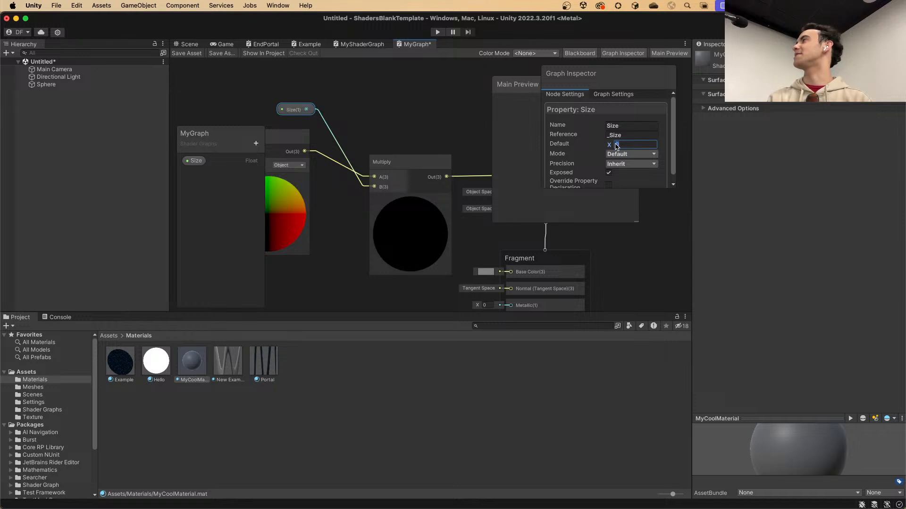
pyautogui.write('1')
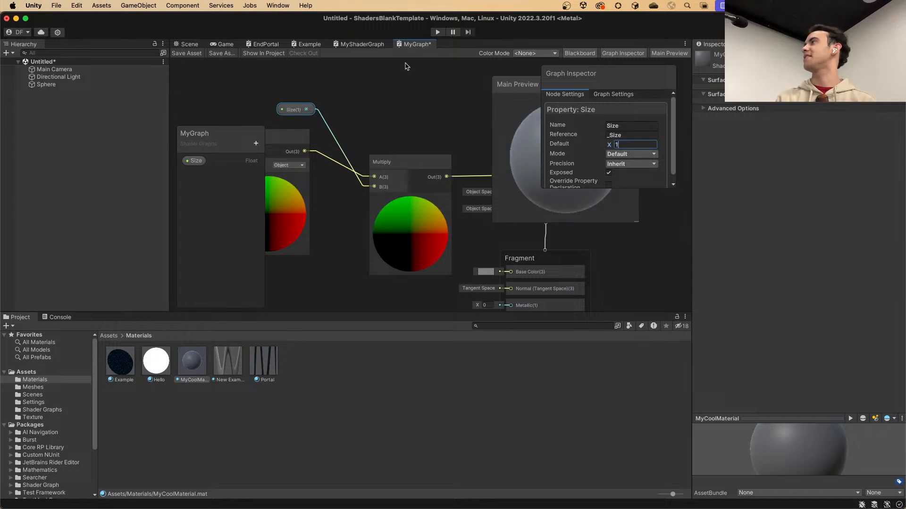
pyautogui.click(194, 54)
pyautogui.click(187, 44)
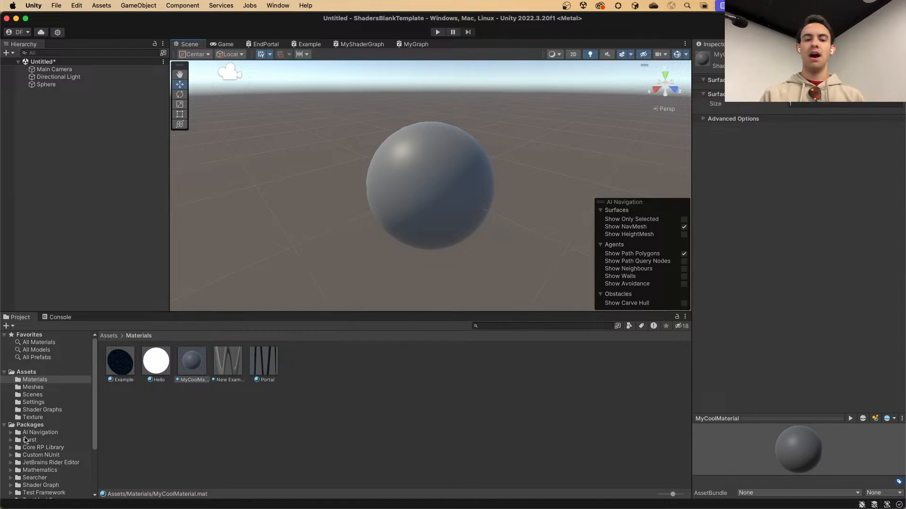
# Step: Reapply MyCoolMaterial to the sphere and inspect the material slot and available materials in its Mesh Renderer
pyautogui.moveTo(191, 367); pyautogui.dragTo(423, 180)
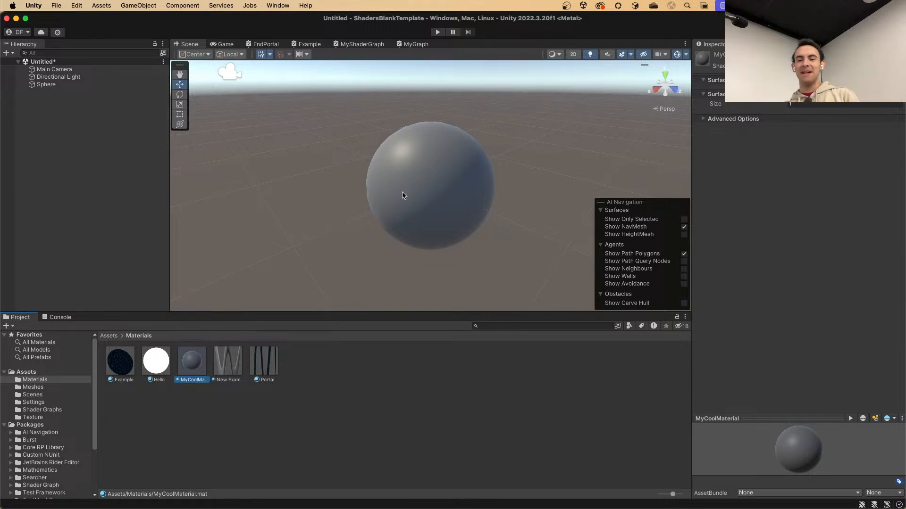
pyautogui.moveTo(192, 361); pyautogui.dragTo(425, 189)
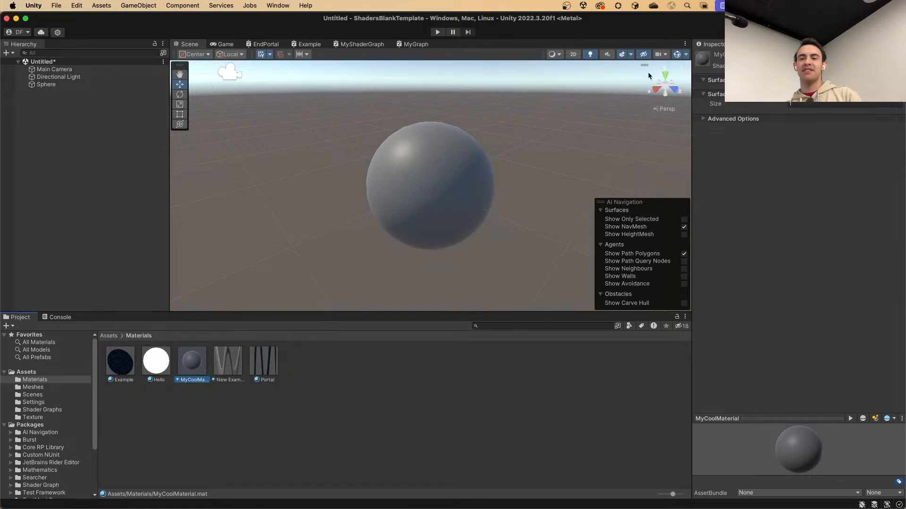
pyautogui.click(459, 186)
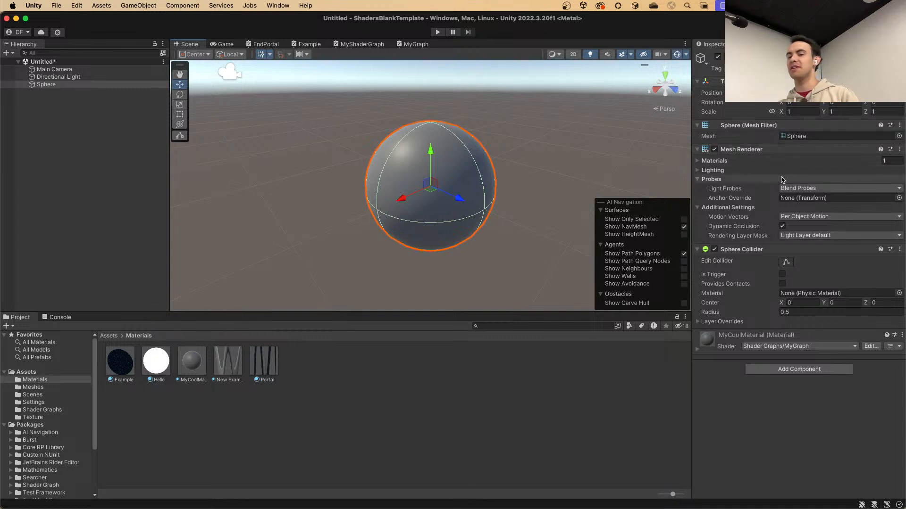
pyautogui.click(718, 161)
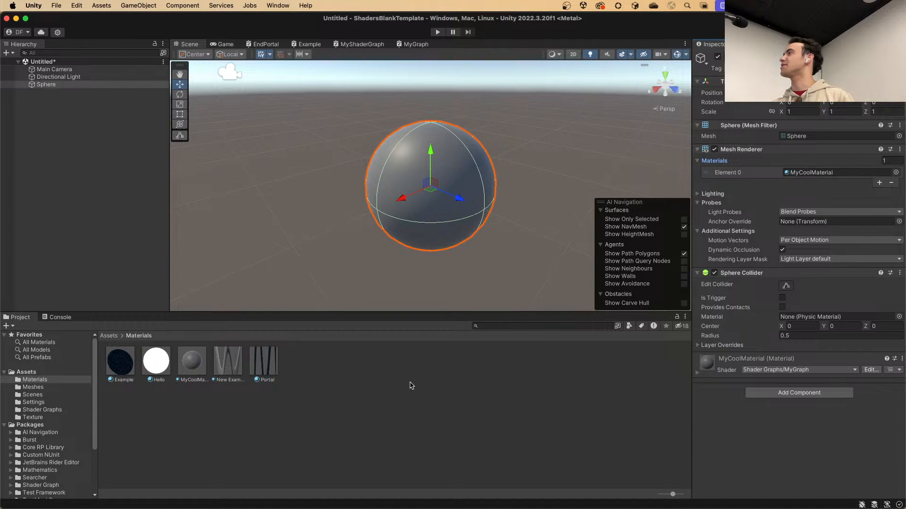
pyautogui.click(895, 172)
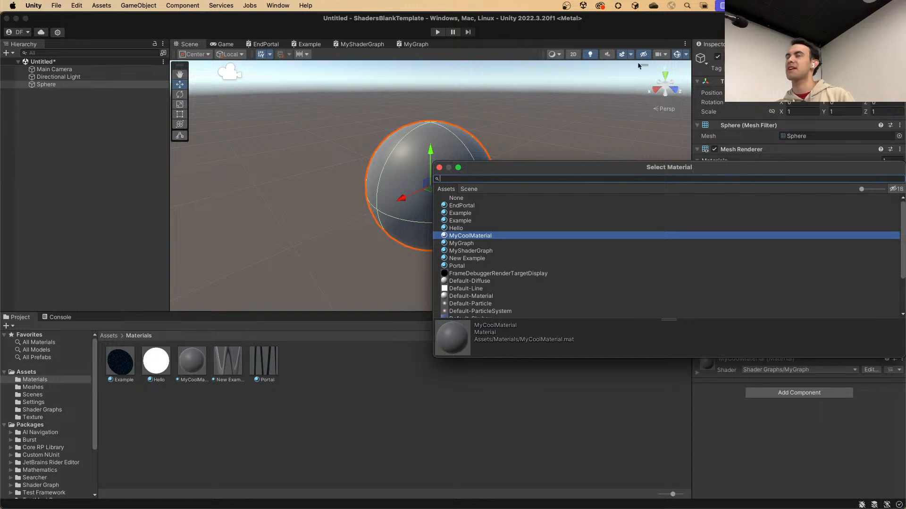
pyautogui.click(439, 168)
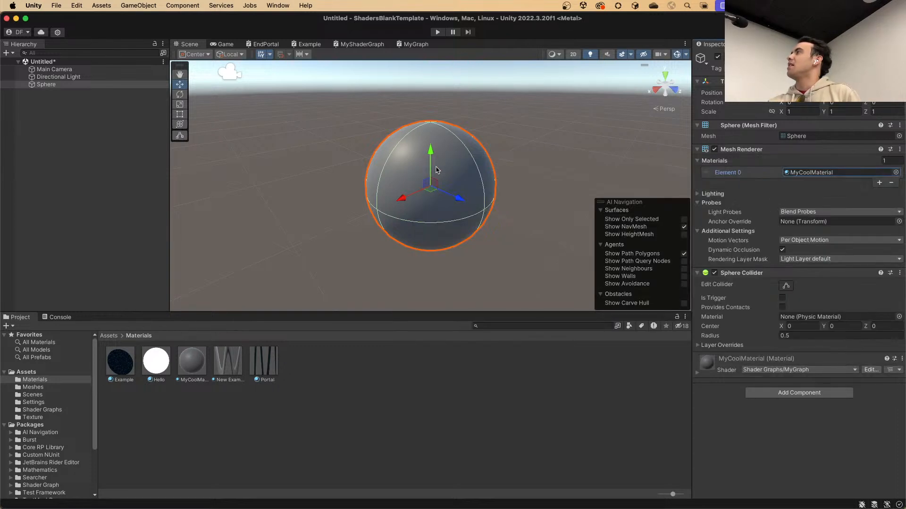
# Step: Review MyGraph, return to the scene, and search the shader choices of MyCoolMaterial for "my" without changing its shader
pyautogui.click(403, 42)
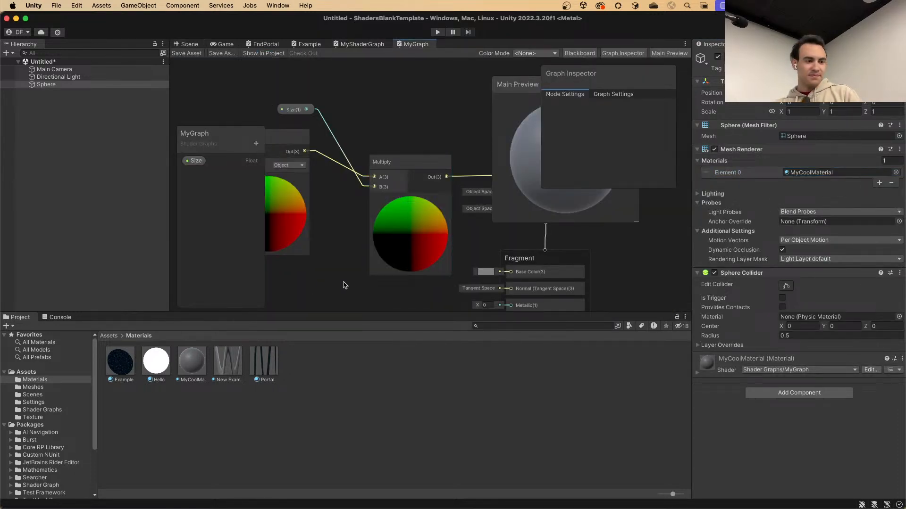
pyautogui.click(186, 44)
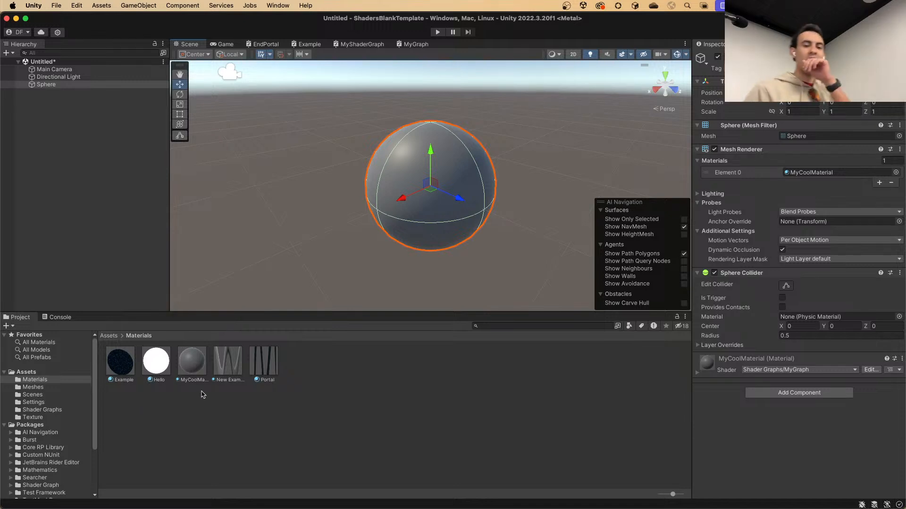
pyautogui.click(193, 362)
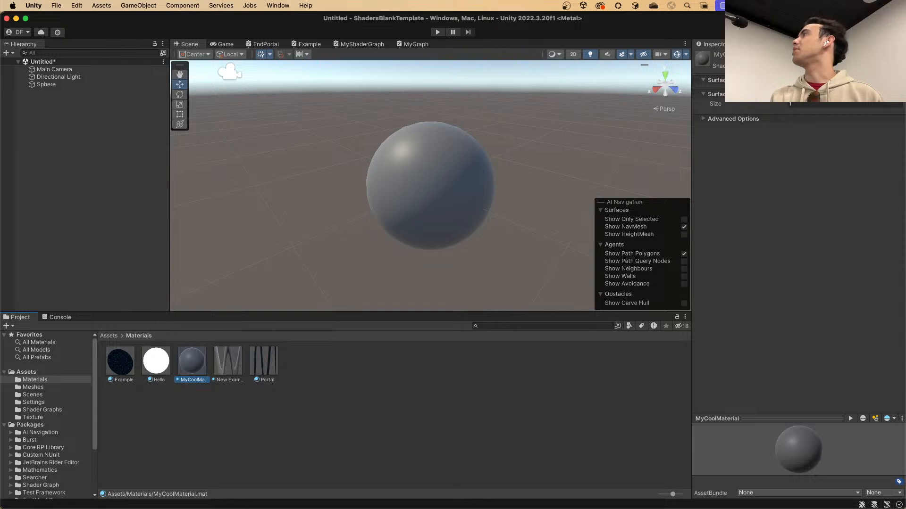
pyautogui.click(800, 66)
pyautogui.write('my')
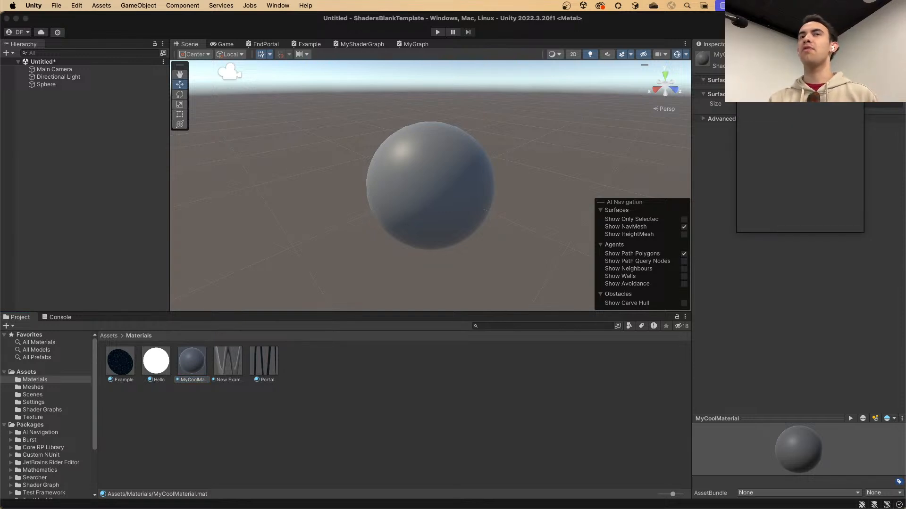
pyautogui.click(782, 103)
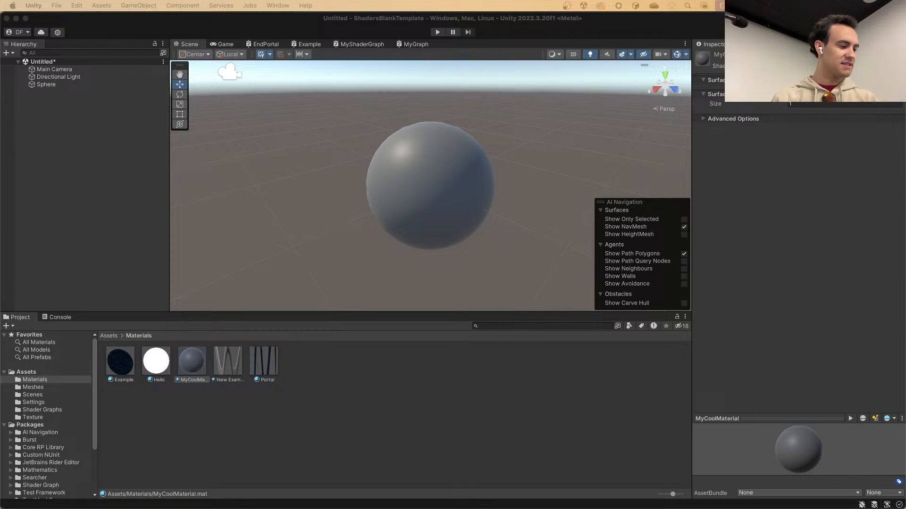
# Step: Close the Discord window, switch to the full-screen Safari presentation, and advance to the Controlling Time slide
pyautogui.press('super+Tab')
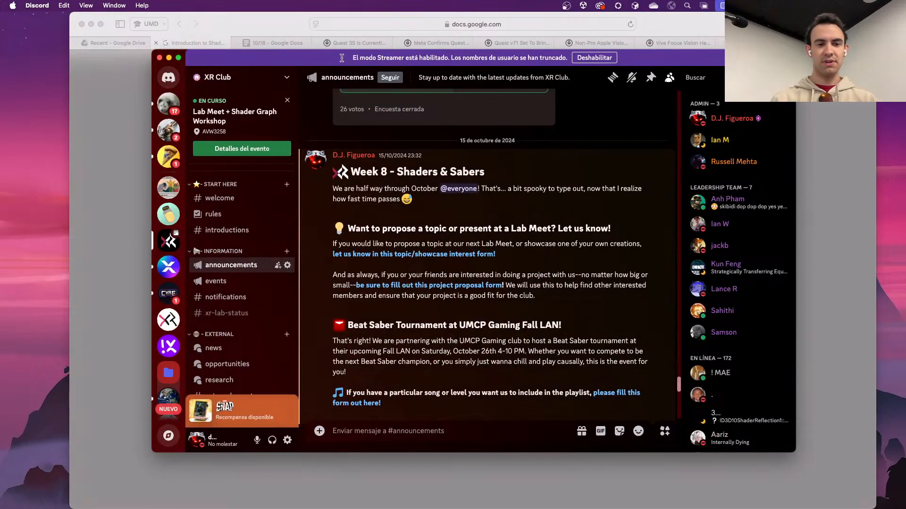
pyautogui.click(168, 57)
pyautogui.hotkey('ctrl', 'Up')
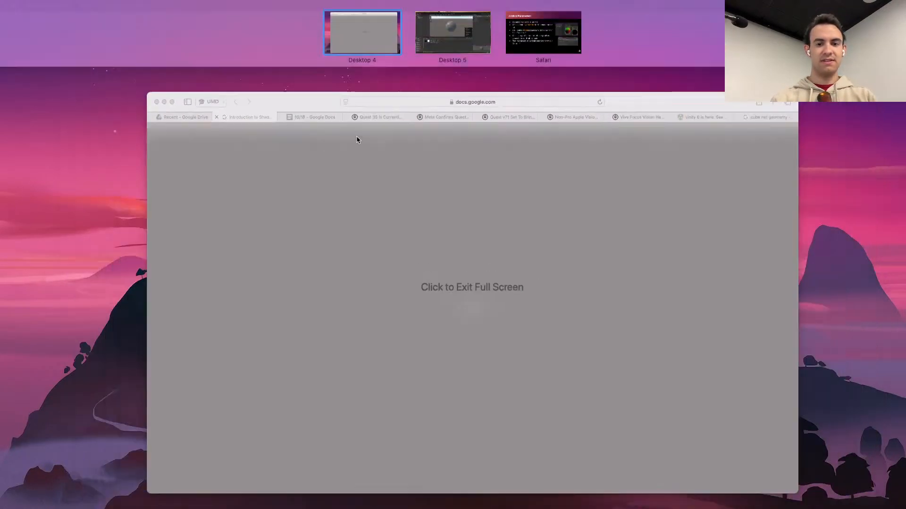
pyautogui.click(454, 40)
pyautogui.hotkey('ctrl', 'Up')
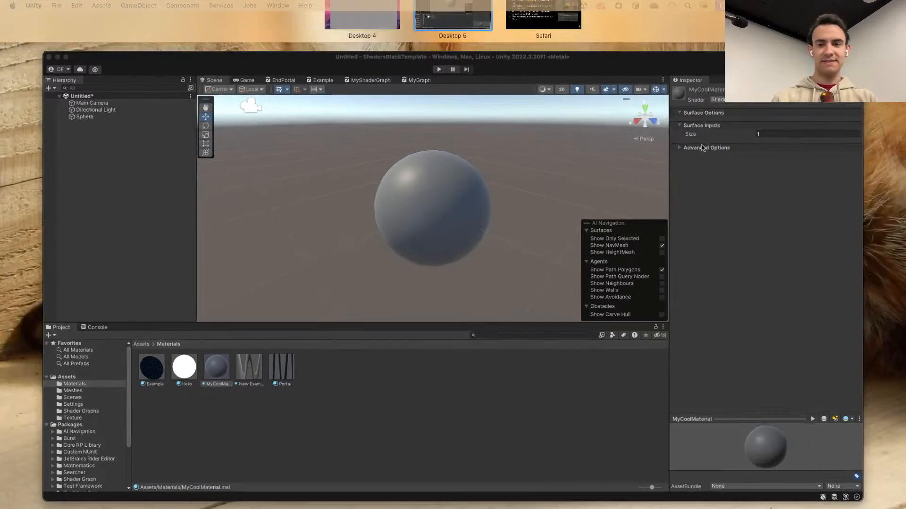
pyautogui.click(528, 51)
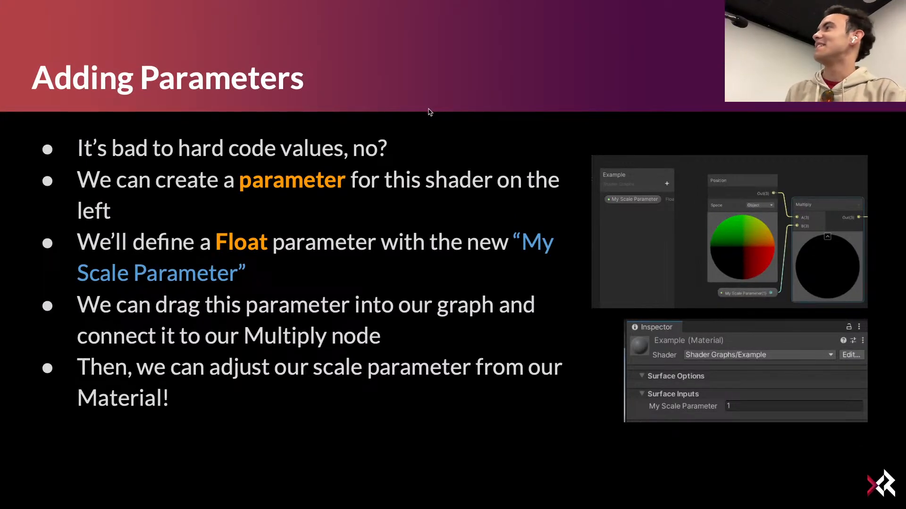
pyautogui.press('Right')
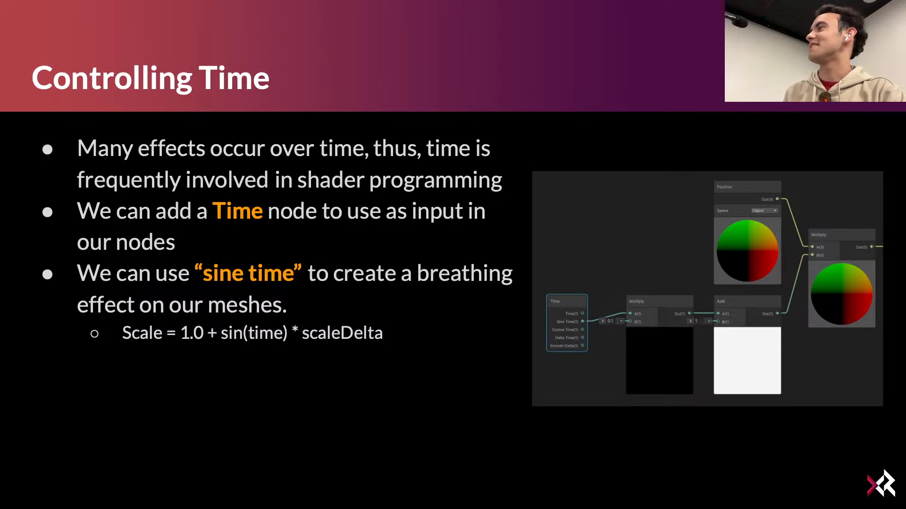
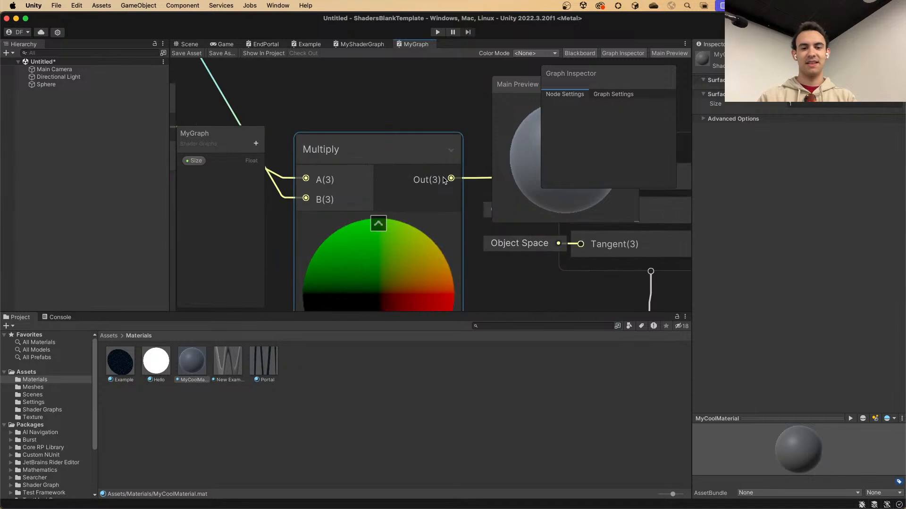
# Step: Shift the Multiply node slightly in MyGraph and maximize the graph window
pyautogui.scroll(5, 445, 180)
pyautogui.click(397, 149)
pyautogui.moveTo(398, 149); pyautogui.dragTo(378, 135)
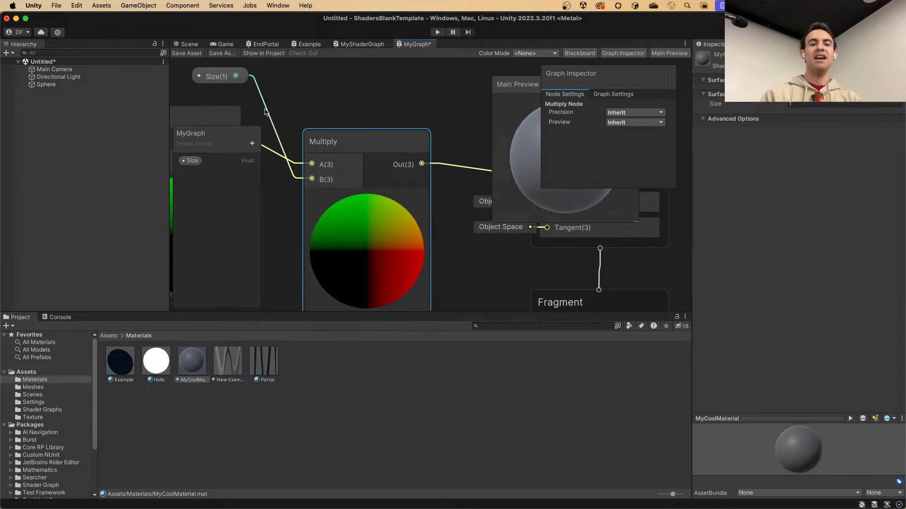
pyautogui.doubleClick(410, 47)
# Step: Add a Time node to MyGraph and place it below and to the left of the Position node
pyautogui.rightClick(275, 334)
pyautogui.click(296, 339)
pyautogui.write('time node')
pyautogui.press('Return')
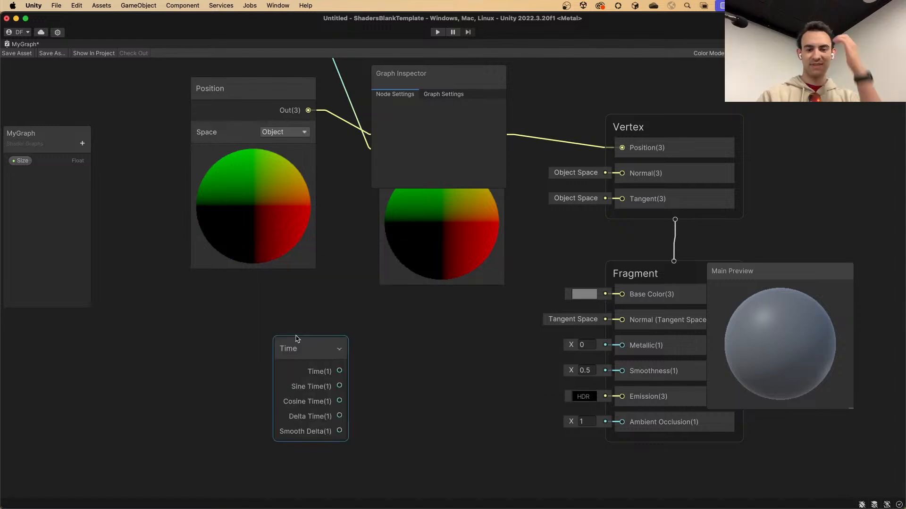
pyautogui.moveTo(306, 350); pyautogui.dragTo(275, 295)
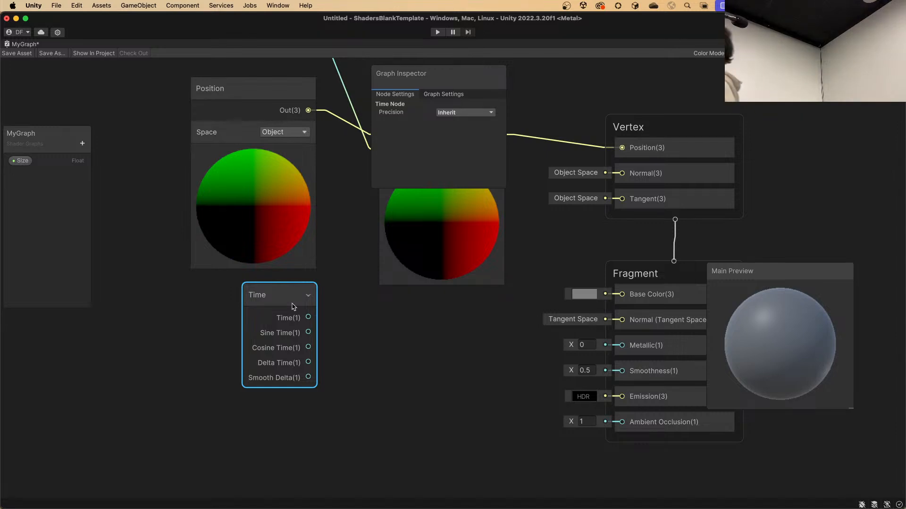
pyautogui.moveTo(303, 318); pyautogui.dragTo(260, 324)
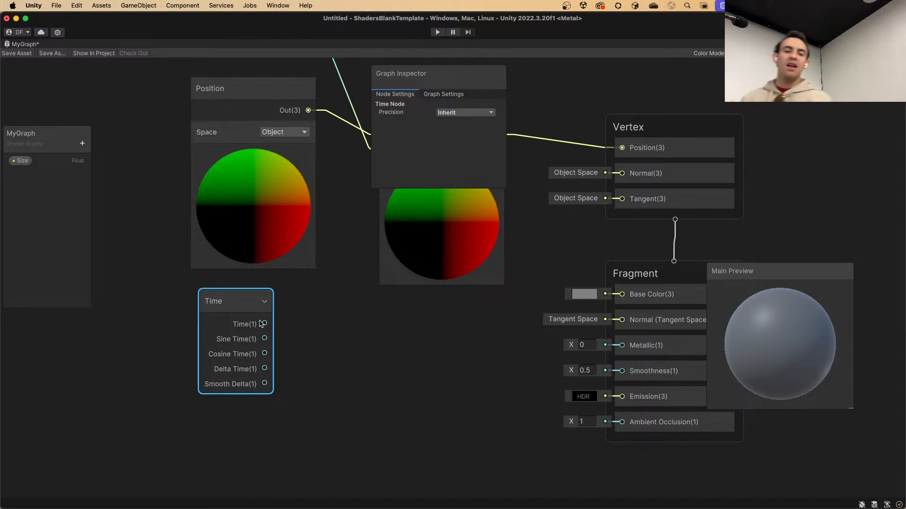
pyautogui.moveTo(247, 306); pyautogui.dragTo(125, 331)
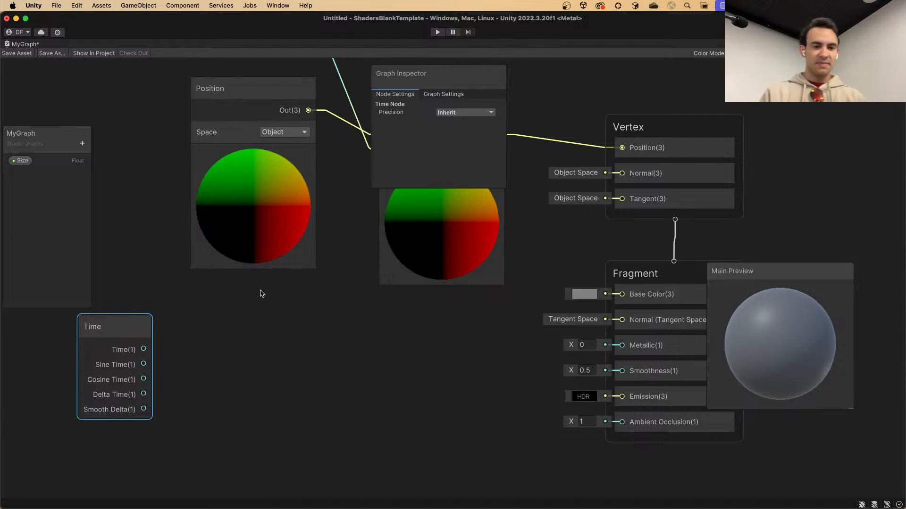
# Step: Switch to the Safari presentation to consult the node setup on the Controlling Time slide, and return to MyGraph in Unity
pyautogui.hotkey('ctrl', 'Up')
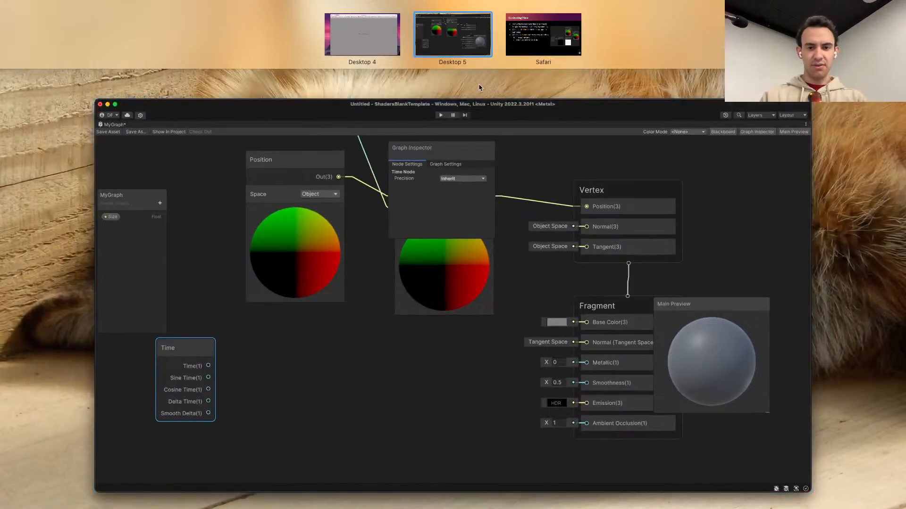
pyautogui.click(507, 49)
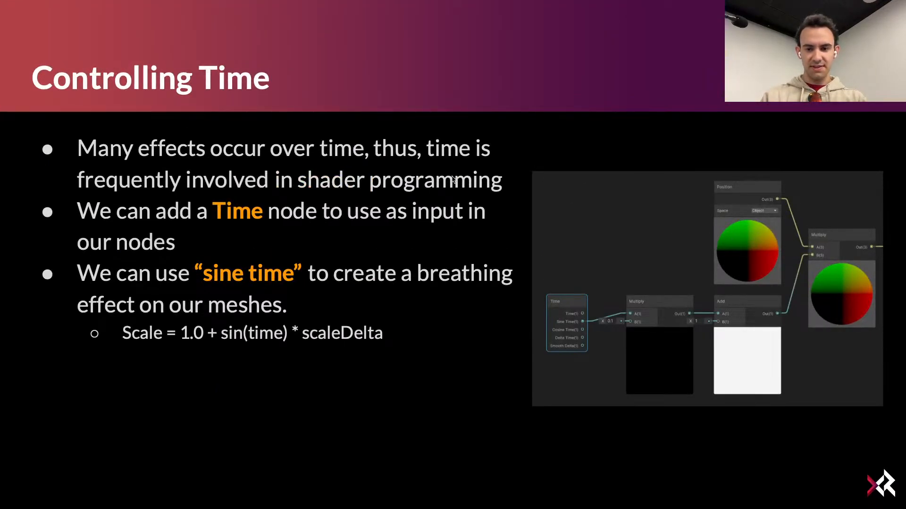
pyautogui.hotkey('ctrl', 'Up')
pyautogui.click(451, 37)
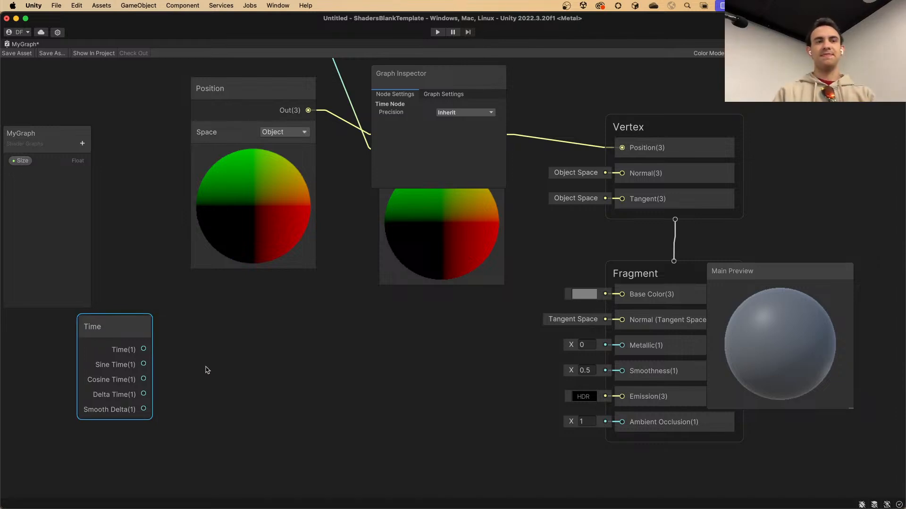
pyautogui.hotkey('ctrl', 'Up')
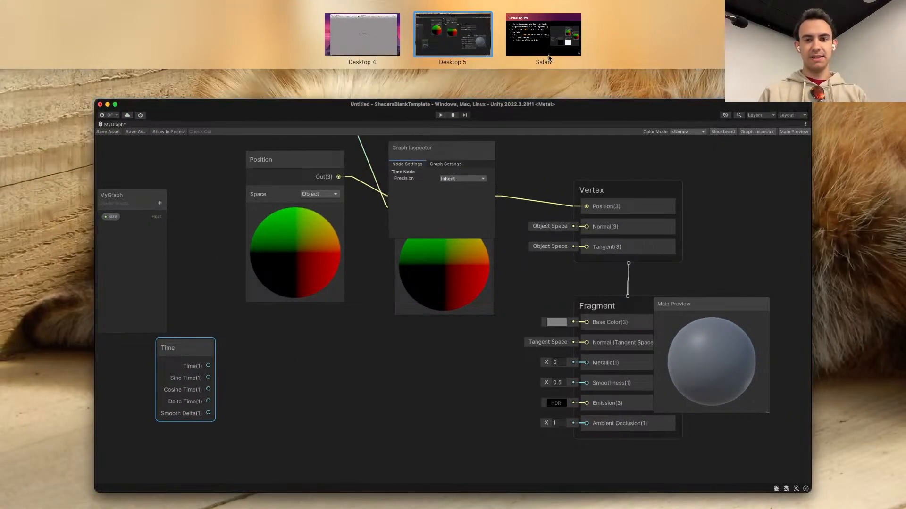
pyautogui.click(543, 36)
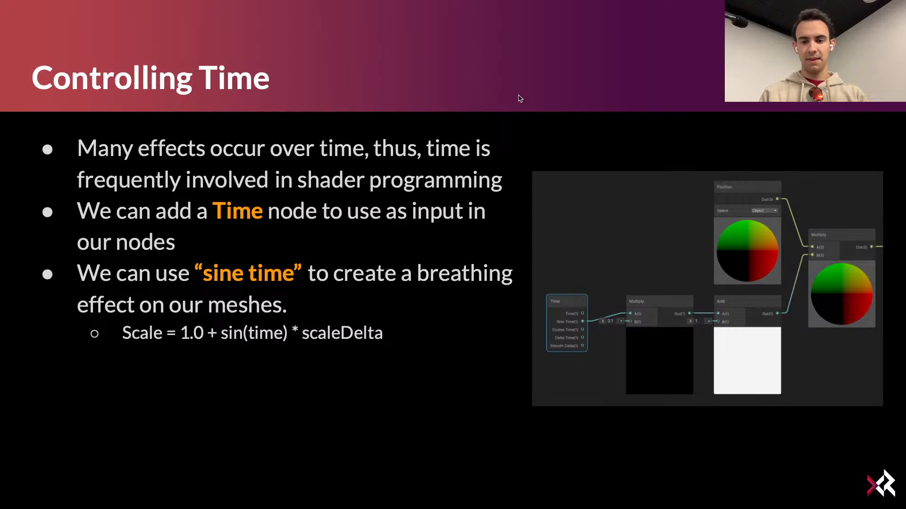
pyautogui.hotkey('ctrl', 'Up')
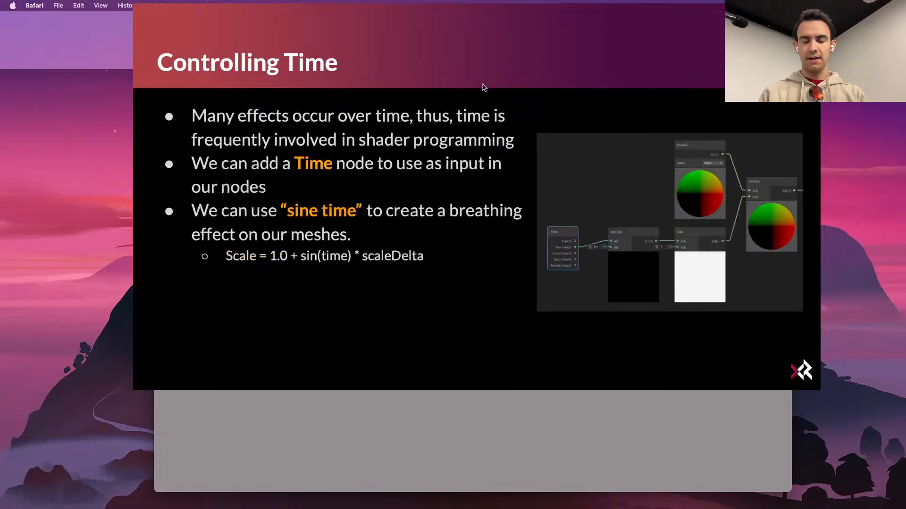
pyautogui.click(432, 46)
# Step: Add a Multiply node between Time and the empty area below Position, and connect Sine Time to its A input
pyautogui.rightClick(366, 376)
pyautogui.click(380, 353)
pyautogui.write('mul')
pyautogui.press('Return')
pyautogui.moveTo(385, 396); pyautogui.dragTo(285, 314)
pyautogui.click(156, 364)
pyautogui.moveTo(143, 364); pyautogui.dragTo(276, 340)
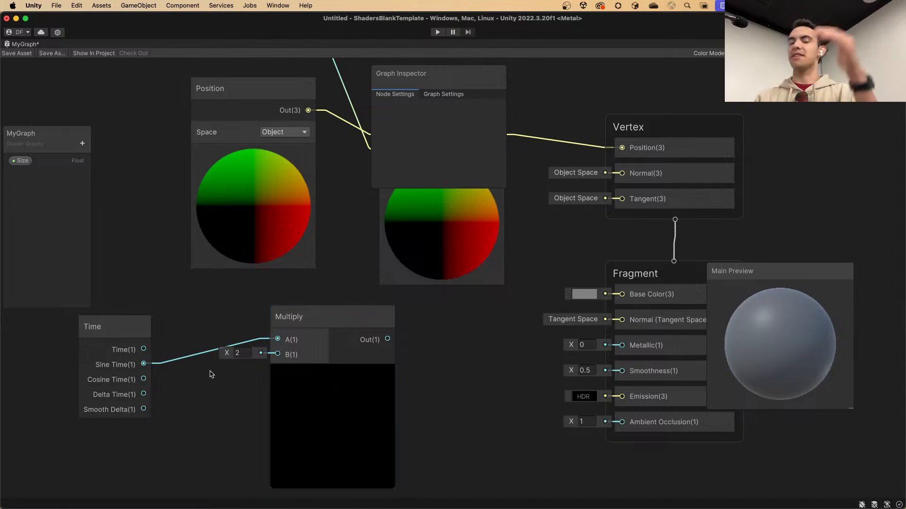
# Step: Set the new Multiply node's B input to 0.1 and move the node closer to Time
pyautogui.click(242, 355)
pyautogui.write('0.1')
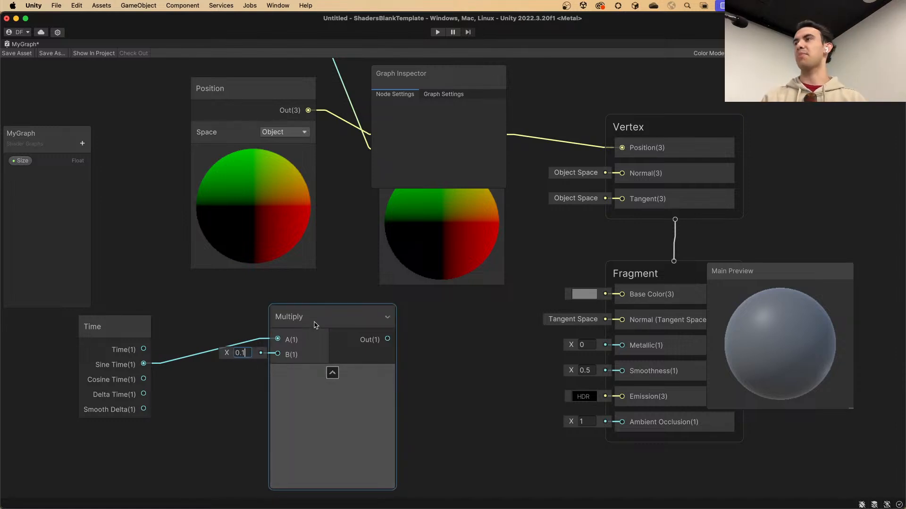
pyautogui.moveTo(315, 325); pyautogui.dragTo(279, 317)
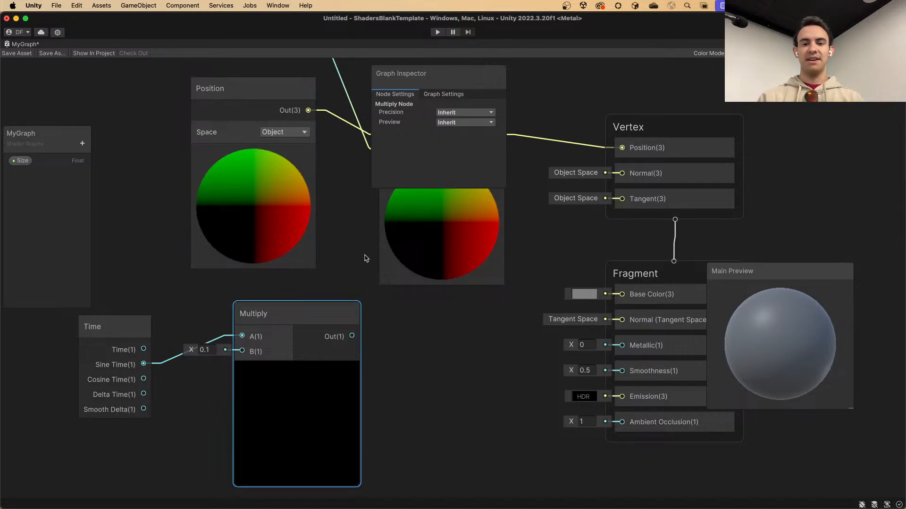
pyautogui.moveTo(309, 305); pyautogui.dragTo(273, 306)
# Step: Create an Add node beside the new Multiply node and hide the Graph Inspector
pyautogui.rightClick(381, 346)
pyautogui.click(395, 349)
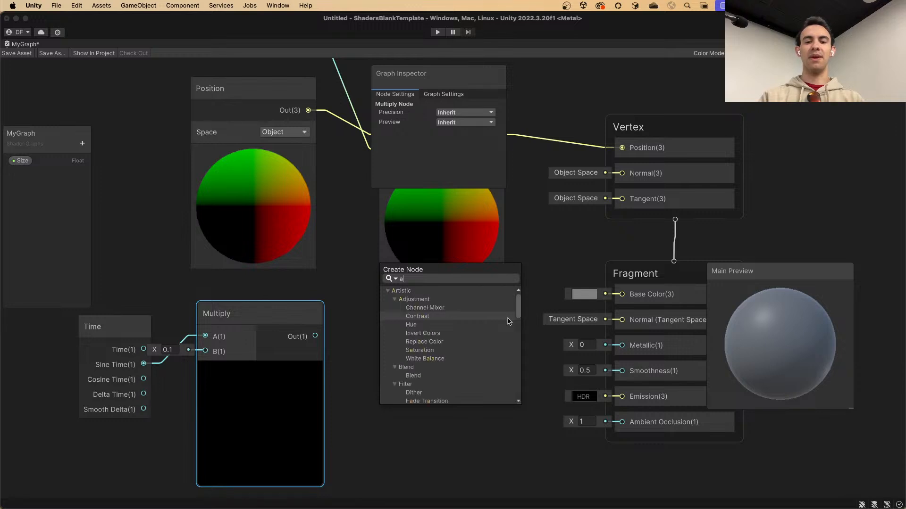
pyautogui.write('add')
pyautogui.press('Return')
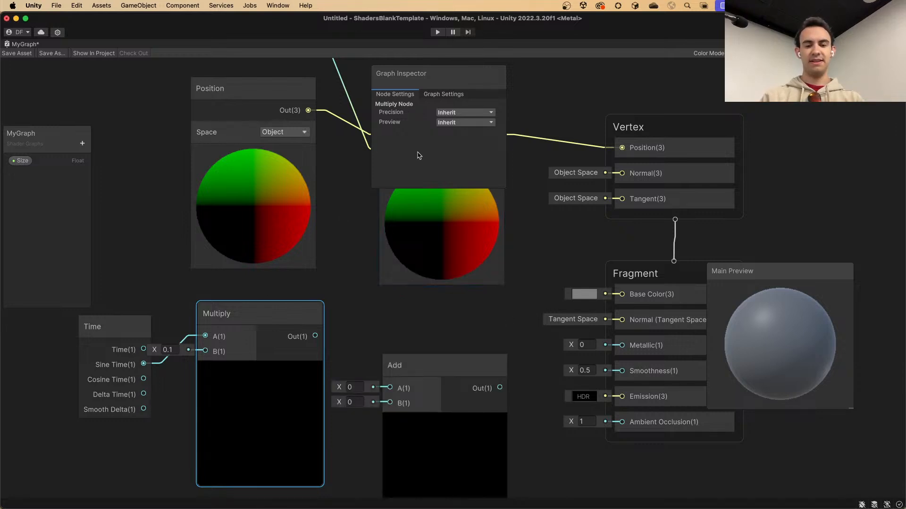
pyautogui.click(829, 54)
pyautogui.click(454, 130)
# Step: Check the Add node's wiring on the Controlling Time slide in Safari and return to MyGraph in Unity
pyautogui.hotkey('ctrl', 'Up')
pyautogui.click(449, 47)
pyautogui.hotkey('ctrl', 'Up')
pyautogui.click(524, 38)
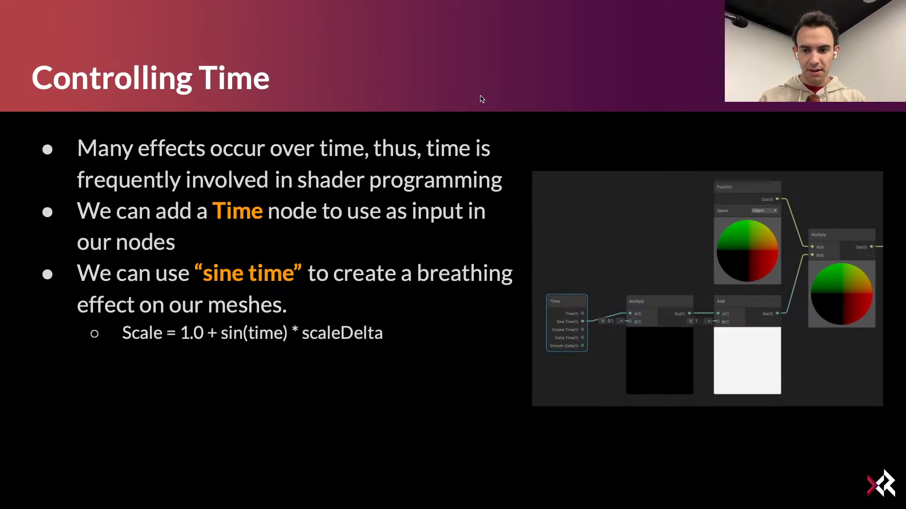
pyautogui.hotkey('ctrl', 'Up')
pyautogui.click(443, 45)
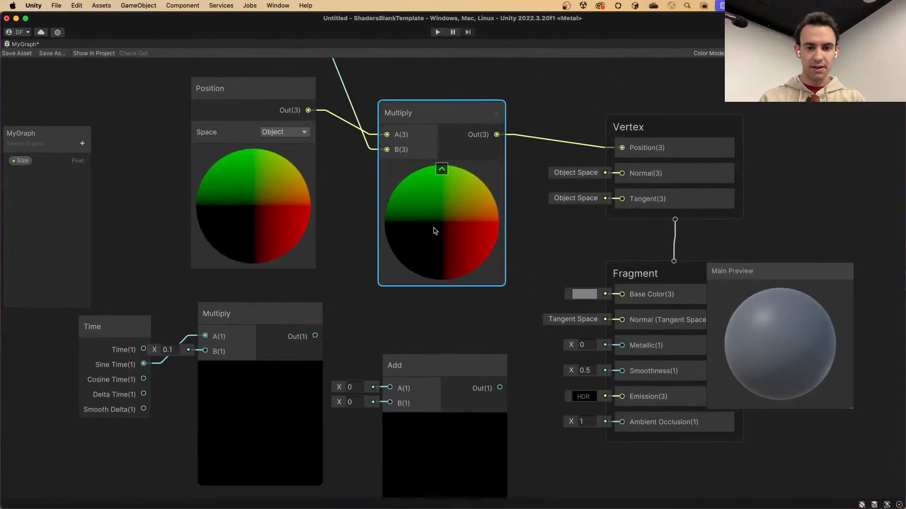
# Step: Move the Add node below the Position Multiply node, set its B input to 1, and connect the lower Multiply output to A
pyautogui.moveTo(414, 367); pyautogui.dragTo(411, 303)
pyautogui.click(351, 338)
pyautogui.write('1')
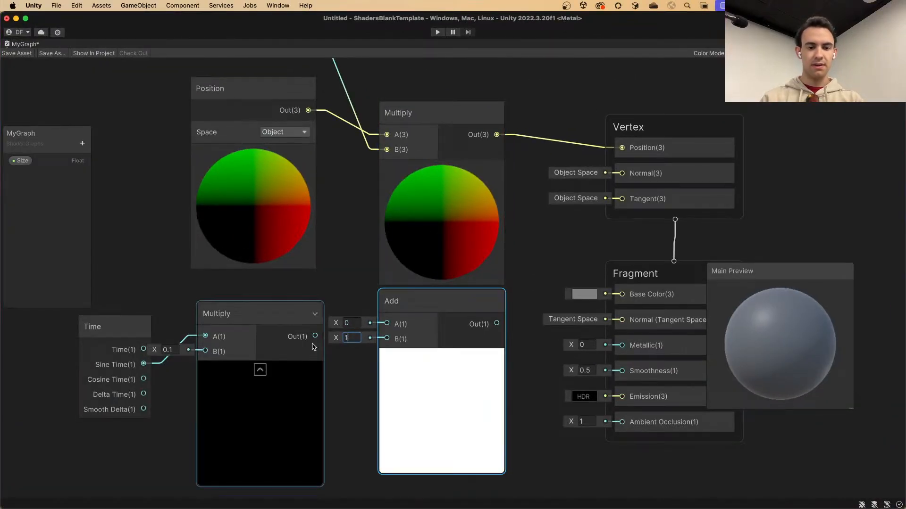
pyautogui.moveTo(316, 335); pyautogui.dragTo(387, 323)
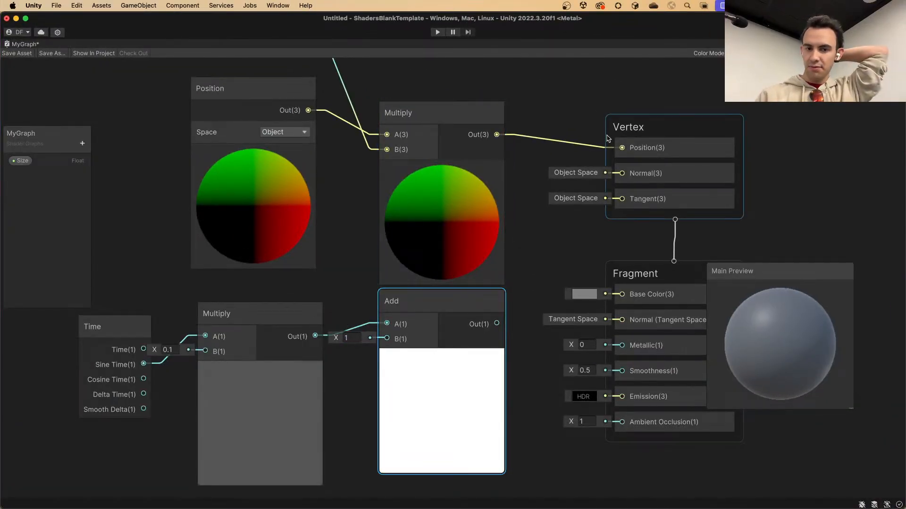
# Step: Shift the Vertex and Fragment blocks and the Multiply node fed by Position to the right to make room
pyautogui.moveTo(621, 135); pyautogui.dragTo(708, 126)
pyautogui.moveTo(642, 274); pyautogui.dragTo(743, 277)
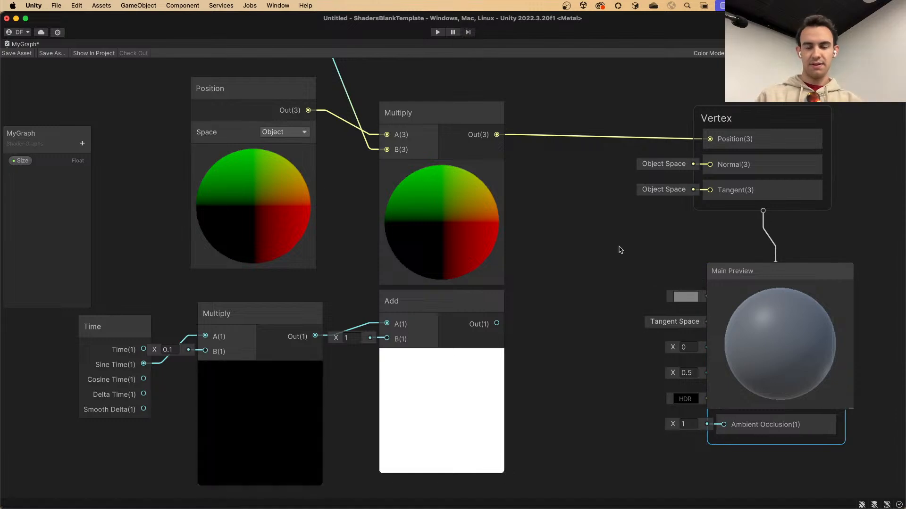
pyautogui.rightClick(619, 253)
pyautogui.click(443, 113)
pyautogui.moveTo(443, 114); pyautogui.dragTo(549, 114)
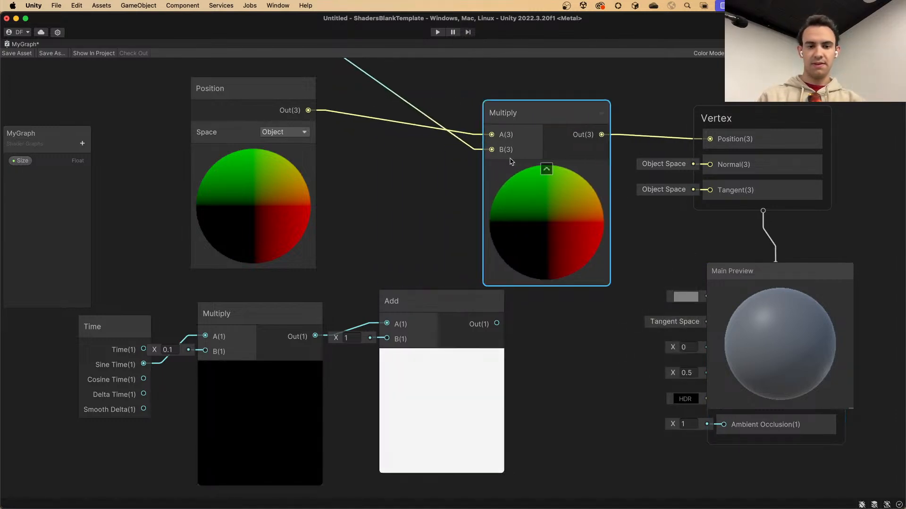
# Step: Connect the Add node's output to the B input of the Multiply node fed by Position, and save MyGraph
pyautogui.moveTo(425, 304); pyautogui.dragTo(413, 297)
pyautogui.moveTo(375, 332); pyautogui.dragTo(403, 307)
pyautogui.click(505, 312)
pyautogui.moveTo(485, 317); pyautogui.dragTo(555, 122)
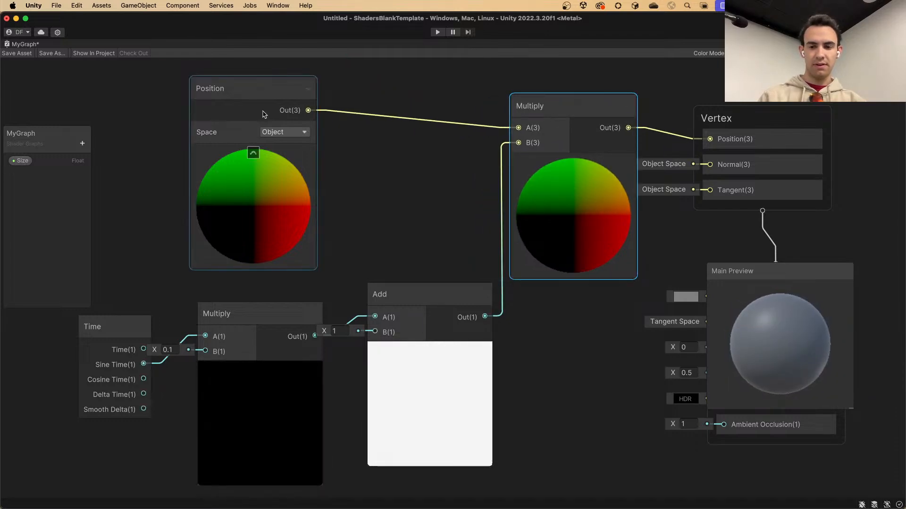
pyautogui.click(28, 56)
# Step: Compare the finished graph with the Controlling Time slide in Safari and return to Unity
pyautogui.hotkey('ctrl', 'Up')
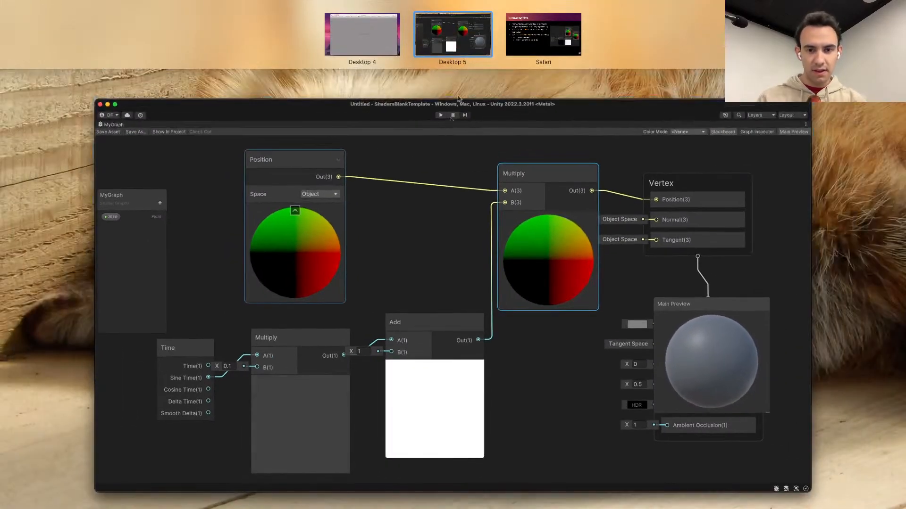
pyautogui.hotkey('ctrl', 'Right')
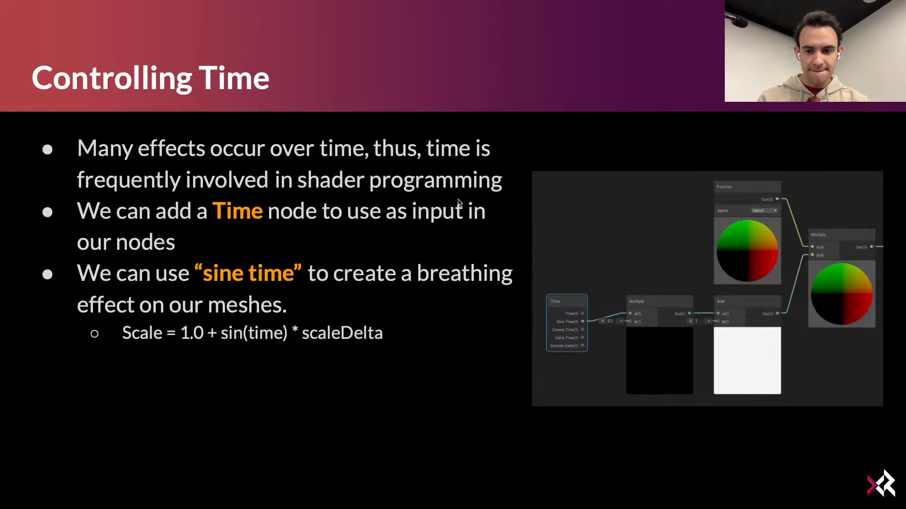
pyautogui.hotkey('ctrl', 'Up')
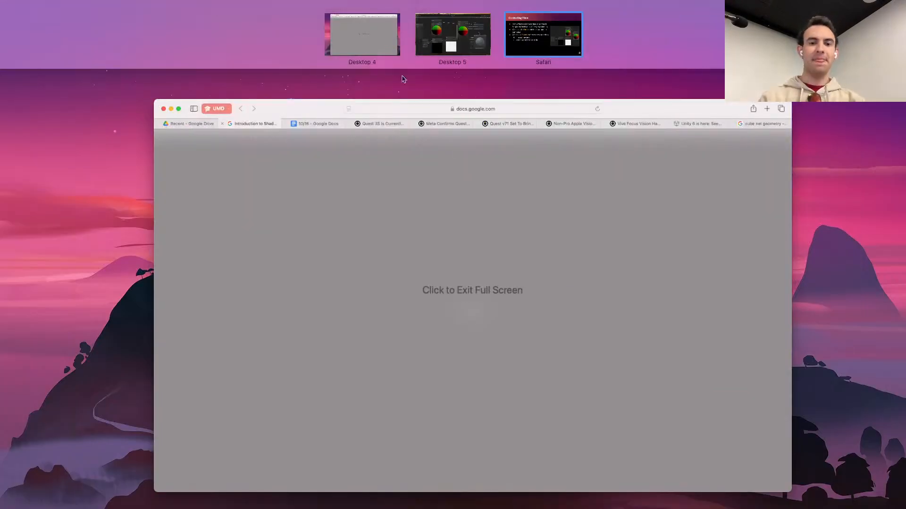
pyautogui.hotkey('ctrl', 'Left')
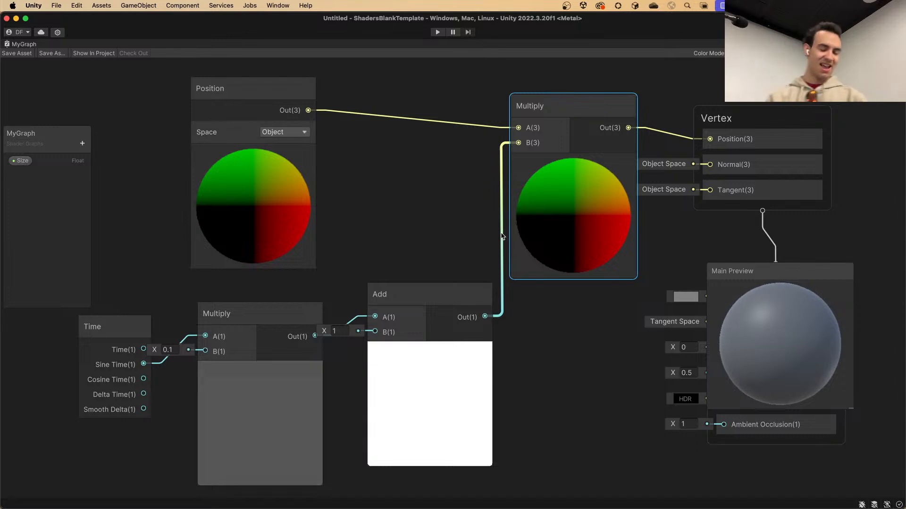
# Step: Space out the lower row of MyGraph by moving the Add, Multiply and Time nodes to the left
pyautogui.moveTo(467, 289); pyautogui.dragTo(452, 289)
pyautogui.moveTo(312, 307); pyautogui.dragTo(288, 288)
pyautogui.moveTo(109, 327); pyautogui.dragTo(80, 327)
pyautogui.moveTo(362, 304); pyautogui.dragTo(366, 303)
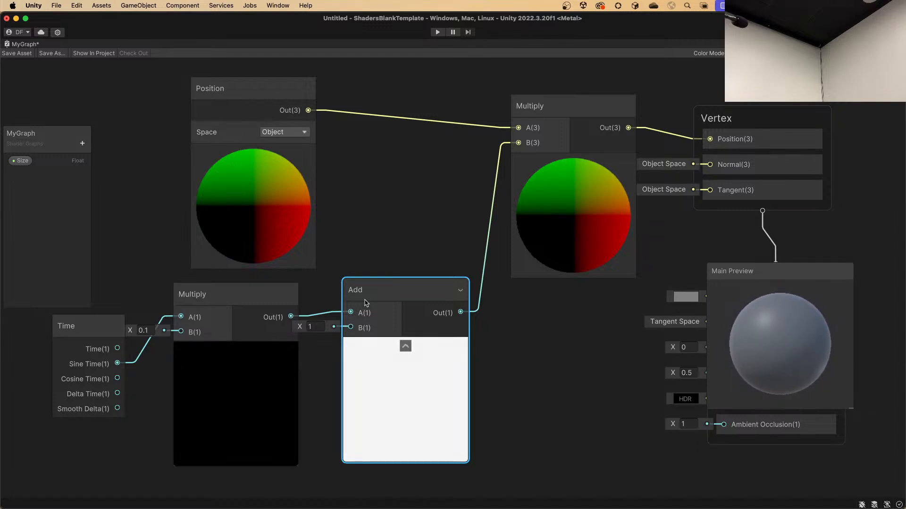
# Step: Try 3 as the B input of the Multiply node fed by Sine Time, and settle on 0.5
pyautogui.click(186, 356)
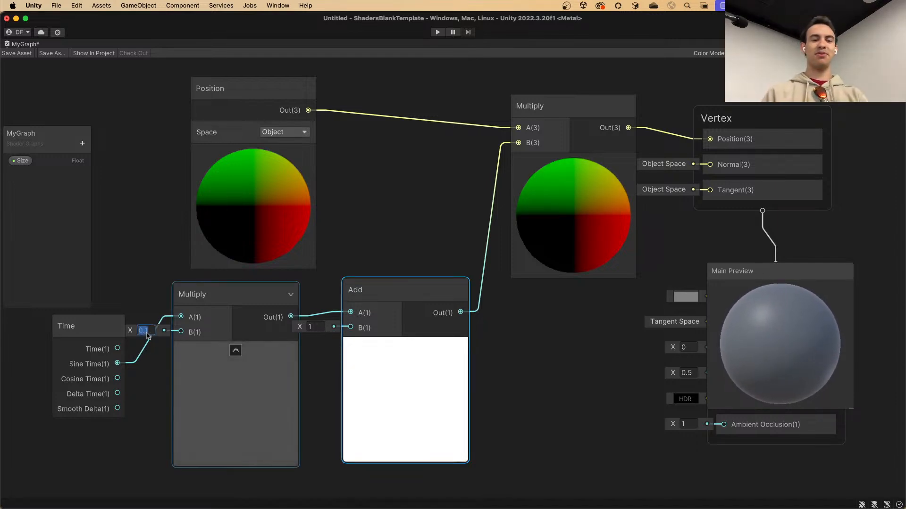
pyautogui.write('3')
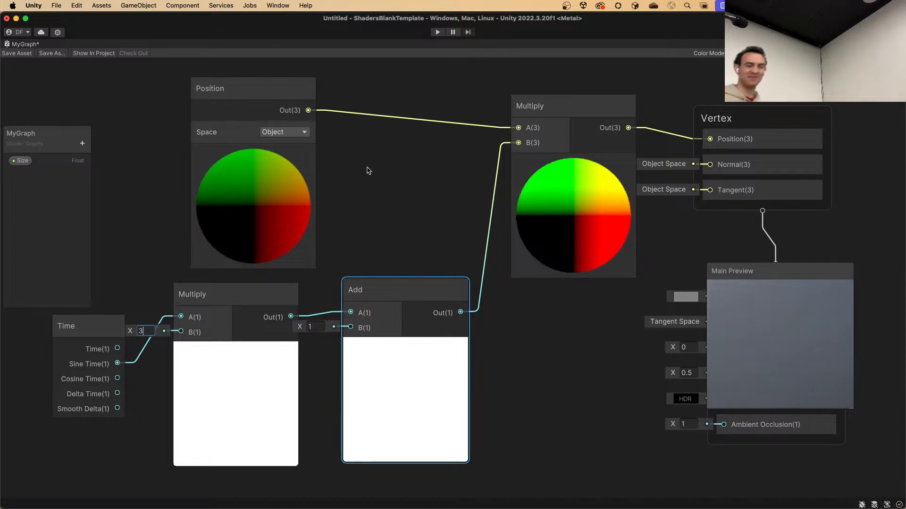
pyautogui.write('0.5')
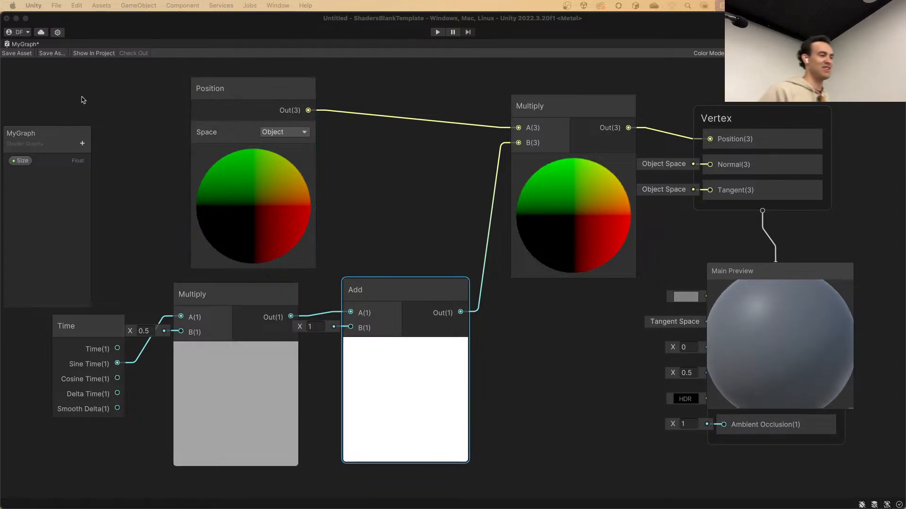
# Step: Switch to the Safari presentation, look ahead to the End Portal Shader slide, and go back to Scaling the Mesh
pyautogui.hotkey('ctrl', 'Up')
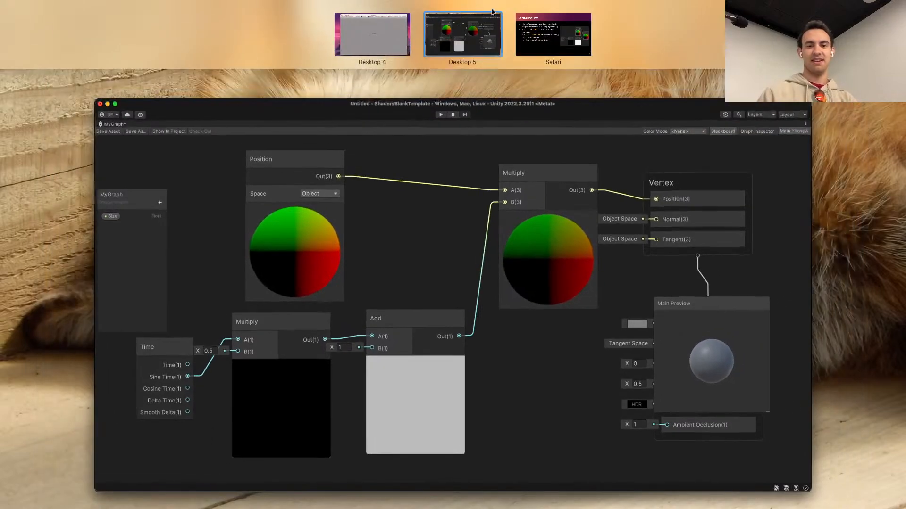
pyautogui.click(526, 29)
pyautogui.press('Right')
pyautogui.press('Right')
pyautogui.press('Right')
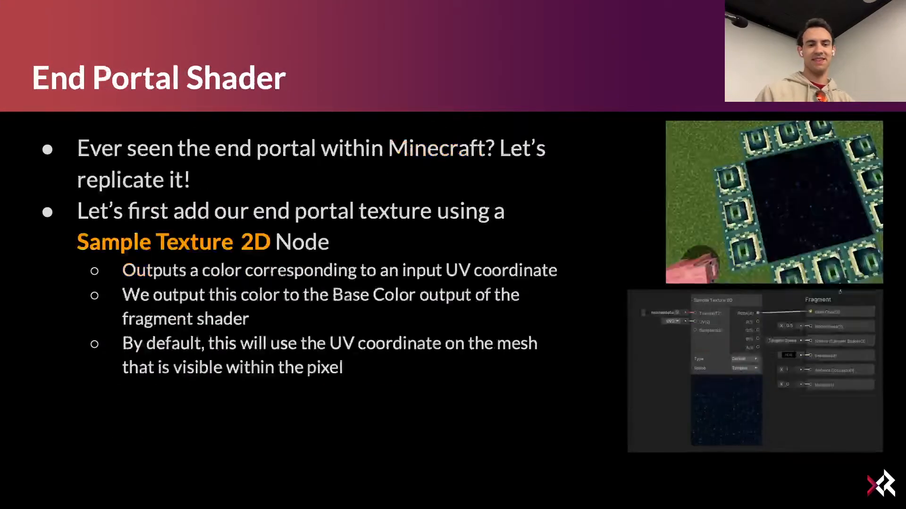
pyautogui.press('Left')
pyautogui.press('Left')
pyautogui.press('Left')
pyautogui.press('Left')
pyautogui.press('Left')
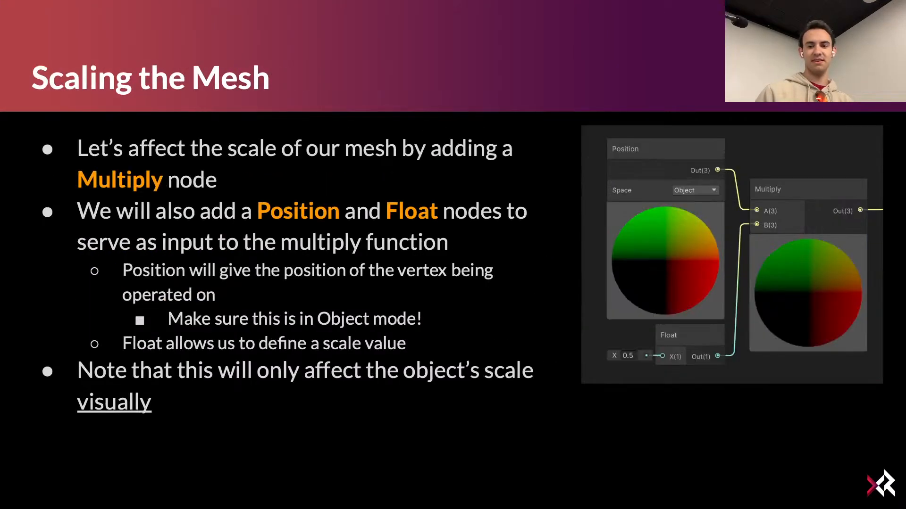
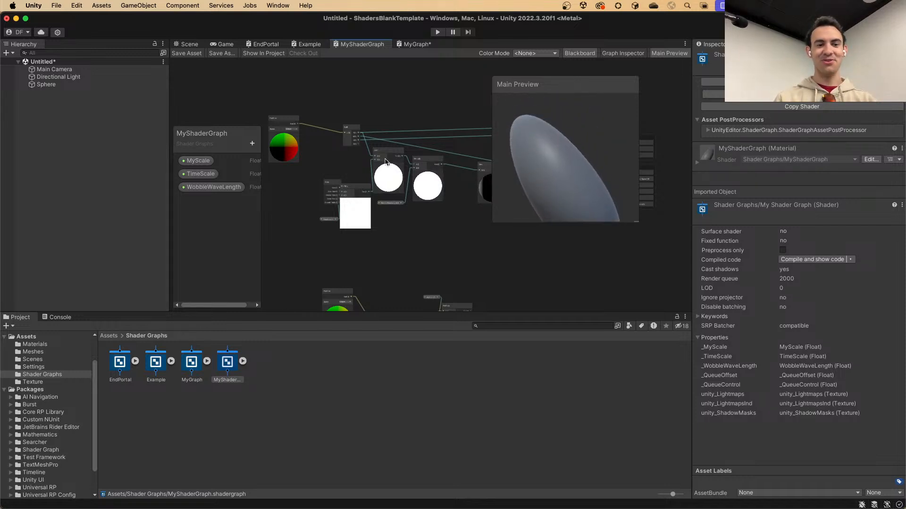
# Step: Move the Time node in MyShaderGraph to the left, clear of its Multiply node
pyautogui.scroll(5, 384, 180)
pyautogui.moveTo(384, 180); pyautogui.dragTo(414, 134, button='middle')
pyautogui.scroll(-1, 414, 134)
pyautogui.moveTo(398, 193); pyautogui.dragTo(300, 182)
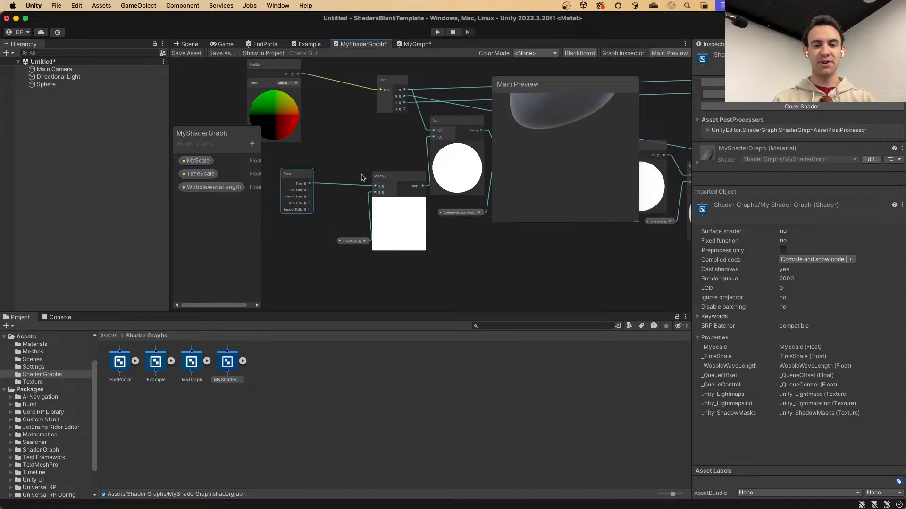
# Step: Maximize the MyShaderGraph window, saving MyGraph's pending changes, to examine its Time, Multiply, Split and Add nodes
pyautogui.doubleClick(348, 44)
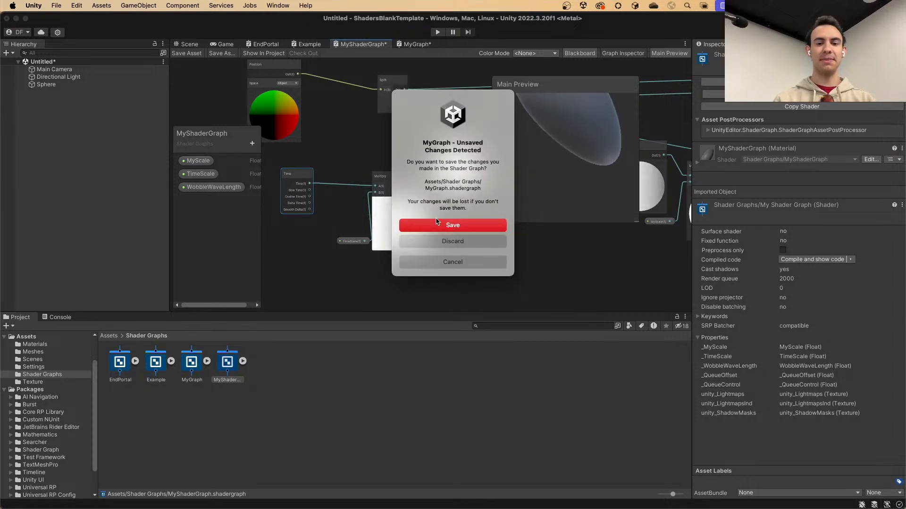
pyautogui.click(446, 260)
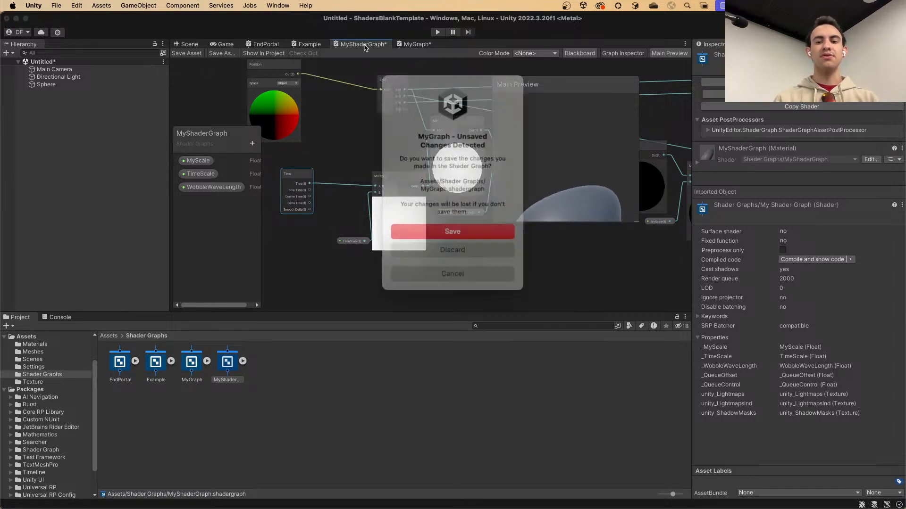
pyautogui.click(479, 226)
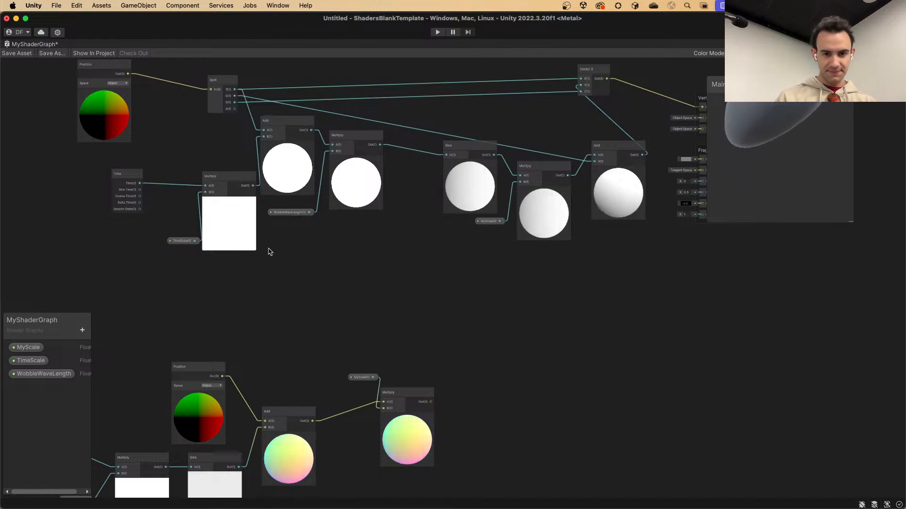
pyautogui.moveTo(269, 250); pyautogui.dragTo(404, 397, button='middle')
pyautogui.scroll(8, 370, 289)
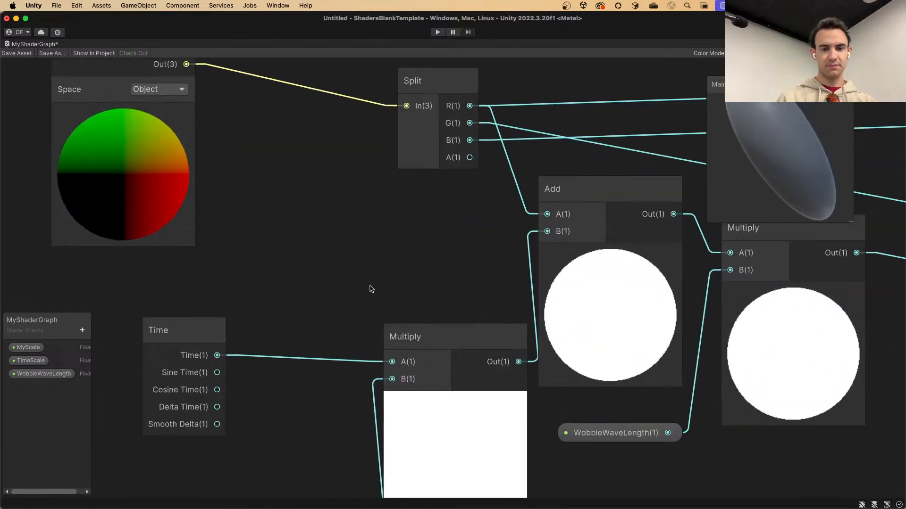
# Step: Move the TimeScale node below the Time node, and bring the Multiply node they feed closer to them
pyautogui.scroll(-1, 373, 290)
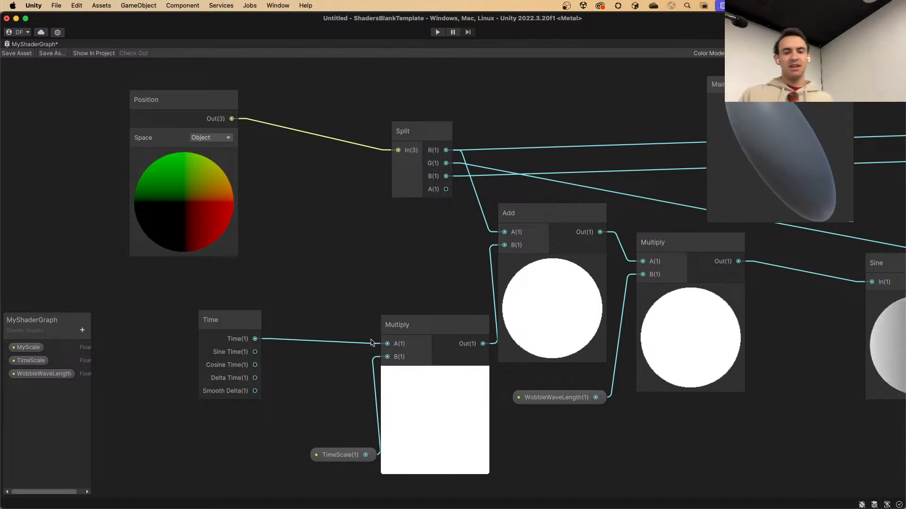
pyautogui.moveTo(327, 464); pyautogui.dragTo(212, 412)
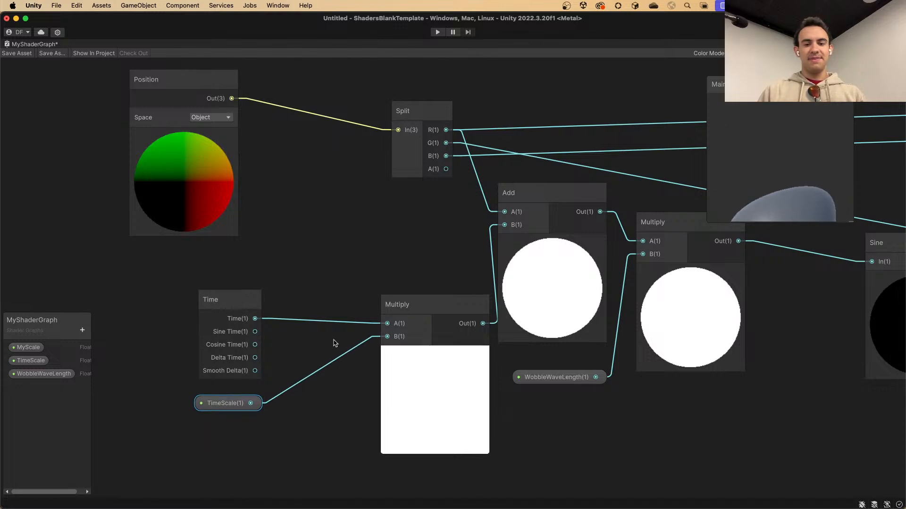
pyautogui.moveTo(417, 307); pyautogui.dragTo(333, 288)
pyautogui.moveTo(349, 169); pyautogui.dragTo(313, 201, button='middle')
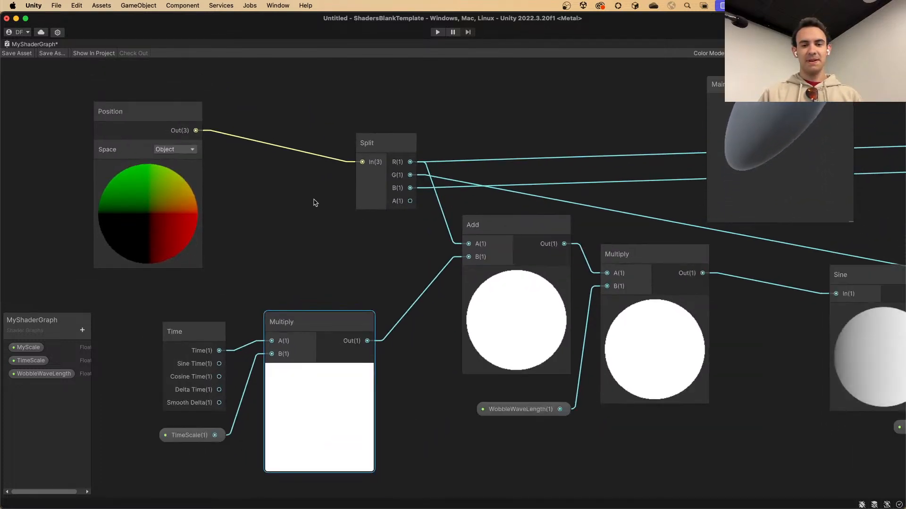
# Step: Tighten the graph layout by moving the Split, Add, second Multiply and WobbleWaveLength nodes closer to the Position and Time nodes
pyautogui.scroll(-1, 313, 200)
pyautogui.moveTo(381, 155); pyautogui.dragTo(336, 152)
pyautogui.moveTo(488, 236); pyautogui.dragTo(461, 208)
pyautogui.moveTo(590, 250); pyautogui.dragTo(581, 218)
pyautogui.moveTo(495, 382); pyautogui.dragTo(476, 373)
pyautogui.click(316, 169)
pyautogui.click(161, 133)
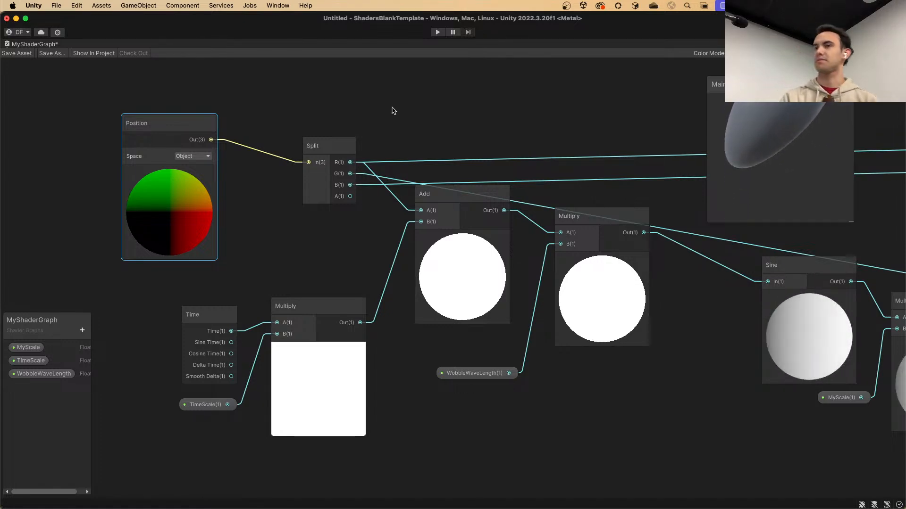
pyautogui.moveTo(335, 151); pyautogui.dragTo(328, 140)
pyautogui.moveTo(377, 242); pyautogui.dragTo(412, 191, button='middle')
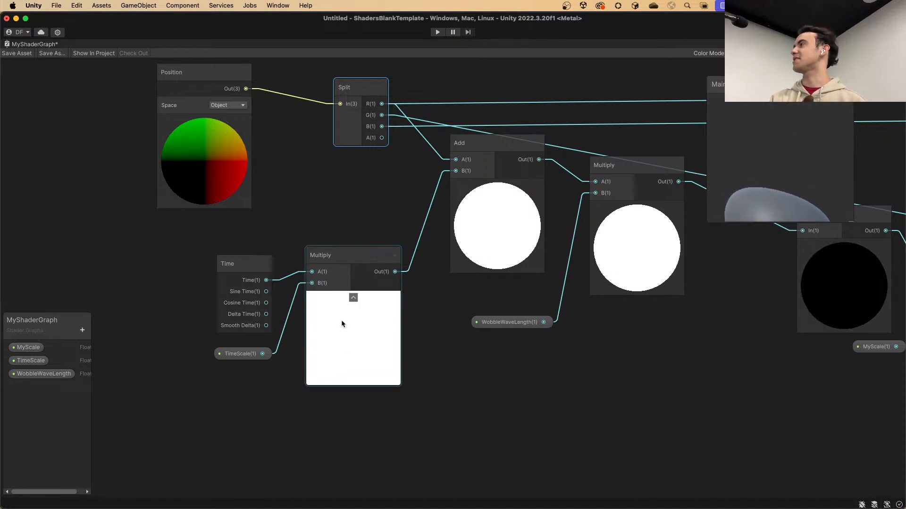
# Step: Set the TimeScale property's default value to 5
pyautogui.click(262, 359)
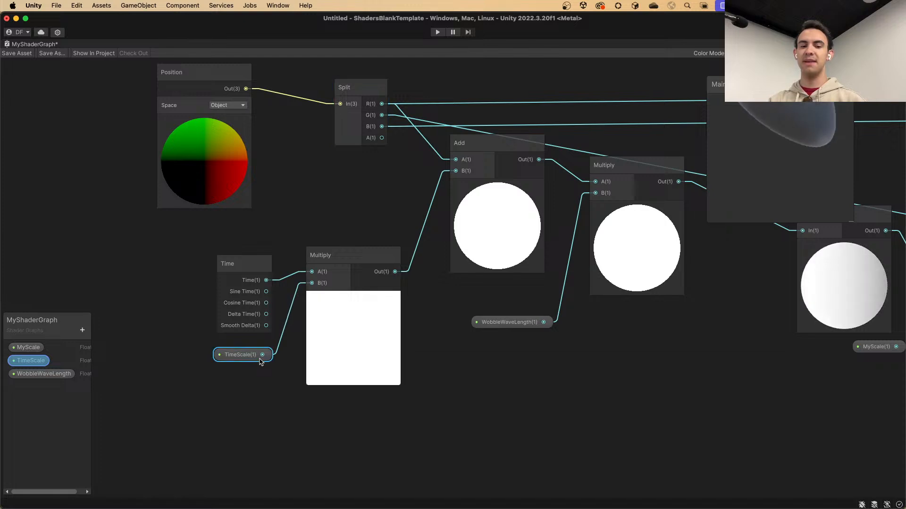
pyautogui.click(31, 360)
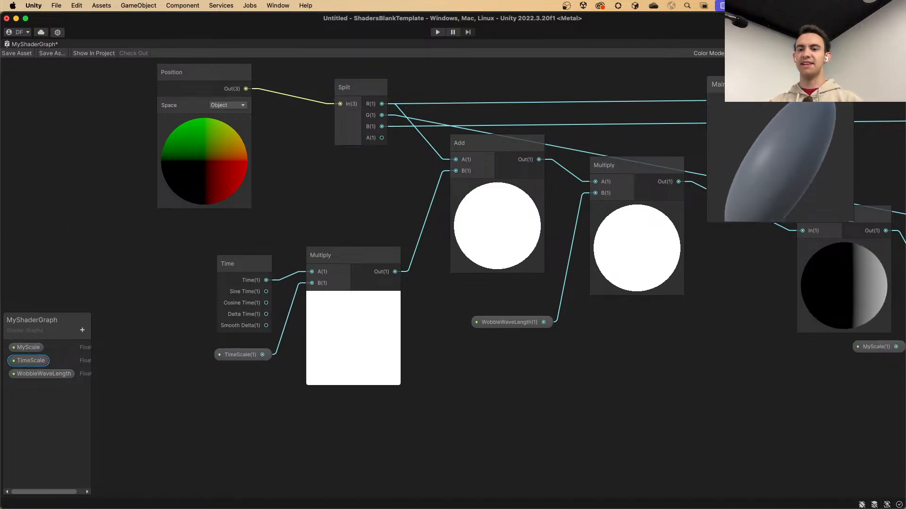
pyautogui.click(838, 53)
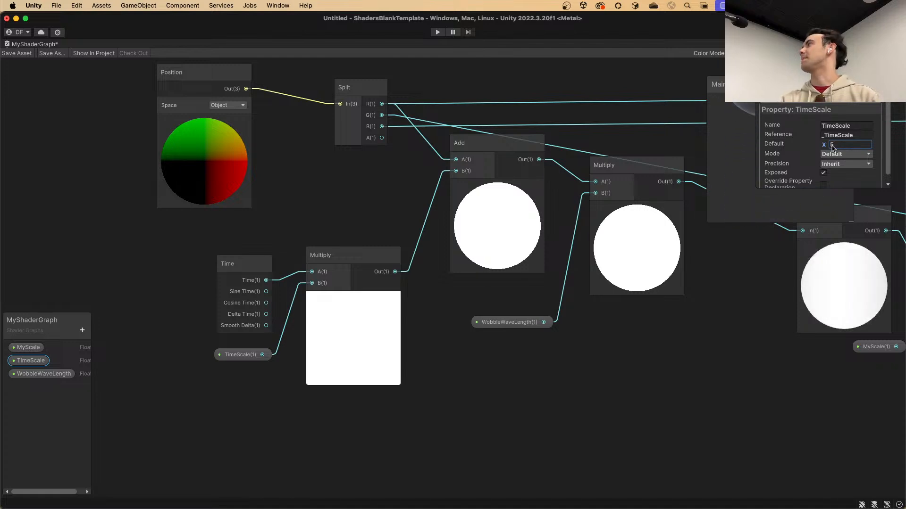
pyautogui.click(677, 317)
pyautogui.moveTo(576, 198); pyautogui.dragTo(522, 246, button='middle')
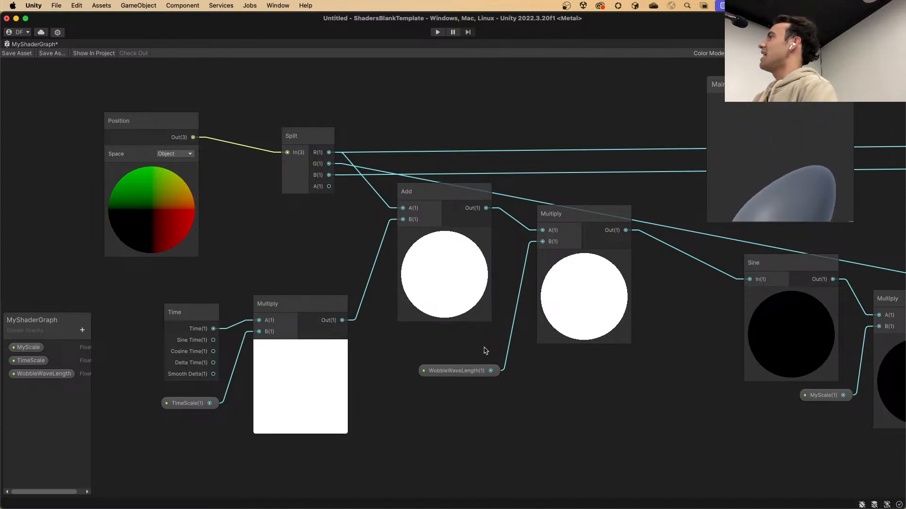
# Step: Move the WobbleWaveLength node slightly up, closer to the underside of the Add node
pyautogui.moveTo(469, 376); pyautogui.dragTo(462, 361)
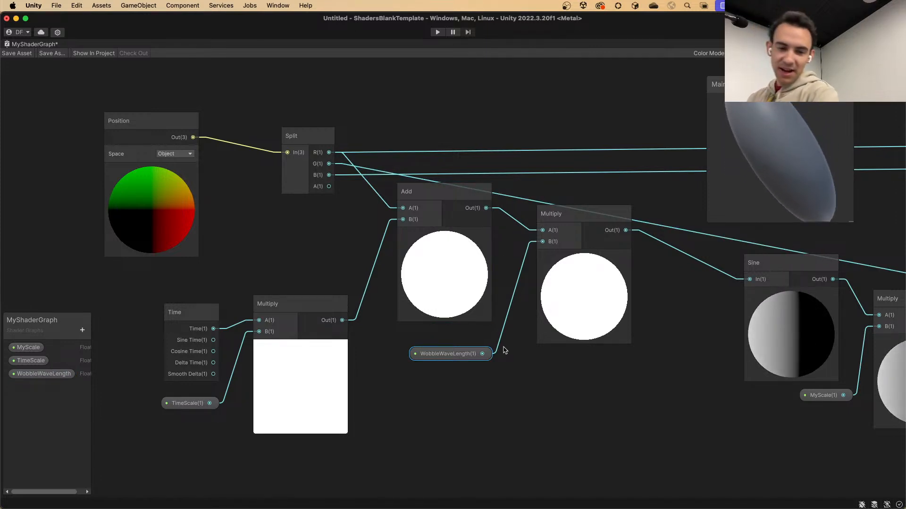
pyautogui.rightClick(522, 364)
pyautogui.click(504, 367)
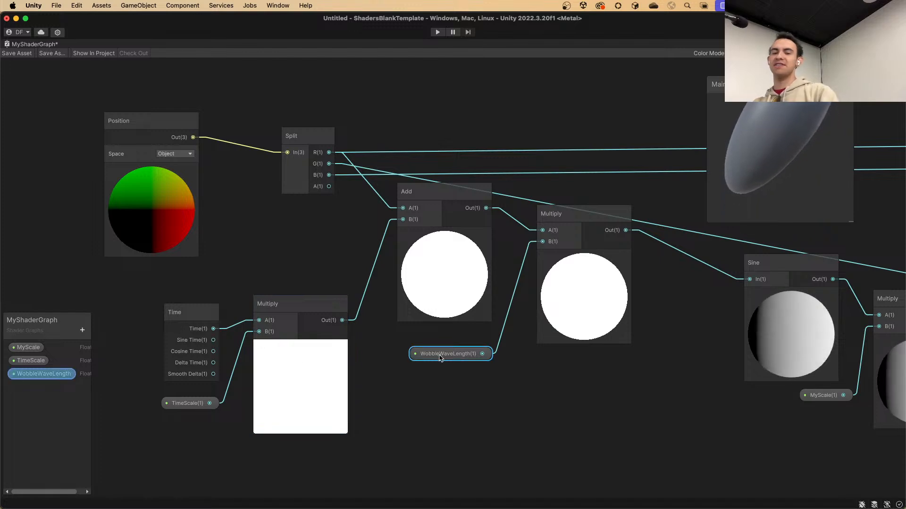
# Step: Show the Graph Inspector and try 5 as the WobbleWaveLength property's default value
pyautogui.click(834, 54)
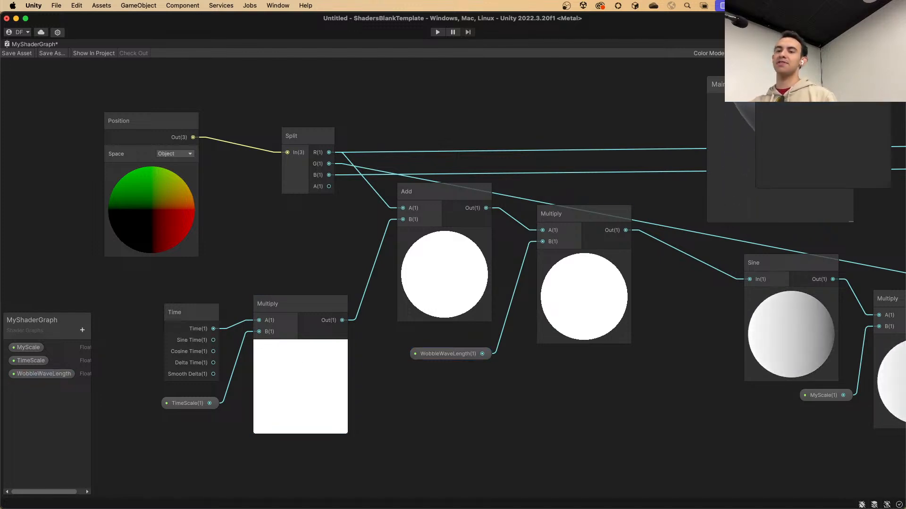
pyautogui.click(842, 92)
pyautogui.scroll(-3, 831, 149)
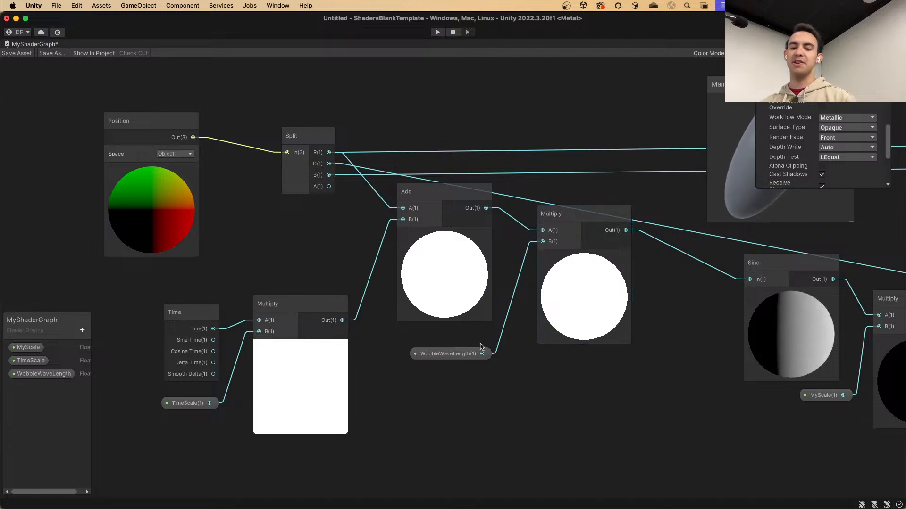
pyautogui.click(472, 353)
pyautogui.click(854, 143)
pyautogui.click(850, 137)
pyautogui.write('5')
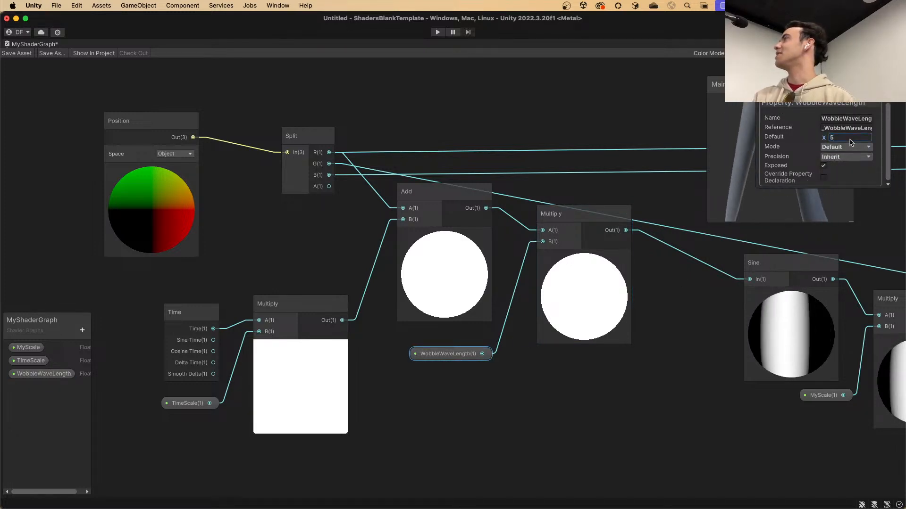
# Step: Move the Graph Inspector below the Main Preview and try 5 again as WobbleWaveLength's default, settling on 1
pyautogui.moveTo(820, 89); pyautogui.dragTo(785, 287)
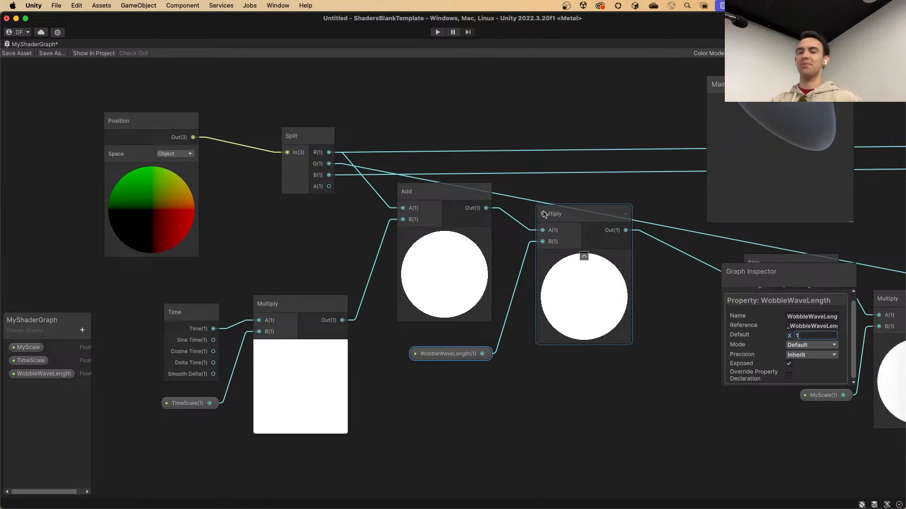
pyautogui.scroll(1, 543, 212)
pyautogui.scroll(-1, 522, 240)
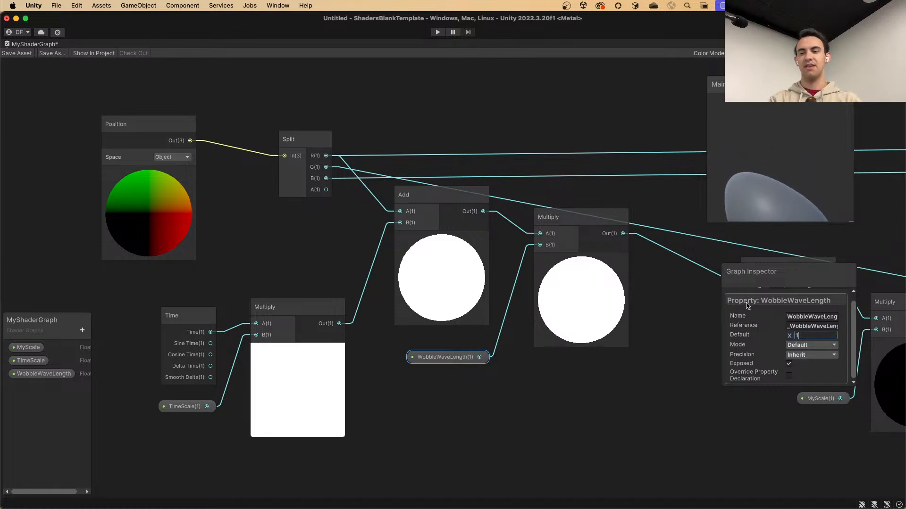
pyautogui.press('BackSpace')
pyautogui.write('5')
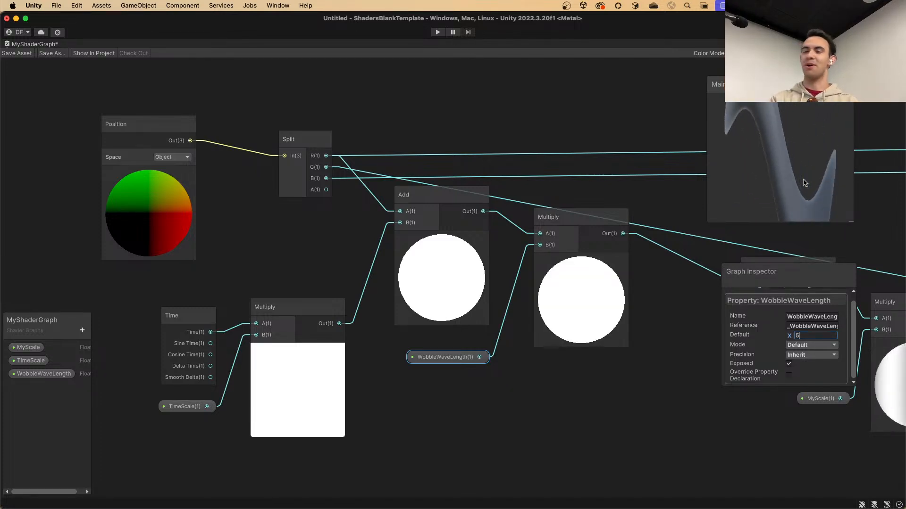
pyautogui.press('BackSpace')
pyautogui.write('1')
# Step: Set the default value of the MyScale property, which multiplies the Sine output, to 10 and save the graph
pyautogui.moveTo(644, 292); pyautogui.dragTo(400, 262, button='middle')
pyautogui.moveTo(510, 300); pyautogui.dragTo(332, 277, button='middle')
pyautogui.moveTo(492, 288); pyautogui.dragTo(406, 297, button='middle')
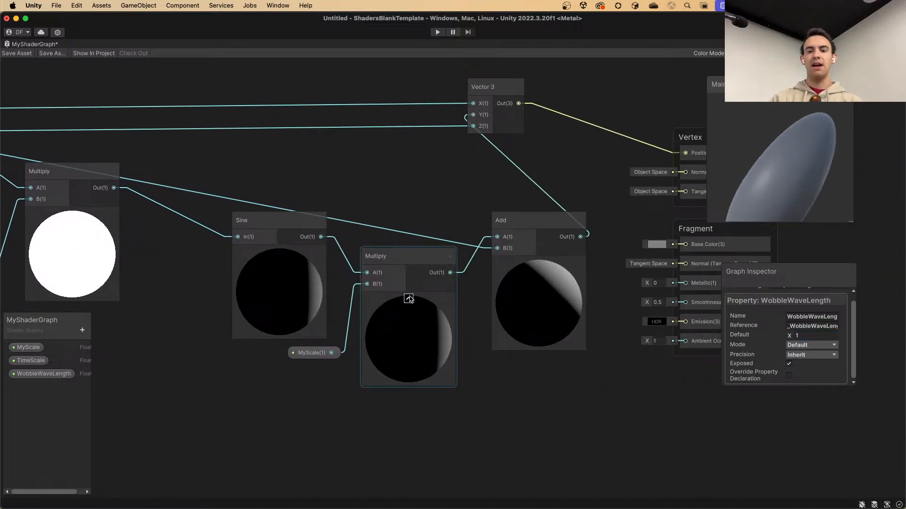
pyautogui.click(264, 239)
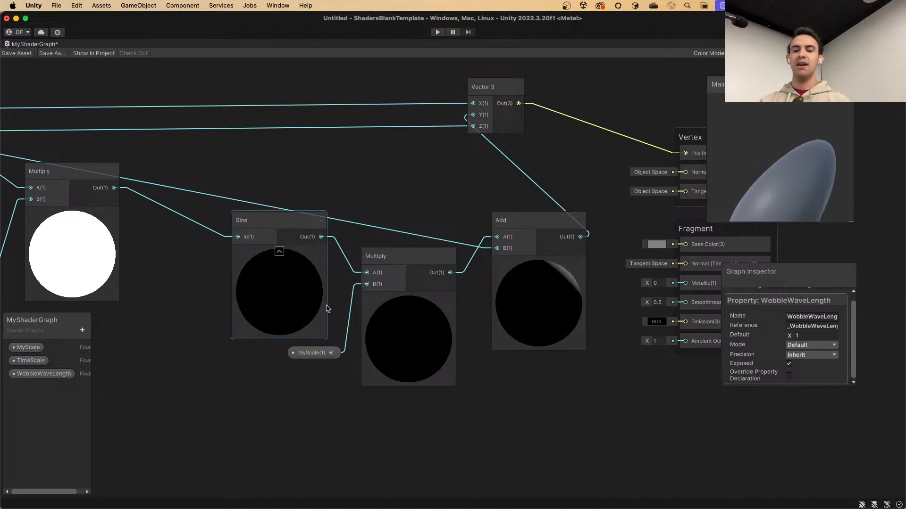
pyautogui.click(70, 364)
pyautogui.click(28, 347)
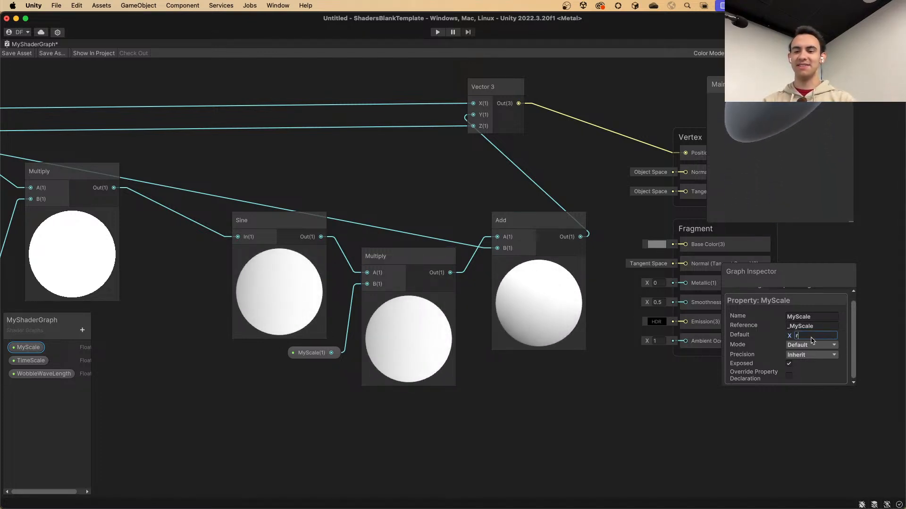
pyautogui.write('10')
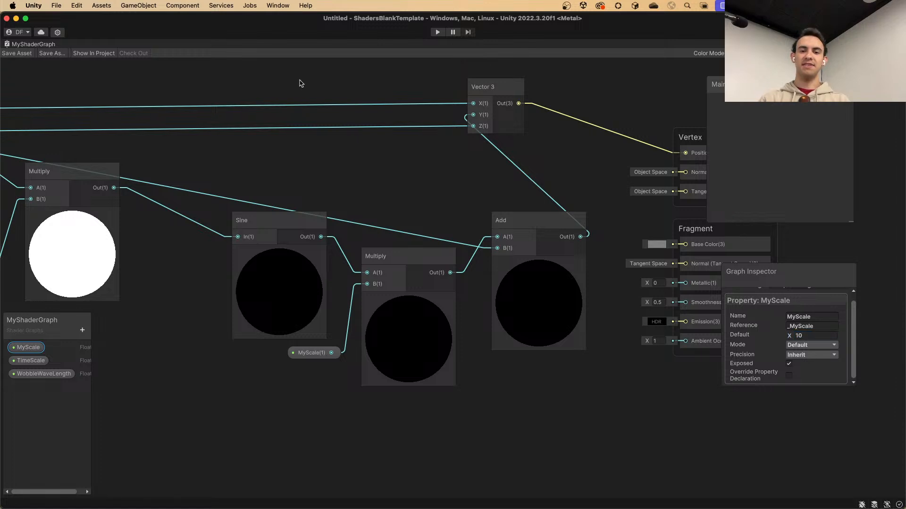
# Step: Restore the full editor layout and apply the New Example material from the Materials folder to the sphere in the scene
pyautogui.doubleClick(45, 44)
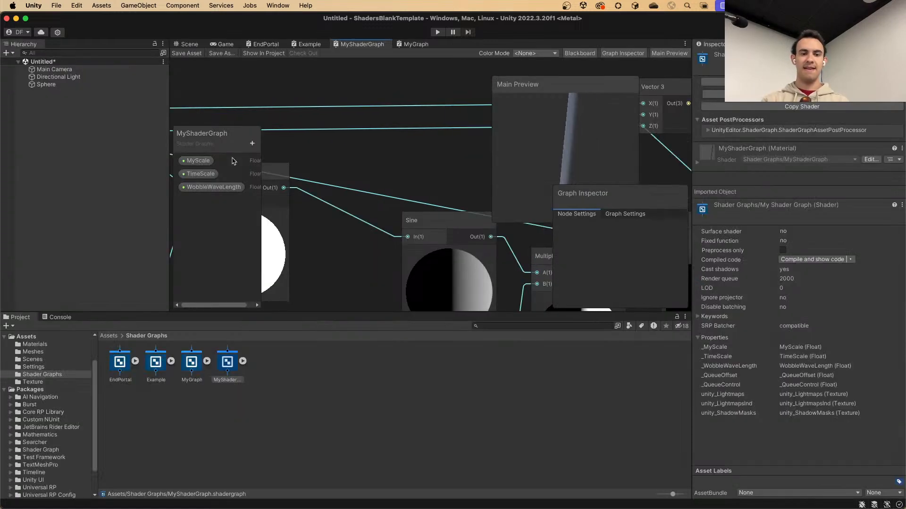
pyautogui.click(189, 44)
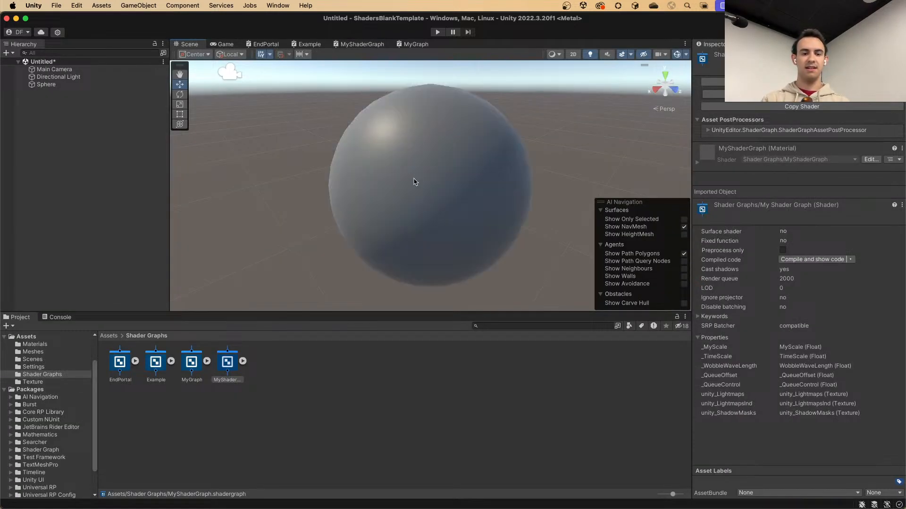
pyautogui.click(55, 345)
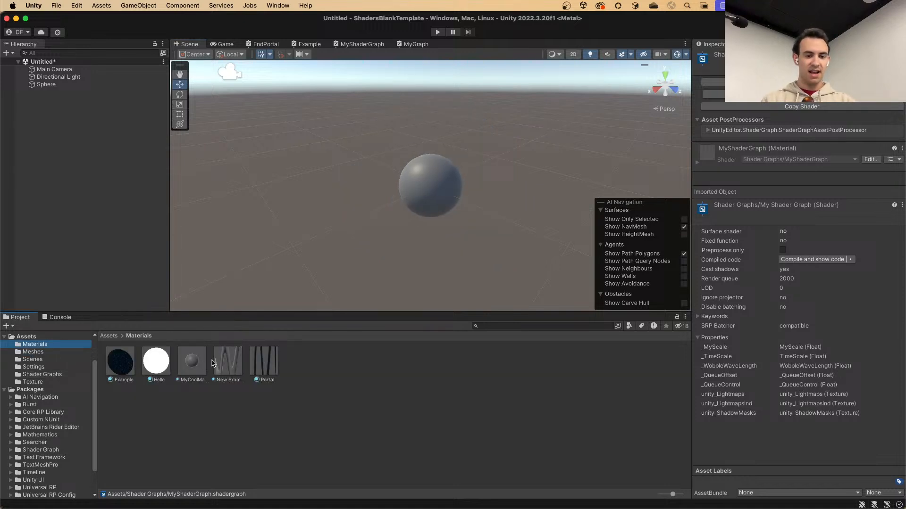
pyautogui.click(215, 363)
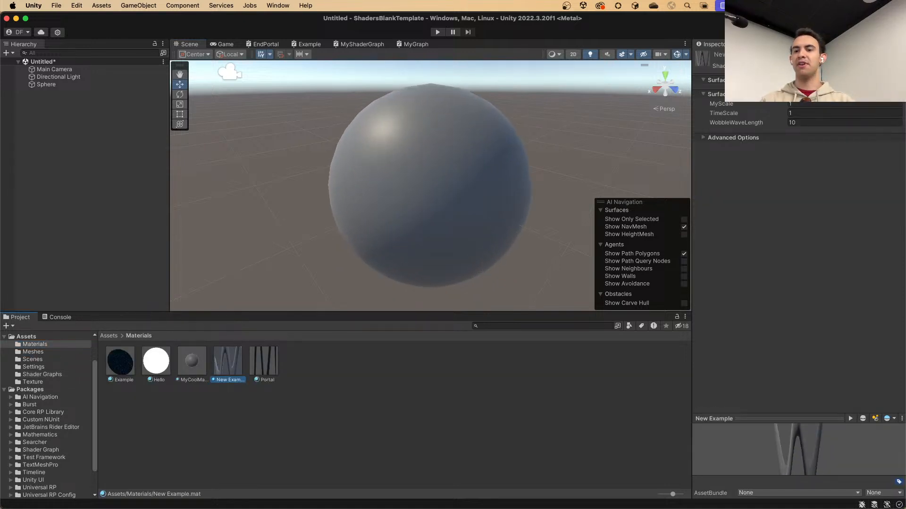
pyautogui.moveTo(230, 362); pyautogui.dragTo(454, 185)
pyautogui.moveTo(524, 186); pyautogui.dragTo(477, 166, button='right')
pyautogui.press('s')
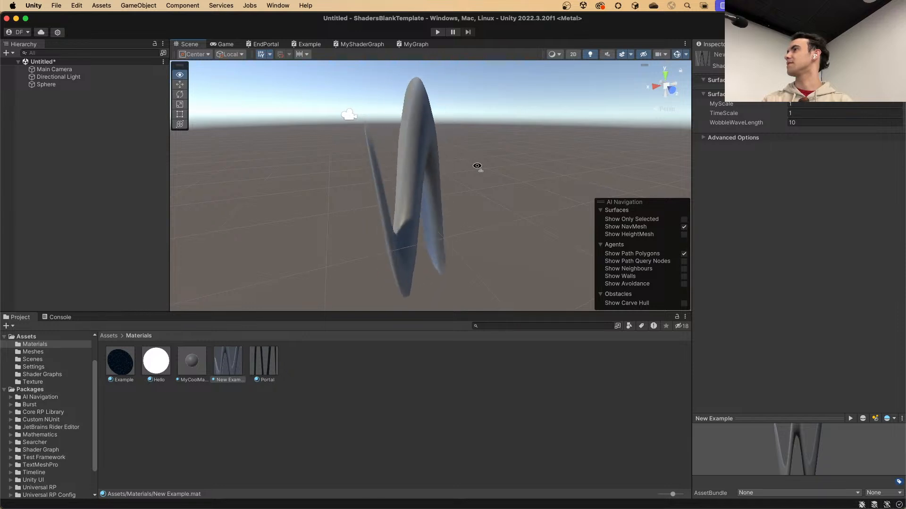
# Step: Set the New Example material's WobbleWaveLength to 1 and view the sphere in the scene
pyautogui.click(797, 122)
pyautogui.write('1')
pyautogui.moveTo(582, 171); pyautogui.dragTo(566, 160, button='right')
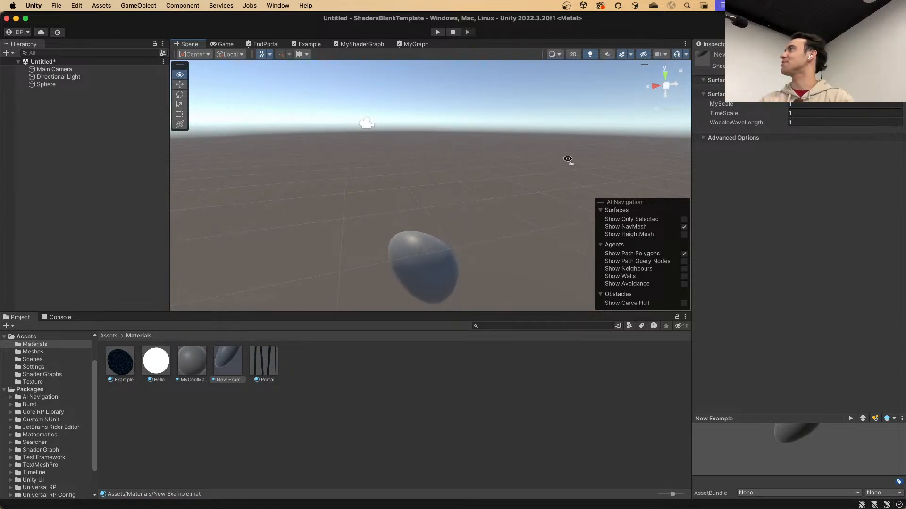
# Step: Try 100 as the New Example material's TimeScale, and return it to 1
pyautogui.click(820, 113)
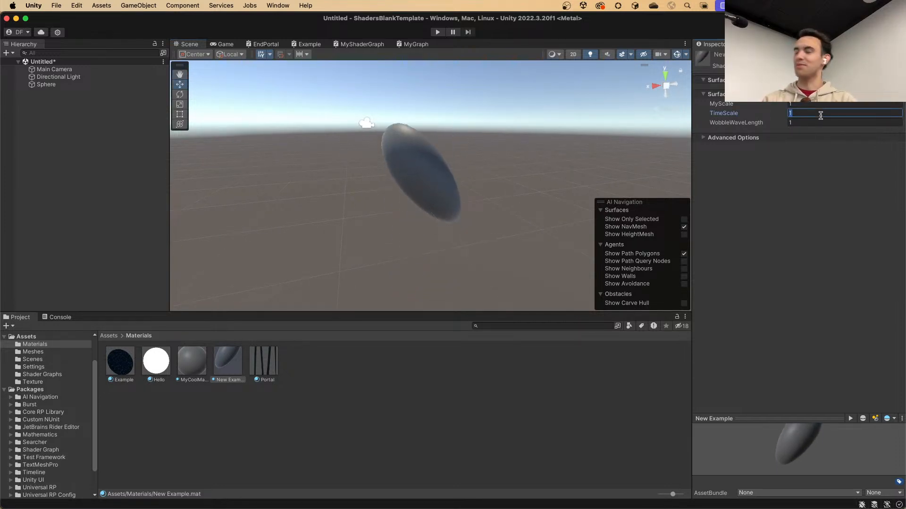
pyautogui.write('100')
pyautogui.moveTo(431, 196); pyautogui.dragTo(436, 197, button='right')
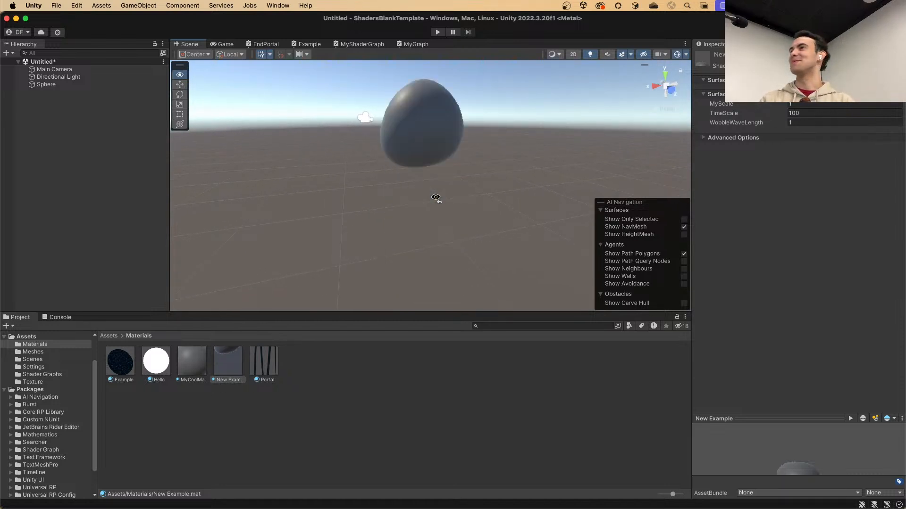
pyautogui.click(814, 113)
pyautogui.write('1')
# Step: Set the New Example material's MyScale to 5 and view the sphere's movement in the scene
pyautogui.click(811, 105)
pyautogui.write('5')
pyautogui.moveTo(595, 180); pyautogui.dragTo(568, 186, button='right')
# Step: Go back to MyShaderGraph and examine the node chain from Split through Add, Multiply and Sine to Vector 3
pyautogui.click(342, 46)
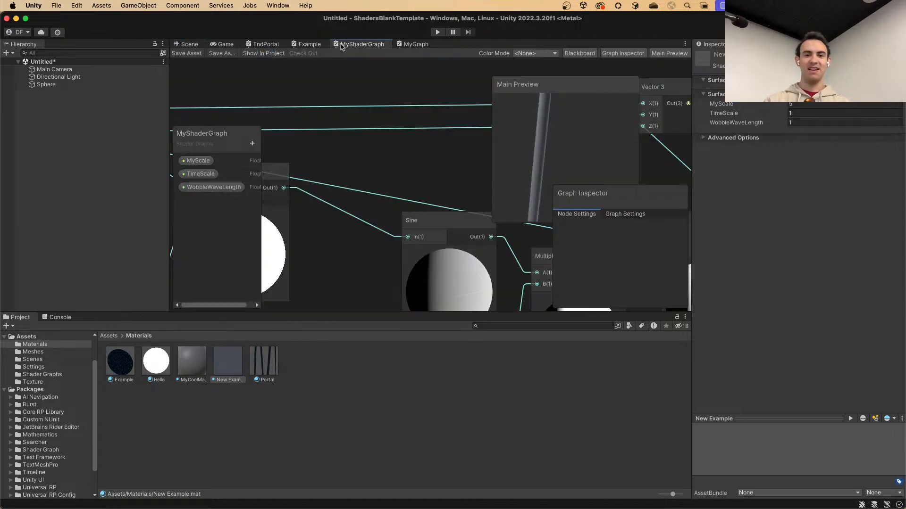
pyautogui.moveTo(357, 149); pyautogui.dragTo(523, 166, button='middle')
pyautogui.moveTo(325, 157); pyautogui.dragTo(327, 123, button='middle')
pyautogui.scroll(6, 407, 168)
pyautogui.scroll(6, 407, 168)
pyautogui.scroll(-8, 352, 143)
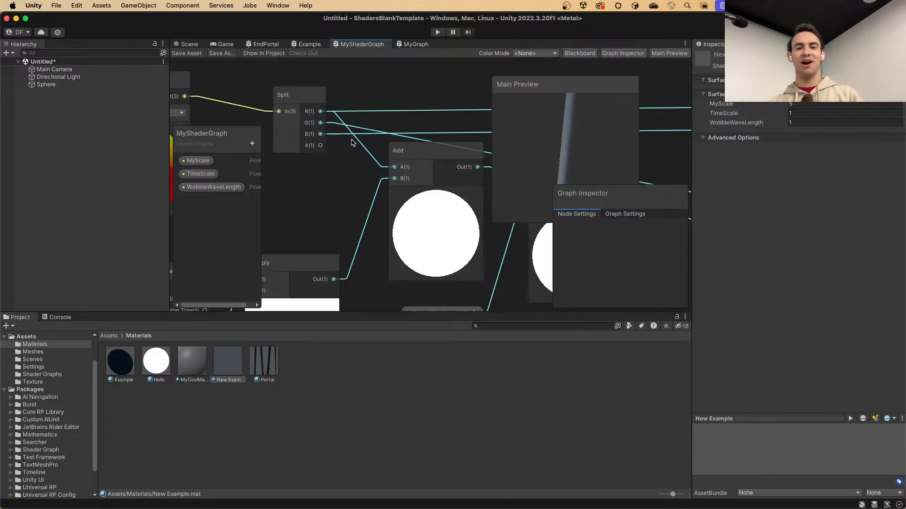
pyautogui.scroll(3, 337, 126)
pyautogui.moveTo(461, 152); pyautogui.dragTo(229, 136, button='middle')
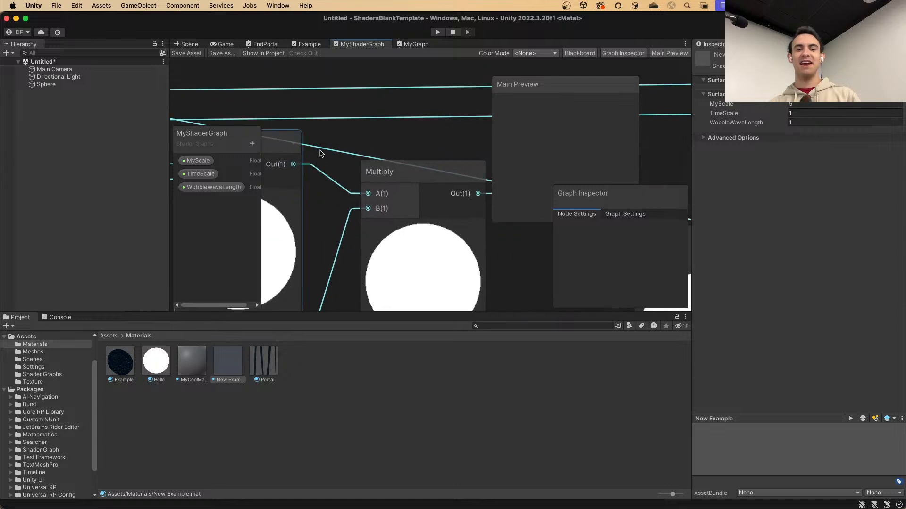
pyautogui.moveTo(448, 175); pyautogui.dragTo(232, 140, button='middle')
pyautogui.moveTo(406, 168); pyautogui.dragTo(217, 166, button='middle')
pyautogui.moveTo(424, 185); pyautogui.dragTo(230, 186, button='middle')
pyautogui.scroll(-3, 317, 183)
pyautogui.moveTo(321, 178); pyautogui.dragTo(318, 184, button='middle')
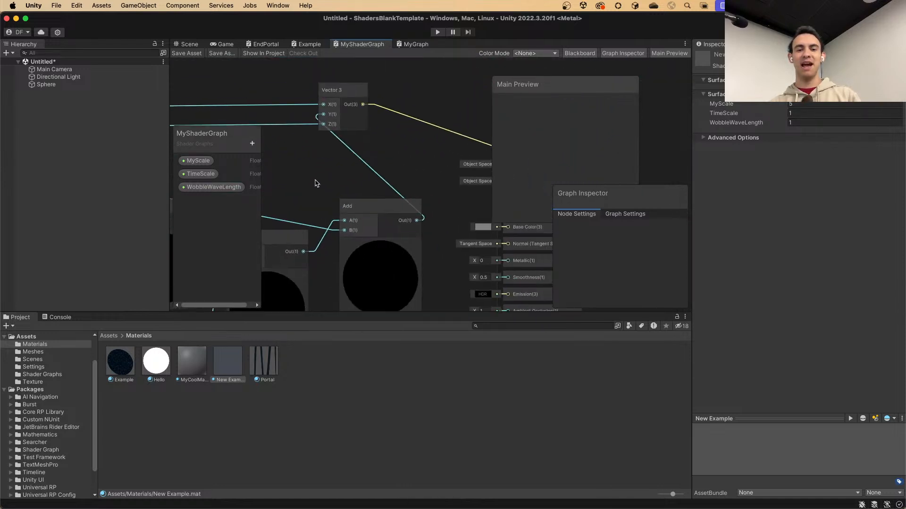
# Step: Reposition the Add node that feeds the Vector 3 node, and go back to the Split node's output connections
pyautogui.moveTo(359, 206); pyautogui.dragTo(316, 187)
pyautogui.moveTo(320, 127); pyautogui.dragTo(423, 152)
pyautogui.moveTo(359, 188); pyautogui.dragTo(380, 174)
pyautogui.moveTo(264, 160); pyautogui.dragTo(634, 166, button='middle')
pyautogui.moveTo(231, 171); pyautogui.dragTo(481, 170, button='middle')
pyautogui.scroll(3, 456, 170)
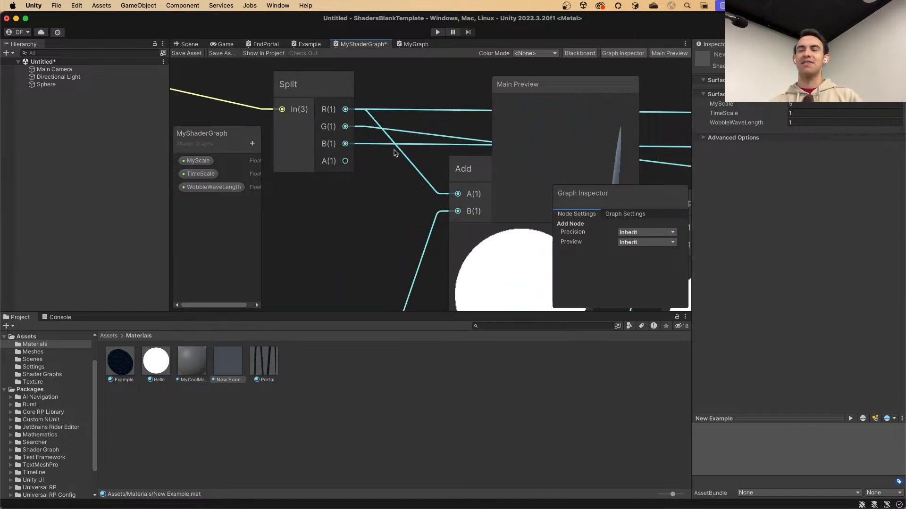
pyautogui.scroll(-2, 403, 167)
pyautogui.scroll(-3, 403, 166)
pyautogui.scroll(3, 329, 131)
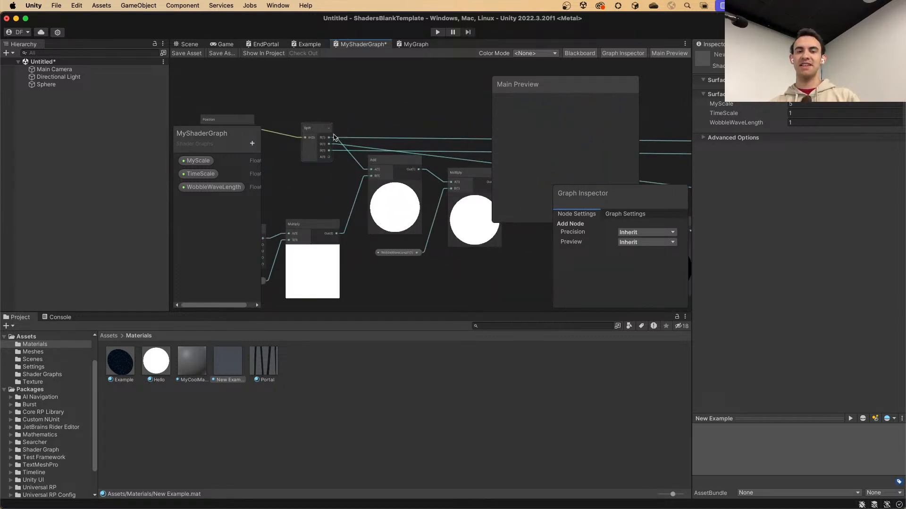
# Step: Follow the node chain to the Vector 3 node and move it slightly farther from the Vertex block
pyautogui.moveTo(428, 181); pyautogui.dragTo(314, 177, button='middle')
pyautogui.moveTo(451, 197); pyautogui.dragTo(308, 186, button='middle')
pyautogui.moveTo(424, 201); pyautogui.dragTo(314, 196, button='middle')
pyautogui.scroll(3, 408, 159)
pyautogui.scroll(2, 408, 159)
pyautogui.moveTo(347, 148); pyautogui.dragTo(399, 151, button='middle')
pyautogui.moveTo(395, 96); pyautogui.dragTo(274, 141, button='middle')
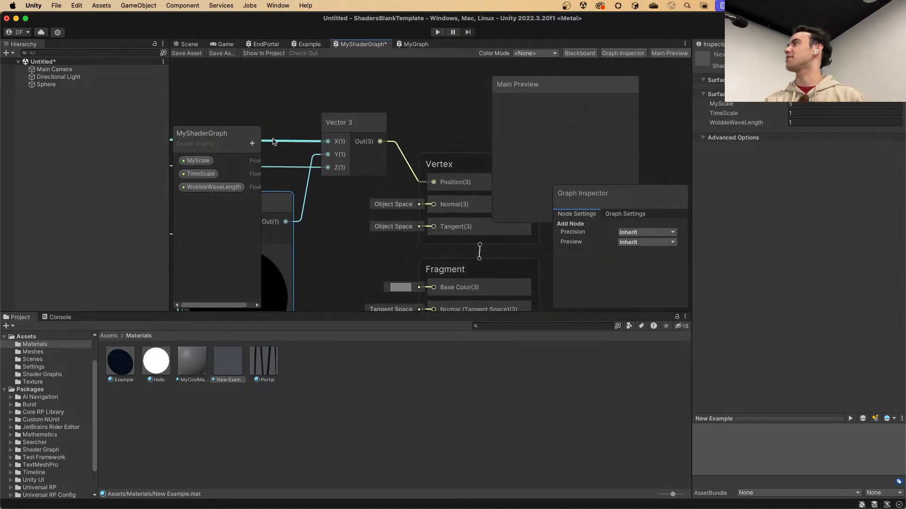
pyautogui.moveTo(346, 127); pyautogui.dragTo(327, 125)
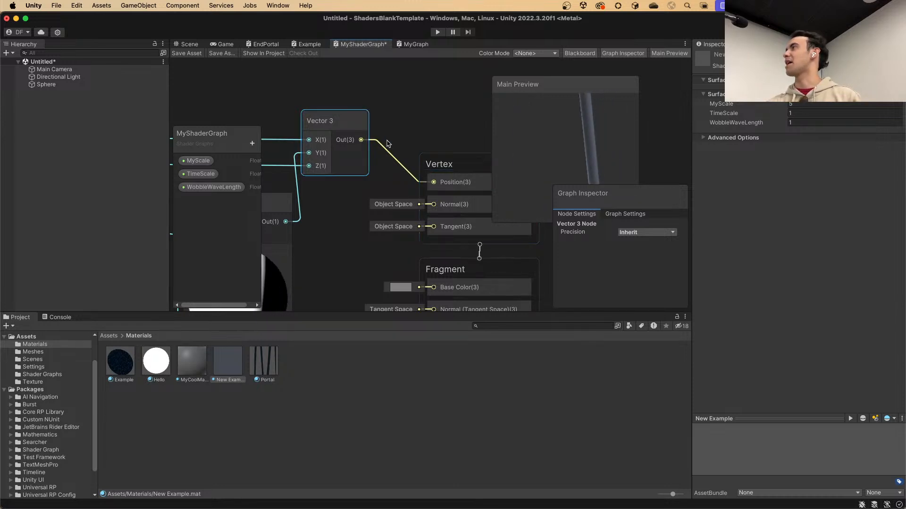
# Step: Connect the Split node's B output to the A input of the first Add node
pyautogui.moveTo(265, 173); pyautogui.dragTo(499, 141, button='middle')
pyautogui.moveTo(396, 156); pyautogui.dragTo(557, 169, button='middle')
pyautogui.scroll(-6, 343, 169)
pyautogui.moveTo(337, 183); pyautogui.dragTo(419, 182, button='middle')
pyautogui.scroll(4, 390, 162)
pyautogui.scroll(3, 391, 164)
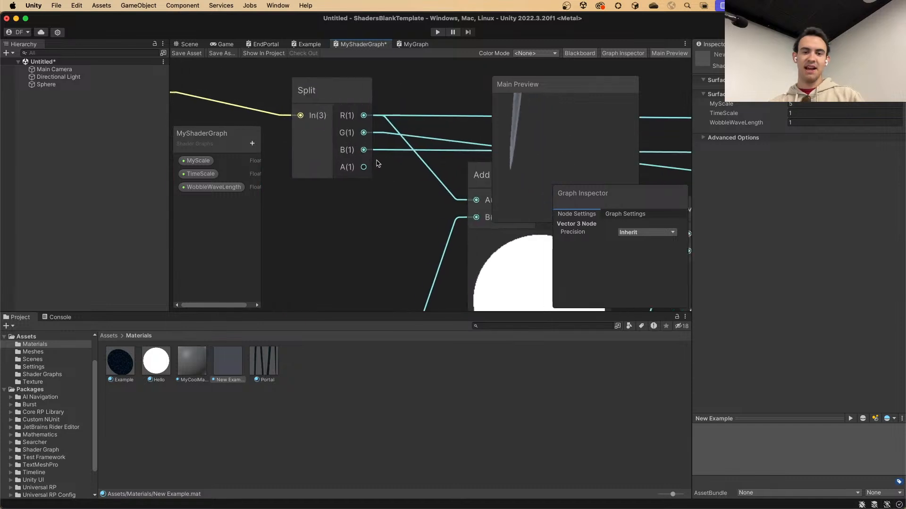
pyautogui.moveTo(452, 204); pyautogui.dragTo(449, 197)
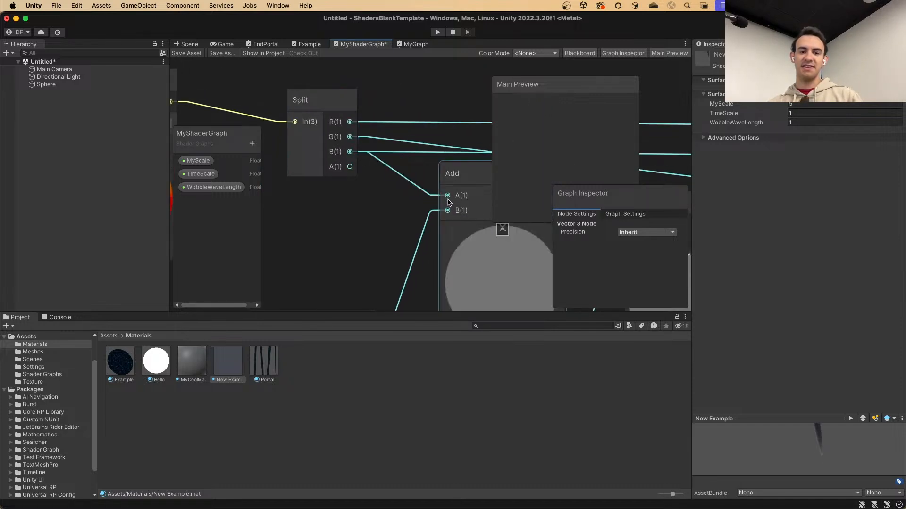
# Step: Examine how the last Add node's output feeds the Y input of the Vector 3 node
pyautogui.moveTo(535, 220); pyautogui.dragTo(430, 215, button='middle')
pyautogui.scroll(-3, 430, 217)
pyautogui.scroll(-3, 496, 224)
pyautogui.moveTo(495, 224); pyautogui.dragTo(202, 215, button='middle')
pyautogui.scroll(3, 441, 184)
pyautogui.moveTo(444, 182); pyautogui.dragTo(410, 180, button='middle')
pyautogui.scroll(3, 409, 180)
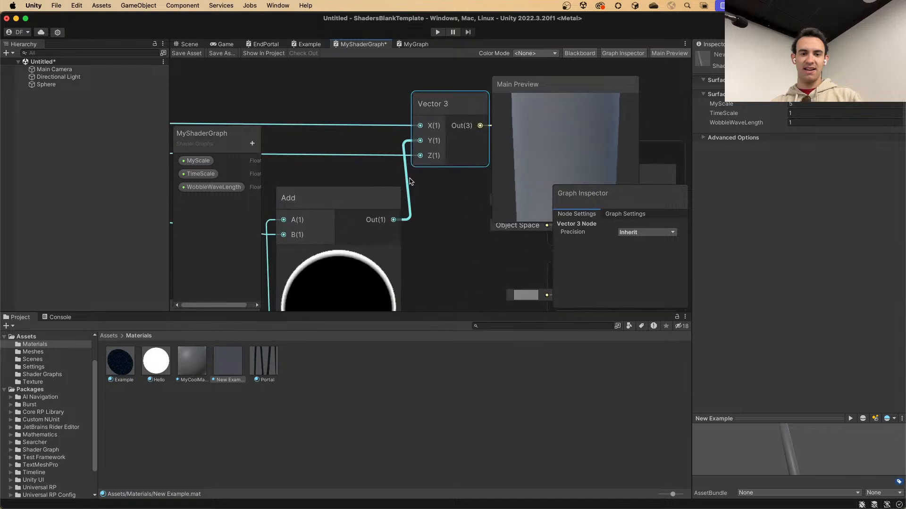
pyautogui.scroll(-3, 410, 182)
pyautogui.scroll(3, 410, 182)
pyautogui.scroll(1, 410, 182)
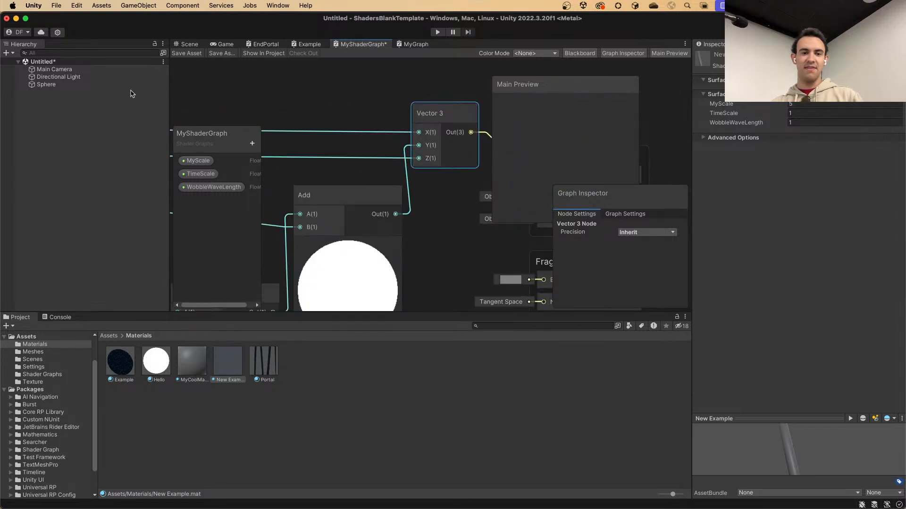
# Step: Save MyShaderGraph and view the sphere's wobble in the scene from another angle
pyautogui.click(188, 66)
pyautogui.click(188, 54)
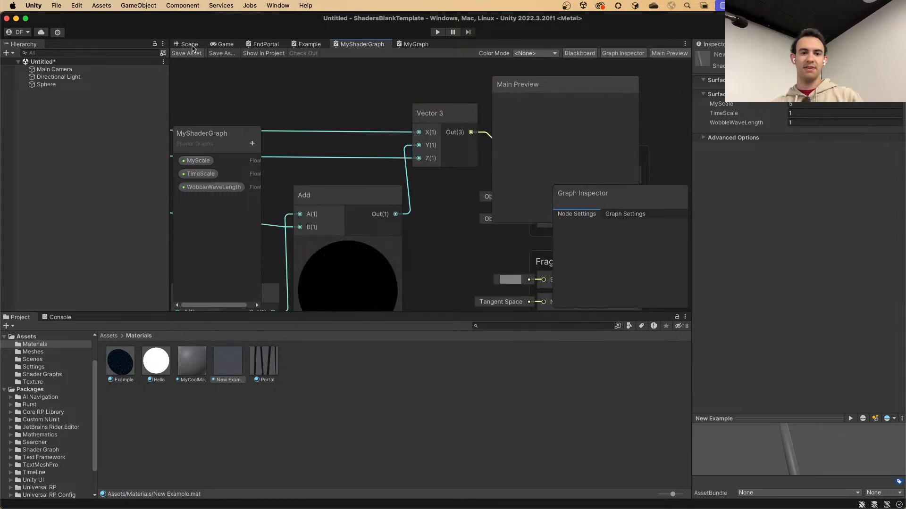
pyautogui.click(191, 44)
pyautogui.moveTo(438, 189)
pyautogui.keyDown('alt'); pyautogui.mouseDown()
pyautogui.moveTo(540, 154)
pyautogui.moveTo(565, 95)
pyautogui.moveTo(544, 171)
pyautogui.moveTo(423, 186)
pyautogui.mouseUp(); pyautogui.keyUp('alt')
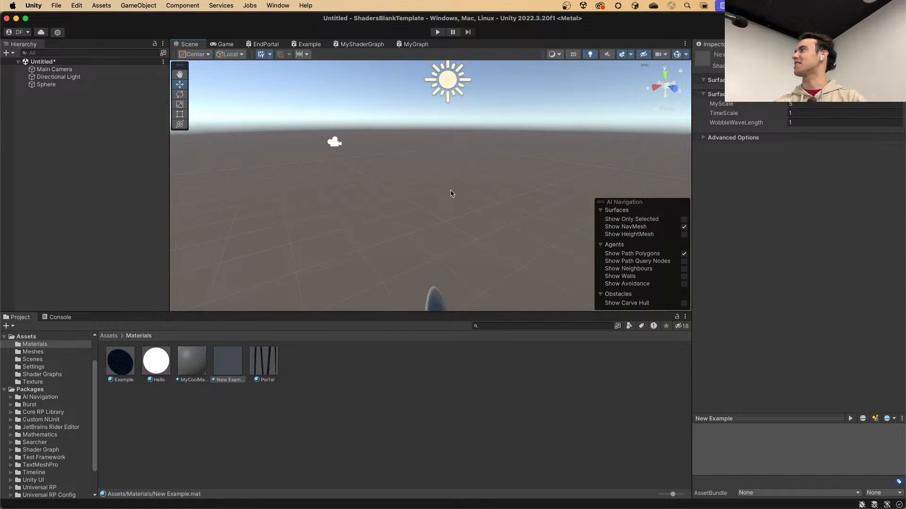
pyautogui.keyDown('alt'); pyautogui.moveTo(325, 259); pyautogui.dragTo(474, 203); pyautogui.keyUp('alt')
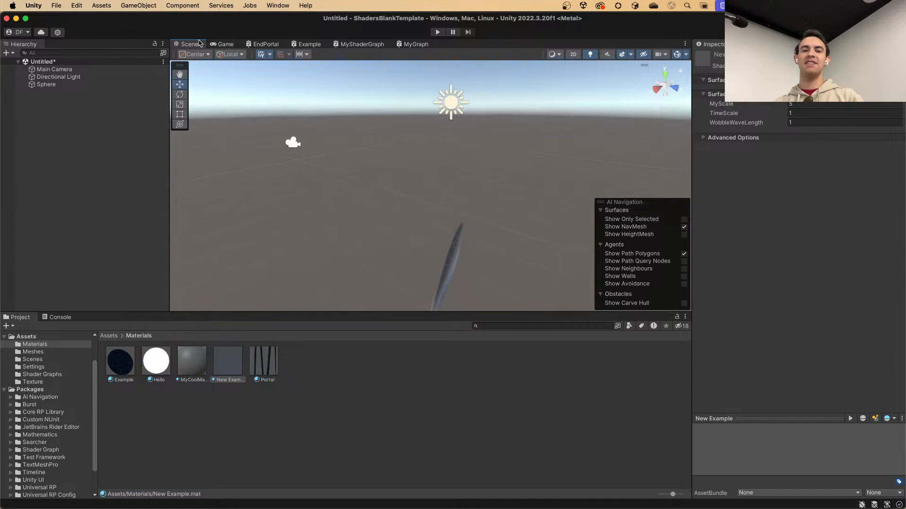
# Step: Reconnect the first Add node's A input to Split's G output and view the saved result in the scene
pyautogui.click(378, 47)
pyautogui.moveTo(267, 128); pyautogui.dragTo(425, 144, button='middle')
pyautogui.scroll(-5, 273, 141)
pyautogui.moveTo(255, 142); pyautogui.dragTo(363, 153, button='middle')
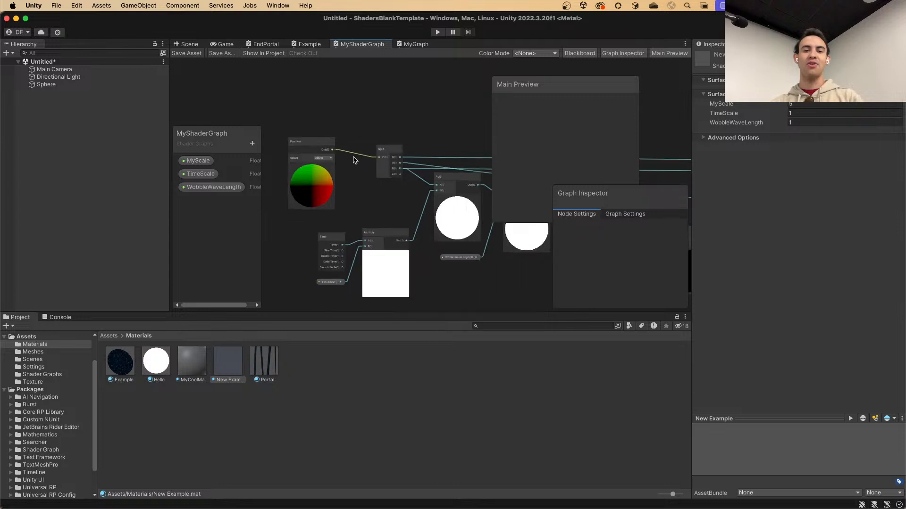
pyautogui.scroll(5, 364, 153)
pyautogui.moveTo(473, 176); pyautogui.dragTo(340, 169, button='middle')
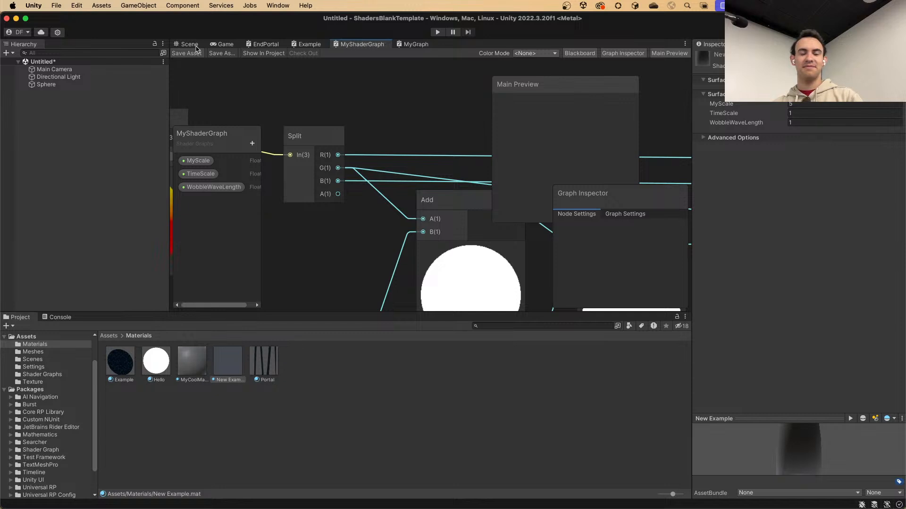
pyautogui.click(195, 45)
pyautogui.moveTo(426, 176); pyautogui.dragTo(400, 144, button='right')
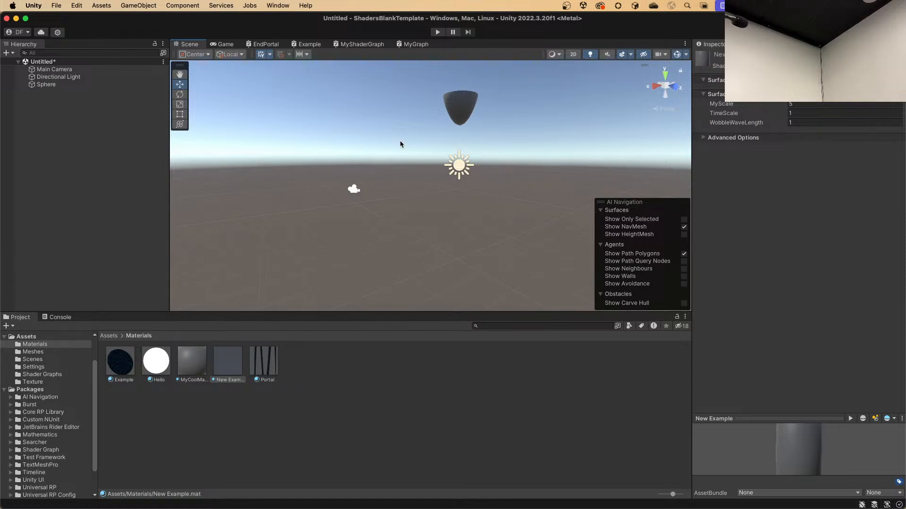
# Step: Reconnect the first Add node's A input to Split's R output and run the scene in Play mode
pyautogui.click(352, 44)
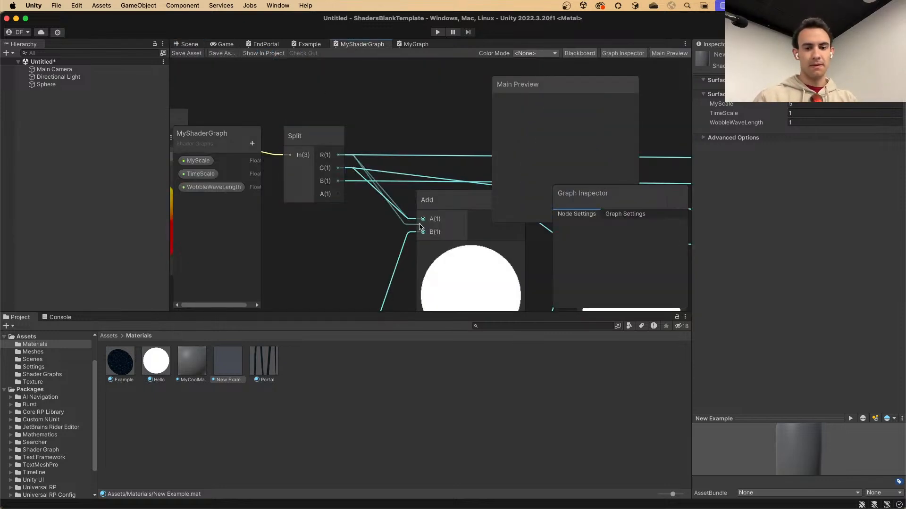
pyautogui.click(194, 44)
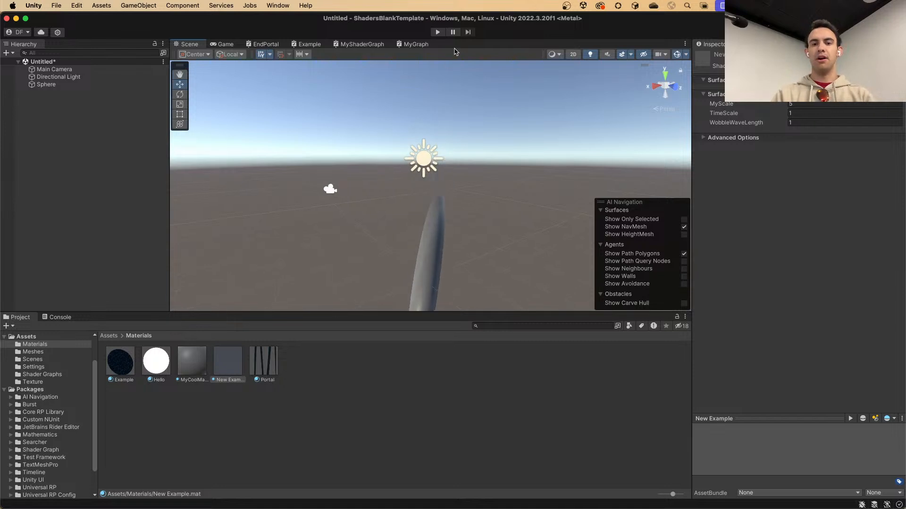
pyautogui.click(438, 32)
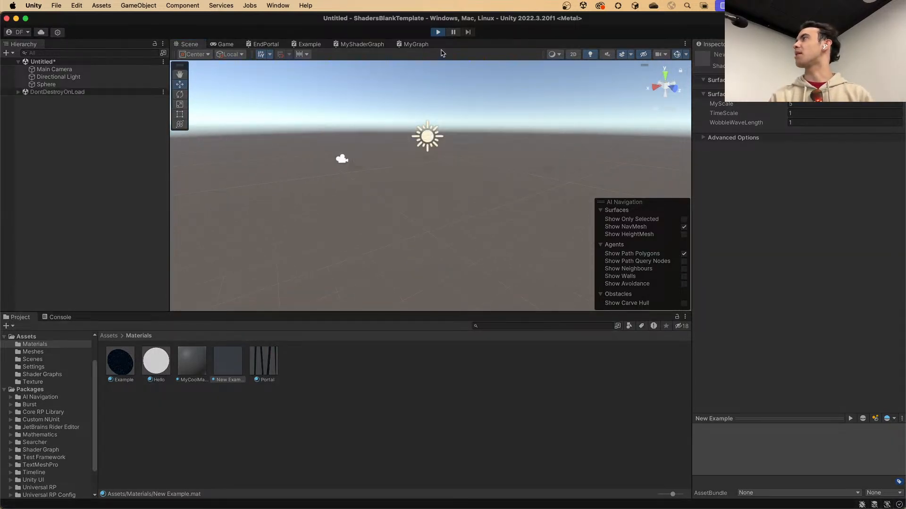
pyautogui.click(191, 44)
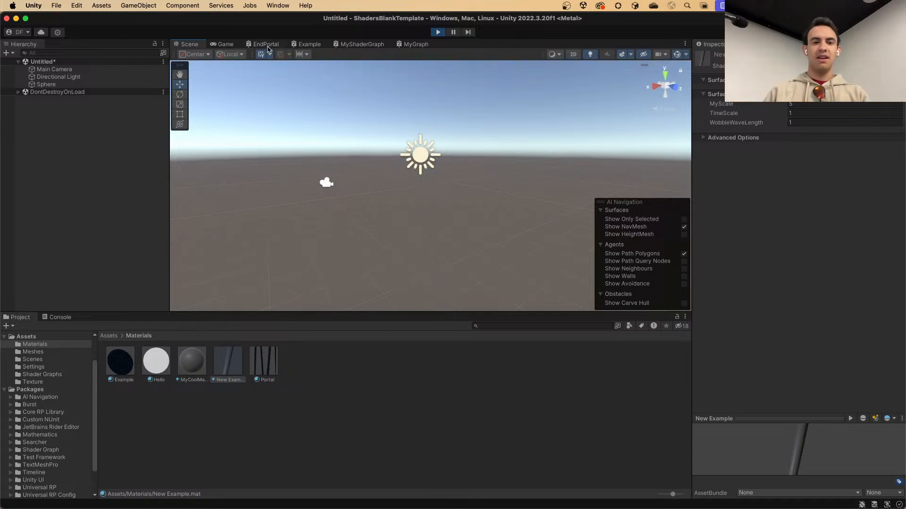
# Step: Examine the Split node's connections in MyShaderGraph again and bring up the desktop overview
pyautogui.click(344, 43)
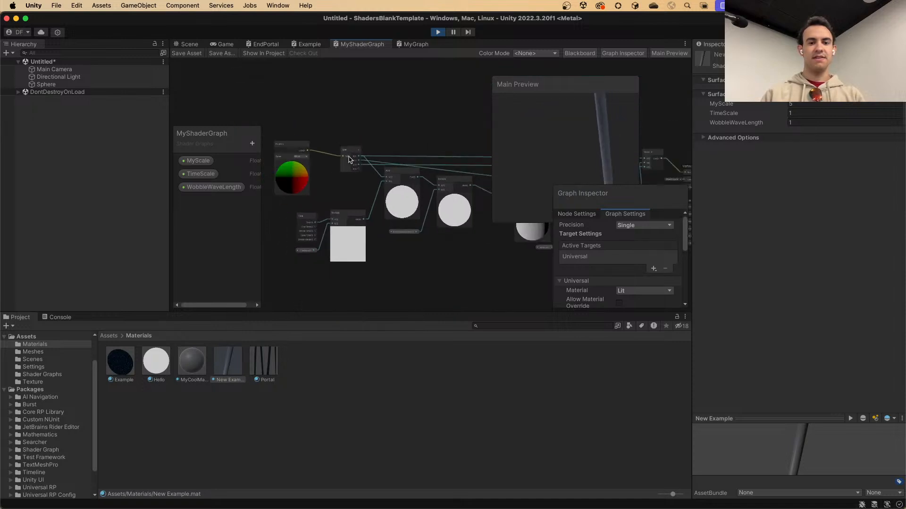
pyautogui.scroll(5, 331, 148)
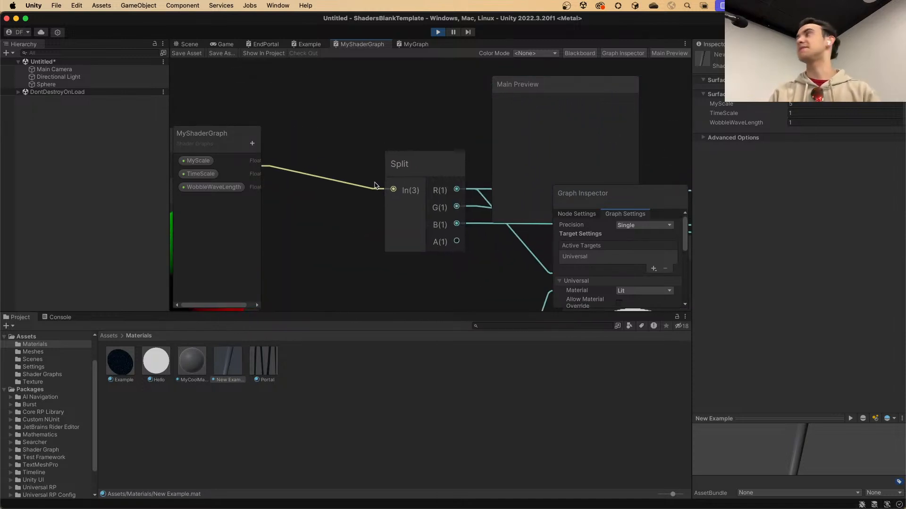
pyautogui.scroll(2, 319, 163)
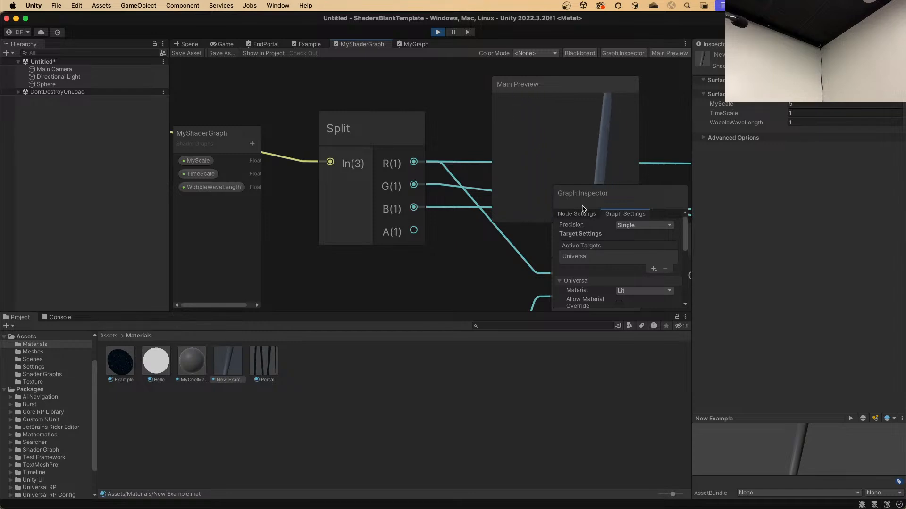
pyautogui.hotkey('ctrl', 'Up')
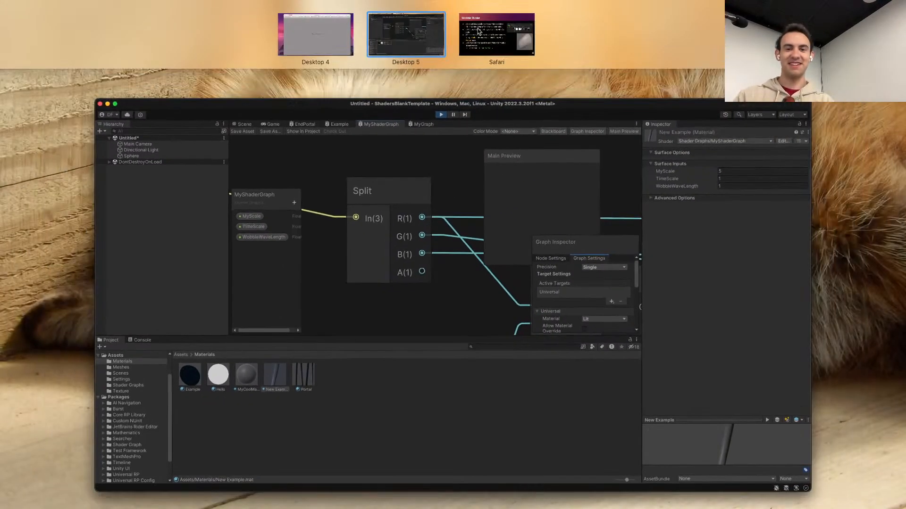
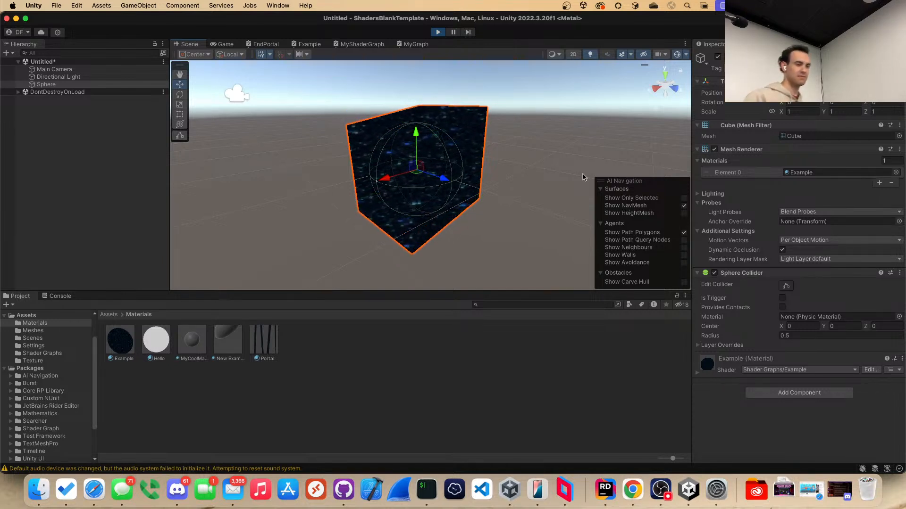
# Step: Browse the MyShaderGraph, MyGraph and Example assets in the Shader Graphs folder and open EndPortal
pyautogui.click(368, 44)
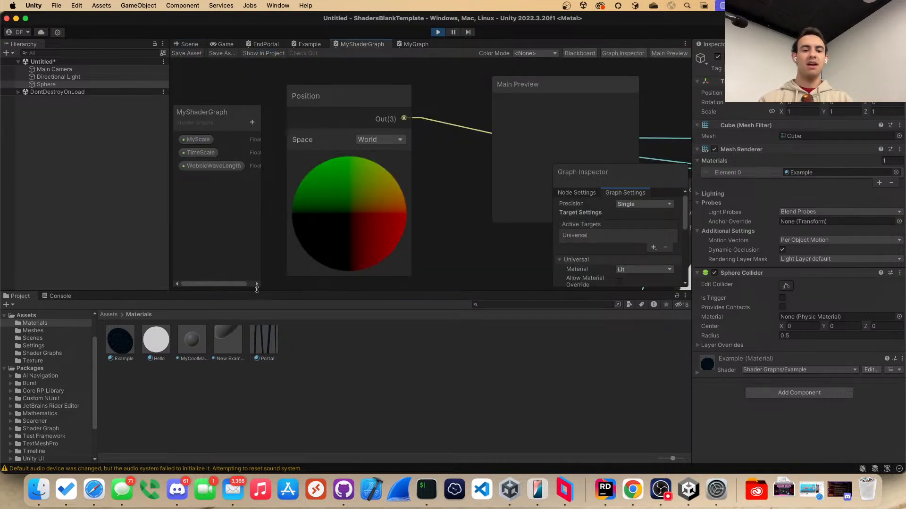
pyautogui.click(52, 351)
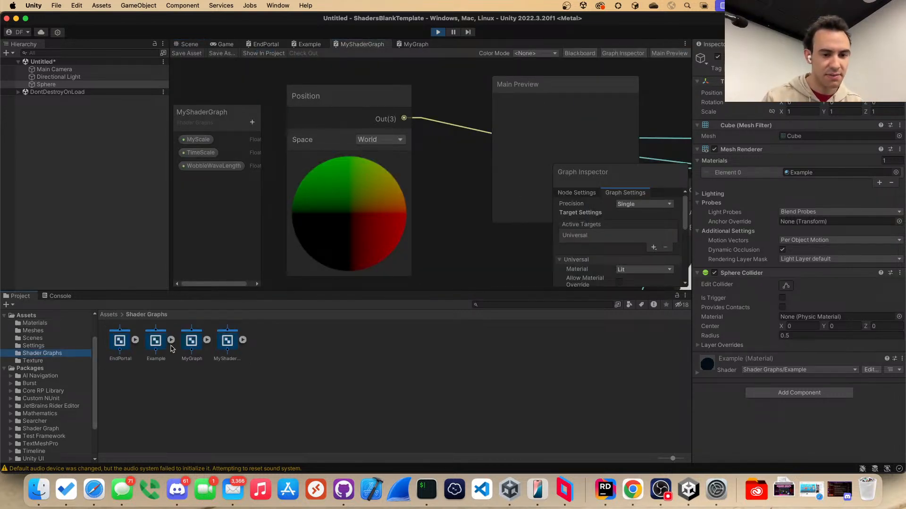
pyautogui.click(227, 347)
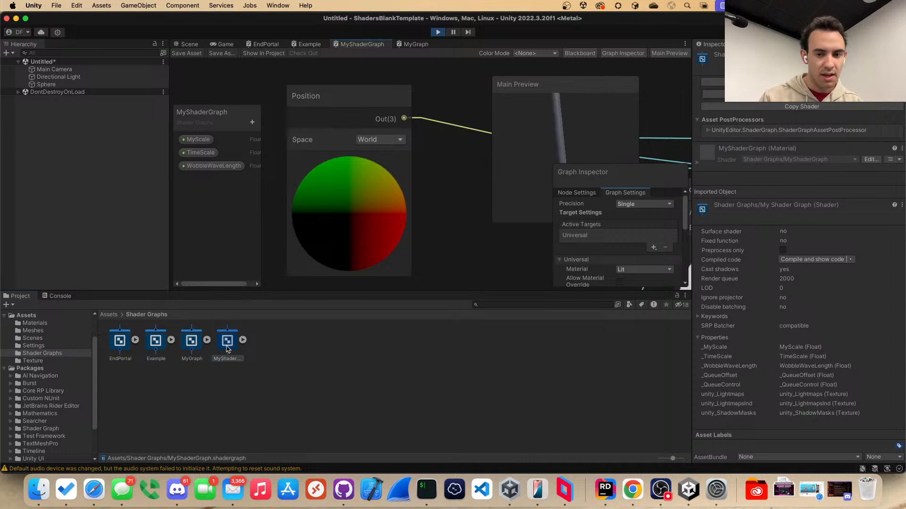
pyautogui.doubleClick(197, 346)
pyautogui.click(159, 333)
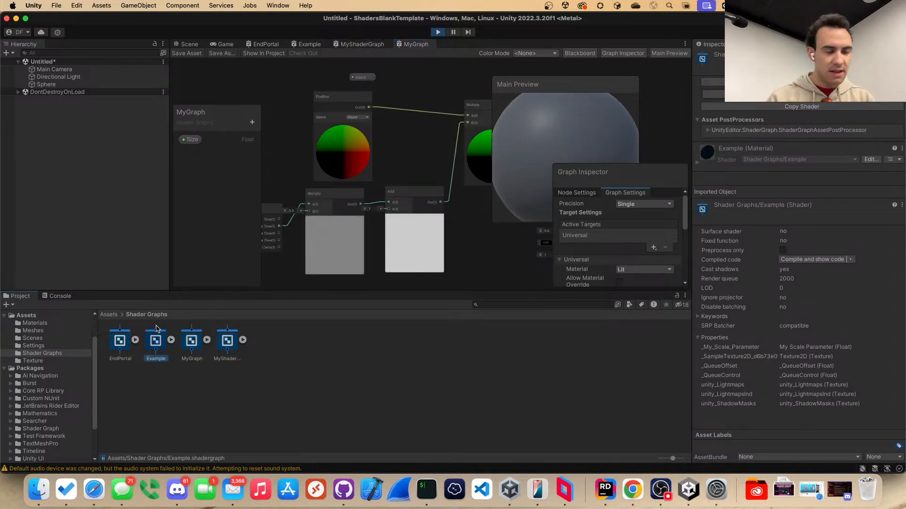
pyautogui.click(122, 339)
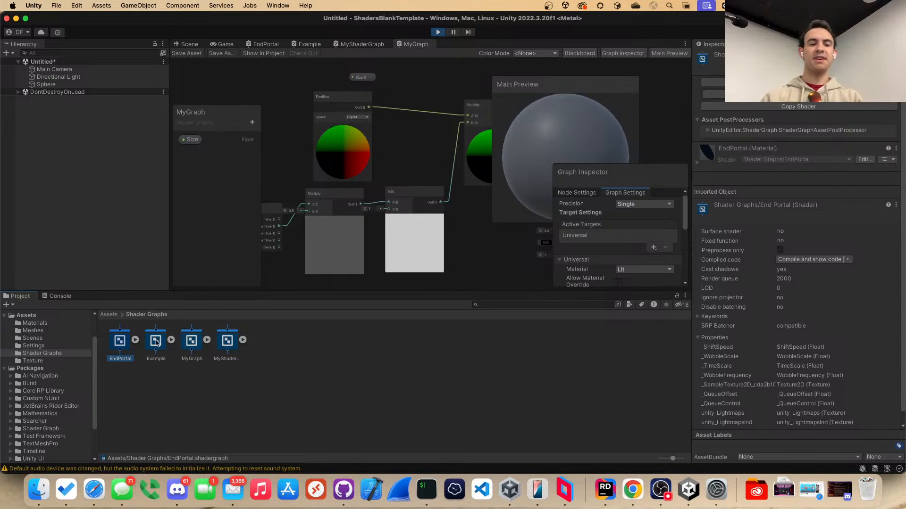
# Step: Move EndPortal's vertex wobble nodes, including the WobbleScale property node, up and away from the texture node chain
pyautogui.scroll(-4, 423, 99)
pyautogui.moveTo(414, 135); pyautogui.dragTo(396, 166, button='middle')
pyautogui.scroll(6, 409, 165)
pyautogui.moveTo(486, 161); pyautogui.dragTo(376, 182, button='middle')
pyautogui.scroll(4, 389, 165)
pyautogui.scroll(-5, 375, 181)
pyautogui.moveTo(368, 153); pyautogui.dragTo(393, 101)
pyautogui.moveTo(326, 163); pyautogui.dragTo(341, 114)
pyautogui.moveTo(295, 166); pyautogui.dragTo(368, 166, button='middle')
pyautogui.moveTo(358, 160); pyautogui.dragTo(369, 98)
pyautogui.moveTo(336, 161); pyautogui.dragTo(403, 168, button='middle')
pyautogui.moveTo(355, 171); pyautogui.dragTo(362, 106)
pyautogui.moveTo(303, 170); pyautogui.dragTo(327, 78)
pyautogui.moveTo(311, 233); pyautogui.dragTo(350, 208, button='middle')
pyautogui.moveTo(376, 208); pyautogui.dragTo(278, 97)
pyautogui.moveTo(333, 133); pyautogui.dragTo(431, 134, button='middle')
pyautogui.moveTo(415, 167); pyautogui.dragTo(370, 61)
pyautogui.moveTo(392, 139); pyautogui.dragTo(367, 184, button='middle')
pyautogui.moveTo(550, 255); pyautogui.dragTo(368, 190, button='middle')
pyautogui.moveTo(305, 160); pyautogui.dragTo(273, 86)
pyautogui.moveTo(305, 113); pyautogui.dragTo(305, 119, button='middle')
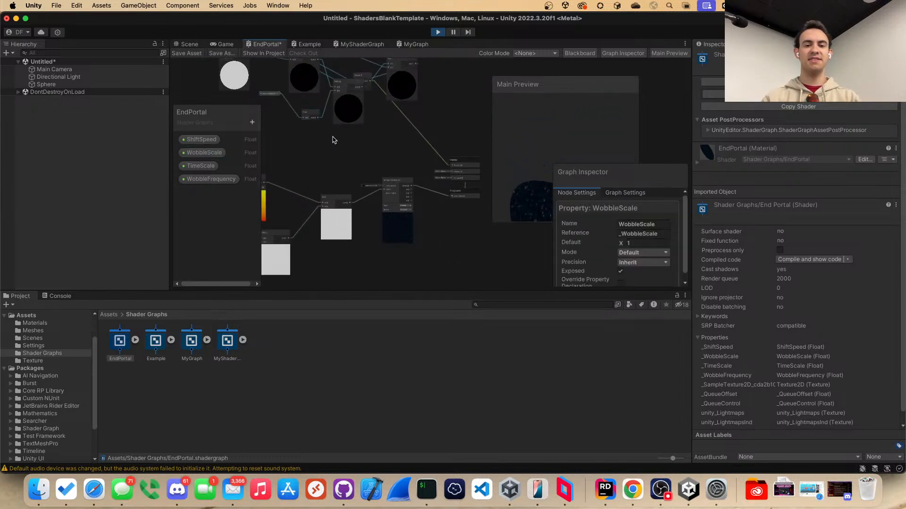
# Step: Delete the connection feeding the Vertex block's Position input in the EndPortal graph
pyautogui.scroll(3, 424, 168)
pyautogui.click(445, 150)
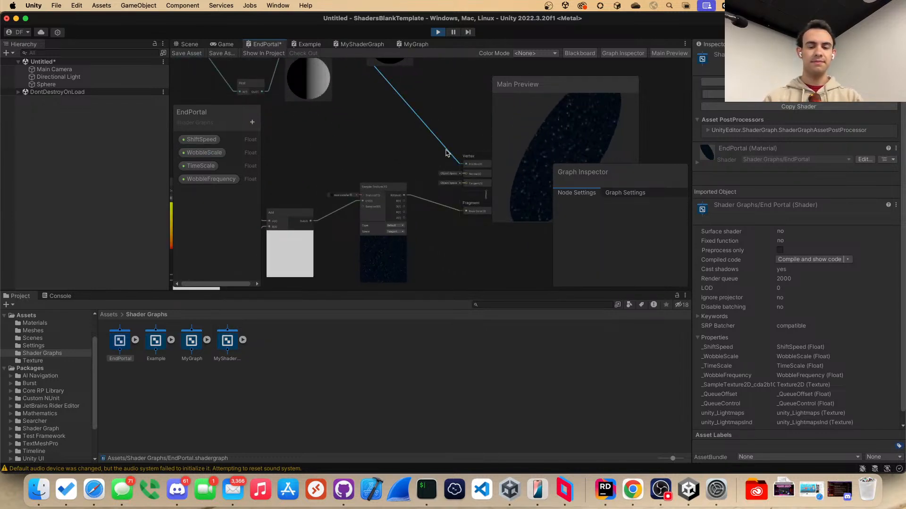
pyautogui.rightClick(451, 157)
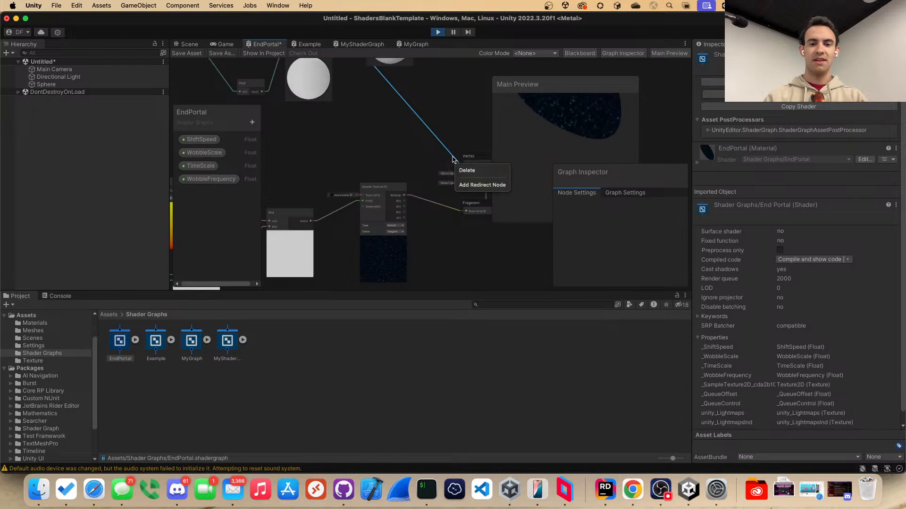
pyautogui.click(458, 163)
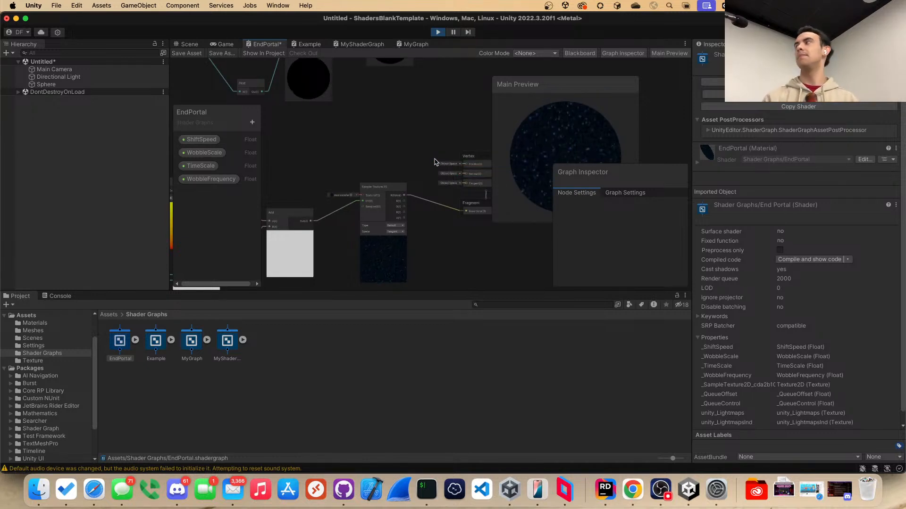
pyautogui.rightClick(432, 160)
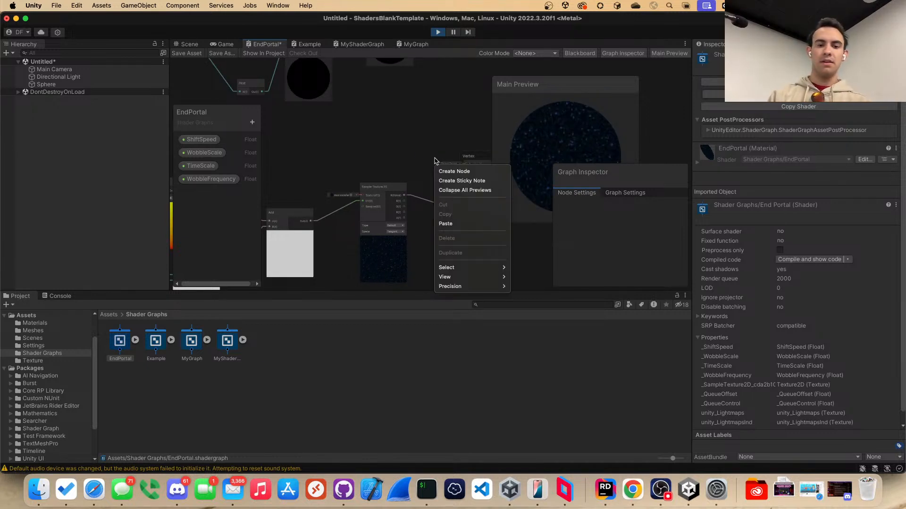
pyautogui.click(371, 163)
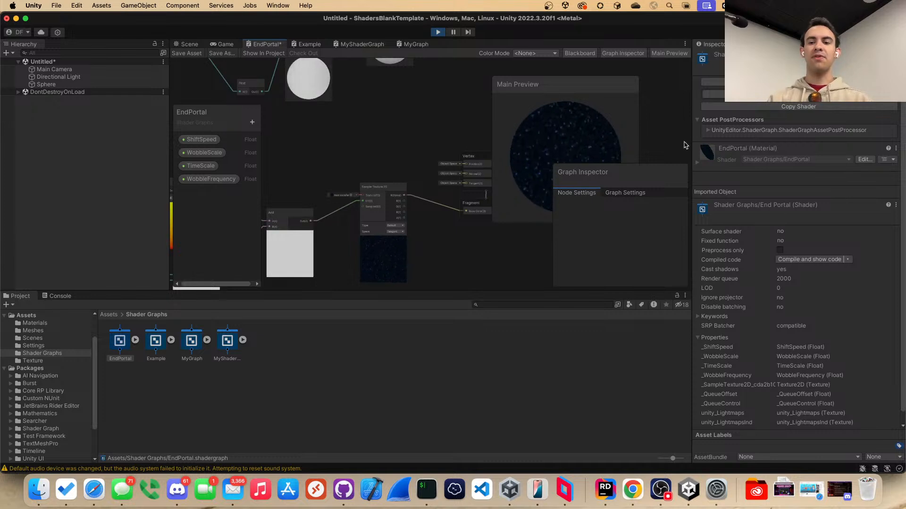
# Step: Maximize the EndPortal graph and examine the chain from Screen Position and Time through Add to Sample Texture 2D
pyautogui.moveTo(393, 155); pyautogui.dragTo(479, 140, button='middle')
pyautogui.scroll(3, 429, 207)
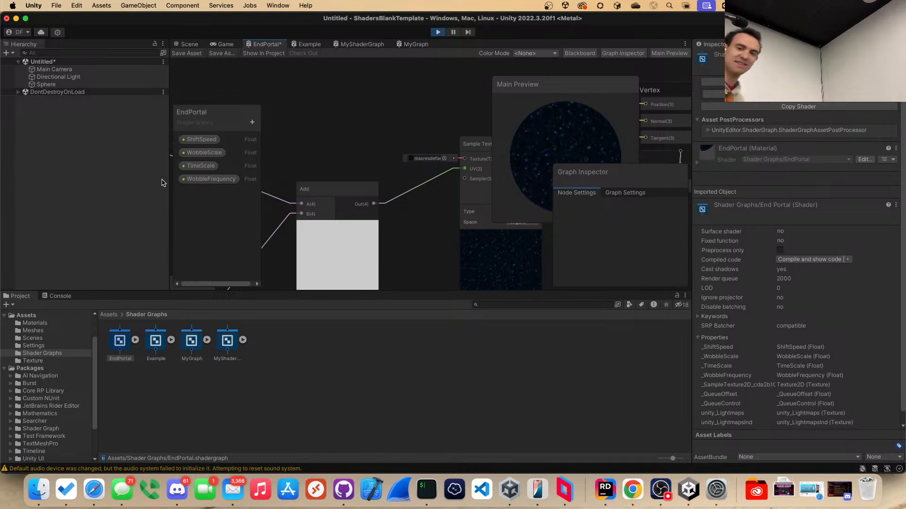
pyautogui.scroll(-3, 444, 186)
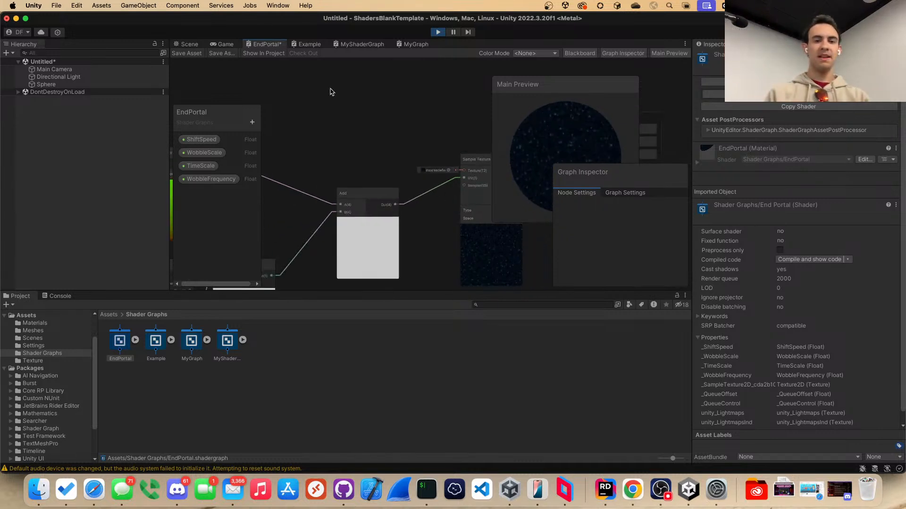
pyautogui.doubleClick(264, 44)
pyautogui.moveTo(242, 161); pyautogui.dragTo(460, 159, button='middle')
pyautogui.scroll(2, 457, 162)
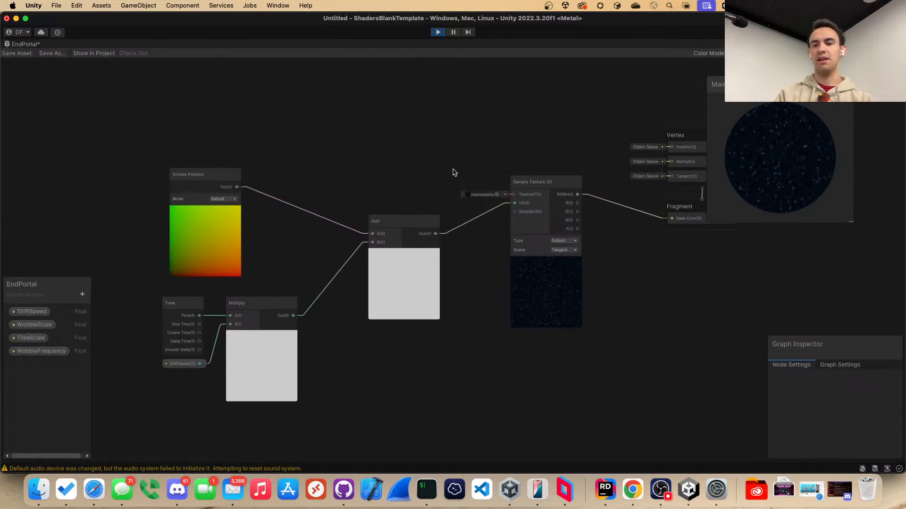
# Step: Save the EndPortal graph and inspect the portal-textured cube in the Scene view from a closer angle
pyautogui.click(26, 52)
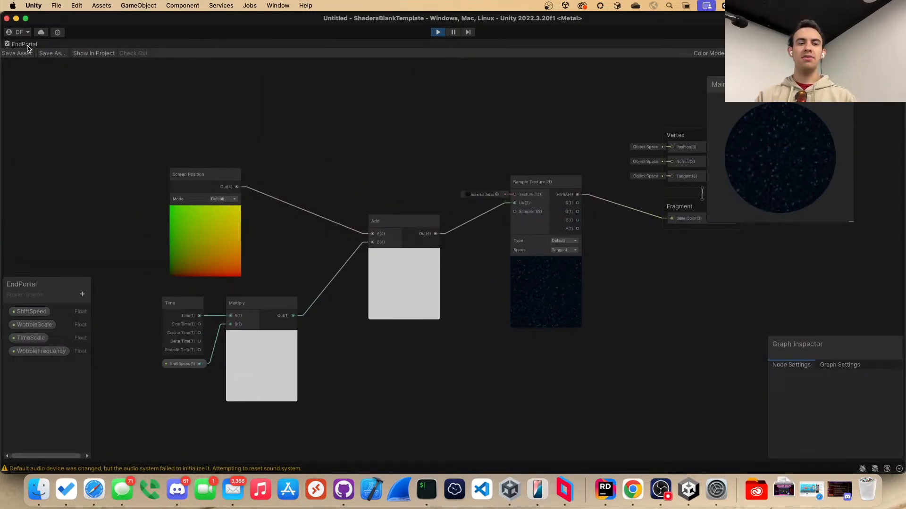
pyautogui.doubleClick(27, 46)
pyautogui.click(192, 45)
pyautogui.moveTo(439, 187); pyautogui.dragTo(362, 169, button='right')
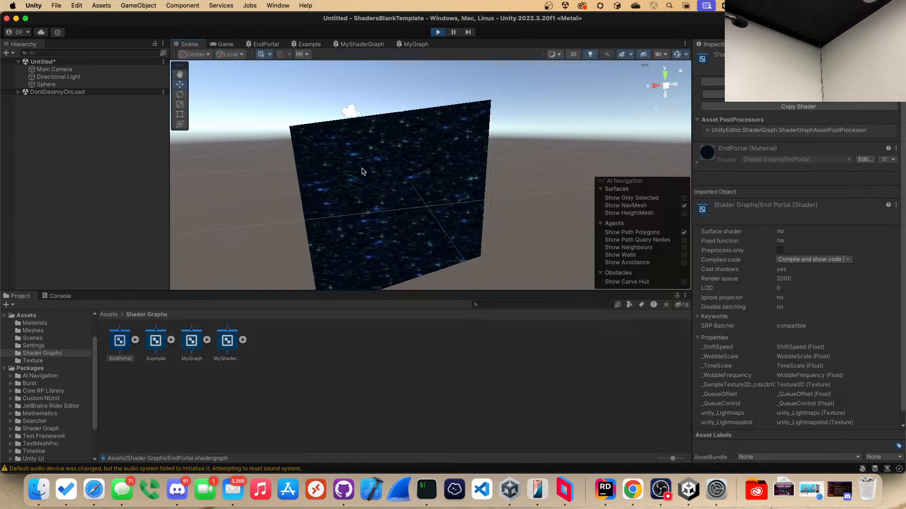
pyautogui.press('w')
pyautogui.moveTo(384, 164); pyautogui.dragTo(354, 150, button='right')
pyautogui.scroll(-1, 355, 151)
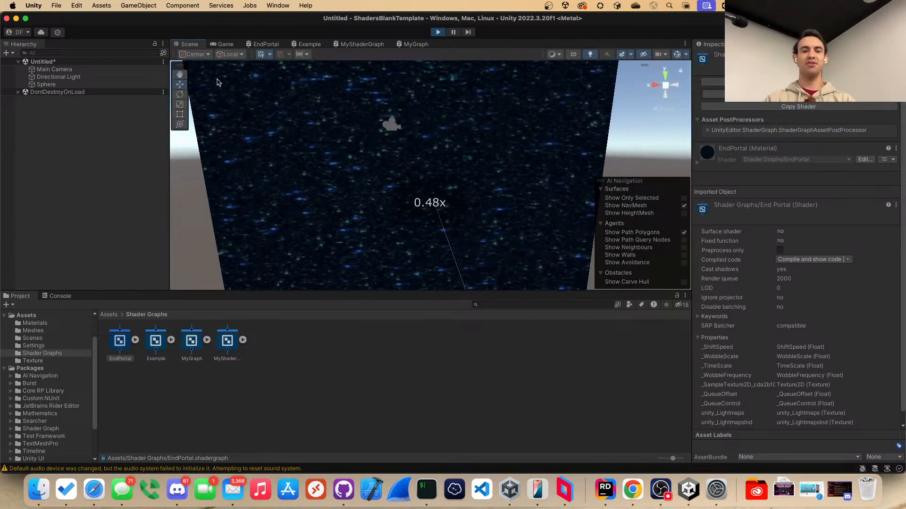
# Step: Maximize the Scene view and fly toward, sideways along and away from the cube to examine the screen-position texture effect
pyautogui.doubleClick(194, 45)
pyautogui.press('w')
pyautogui.moveTo(470, 236); pyautogui.dragTo(456, 229, button='right')
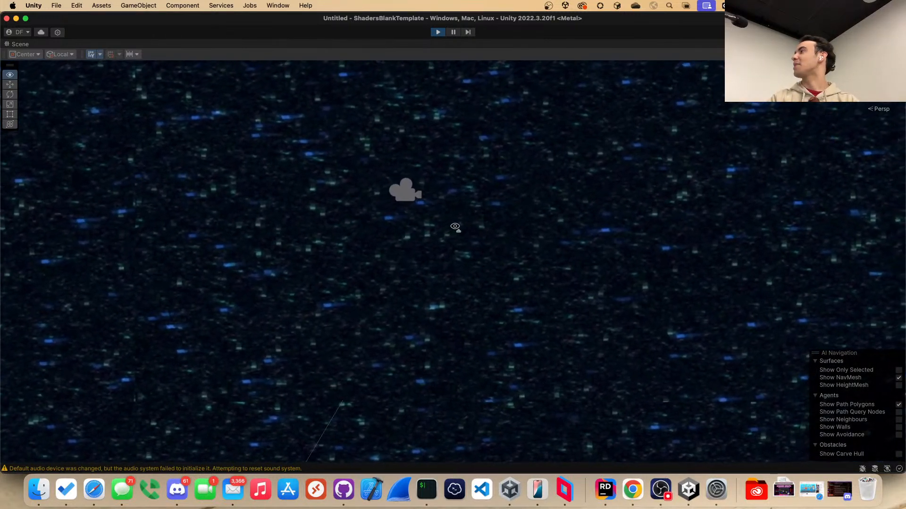
pyautogui.press('d')
pyautogui.press('a')
pyautogui.press('d')
pyautogui.press('a')
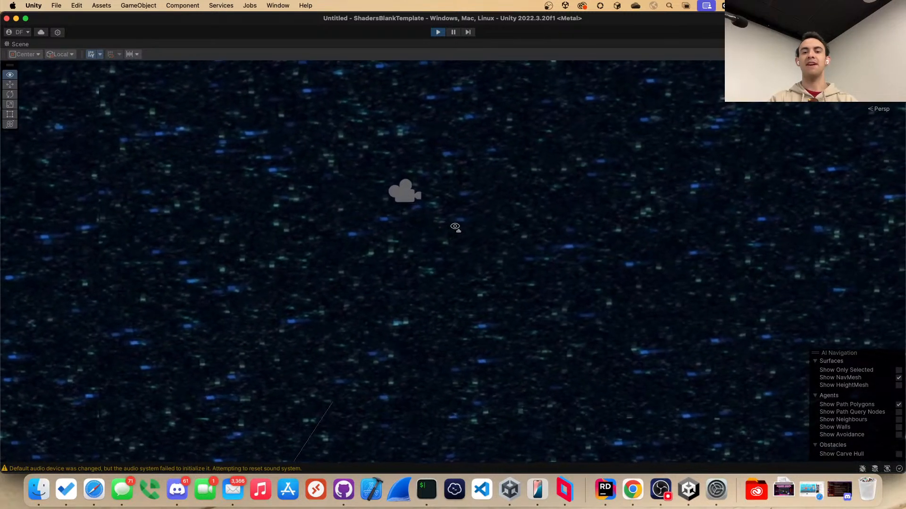
pyautogui.press('d')
pyautogui.press('a')
pyautogui.press('d')
pyautogui.press('a')
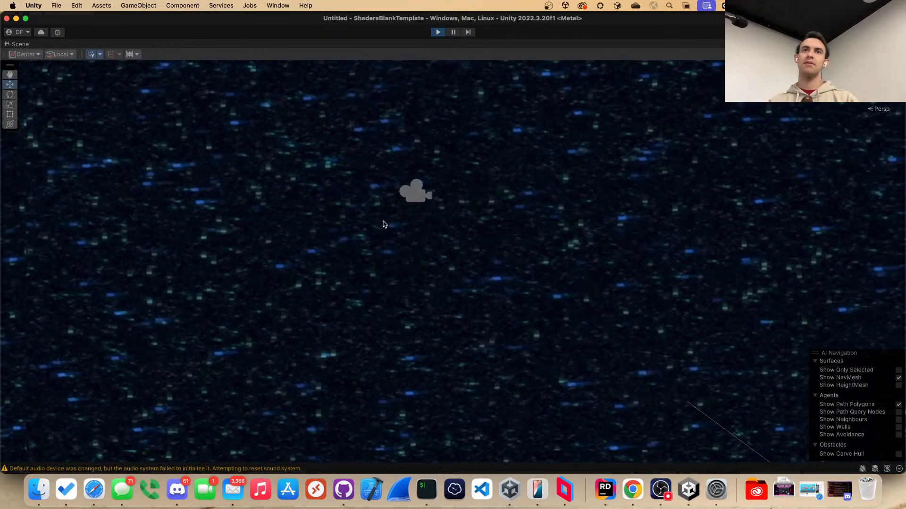
pyautogui.moveTo(341, 205); pyautogui.dragTo(408, 204, button='right')
pyautogui.press('s')
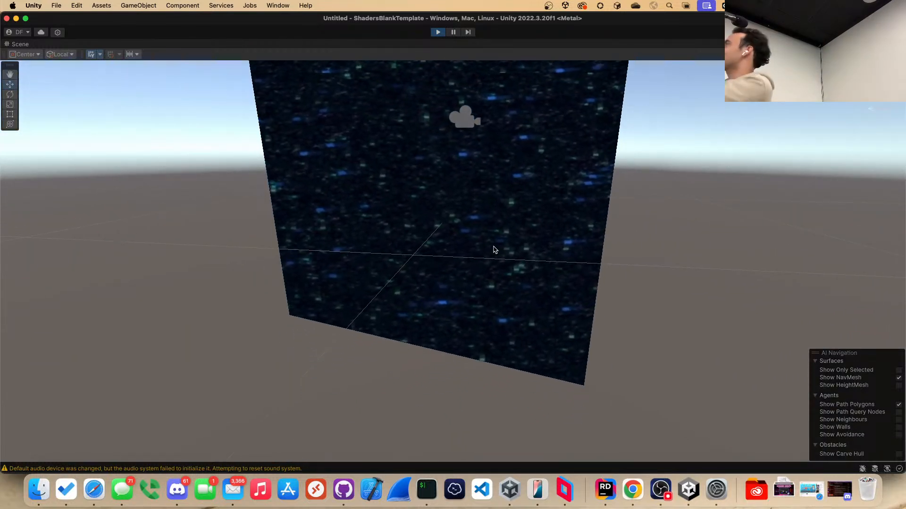
pyautogui.press('w')
pyautogui.moveTo(488, 224); pyautogui.dragTo(487, 226, button='right')
pyautogui.press('s')
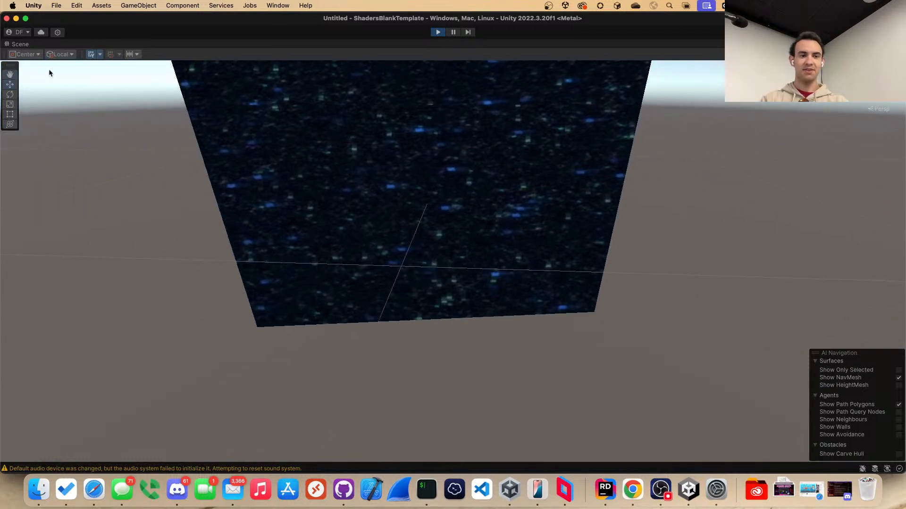
# Step: Restore the Scene view, look through the MyShaderGraph and MyGraph graphs, and show EndPortal's texture node chain maximized
pyautogui.doubleClick(24, 45)
pyautogui.click(362, 44)
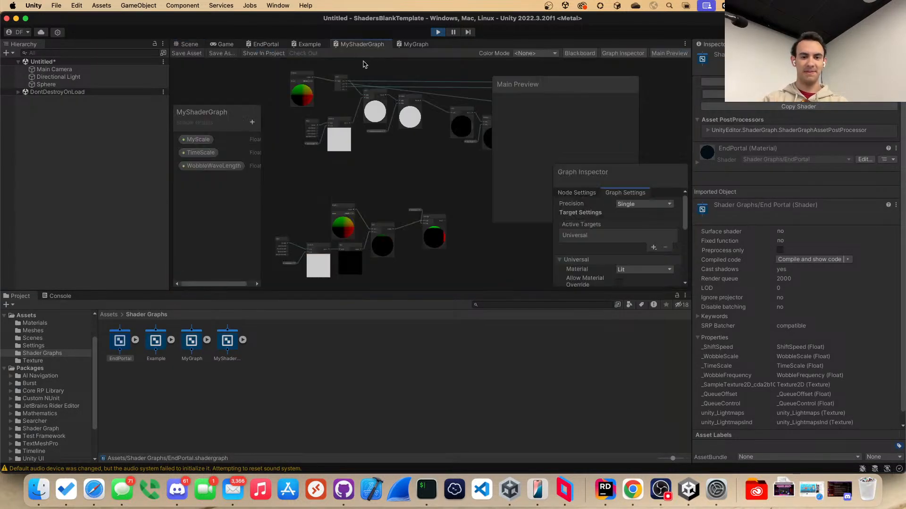
pyautogui.click(416, 44)
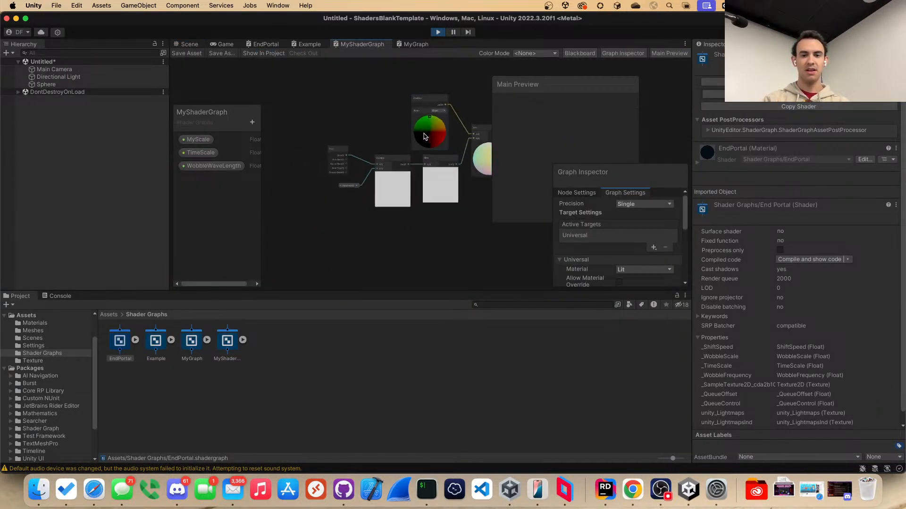
pyautogui.click(276, 45)
pyautogui.doubleClick(276, 45)
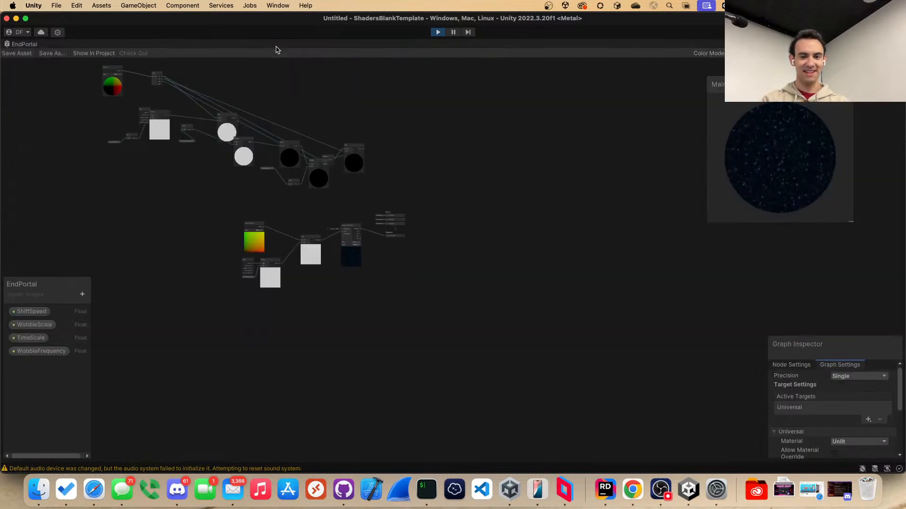
pyautogui.scroll(5, 383, 237)
pyautogui.moveTo(384, 237); pyautogui.dragTo(473, 213, button='middle')
pyautogui.scroll(1, 436, 220)
pyautogui.scroll(1, 436, 220)
pyautogui.scroll(-1, 438, 220)
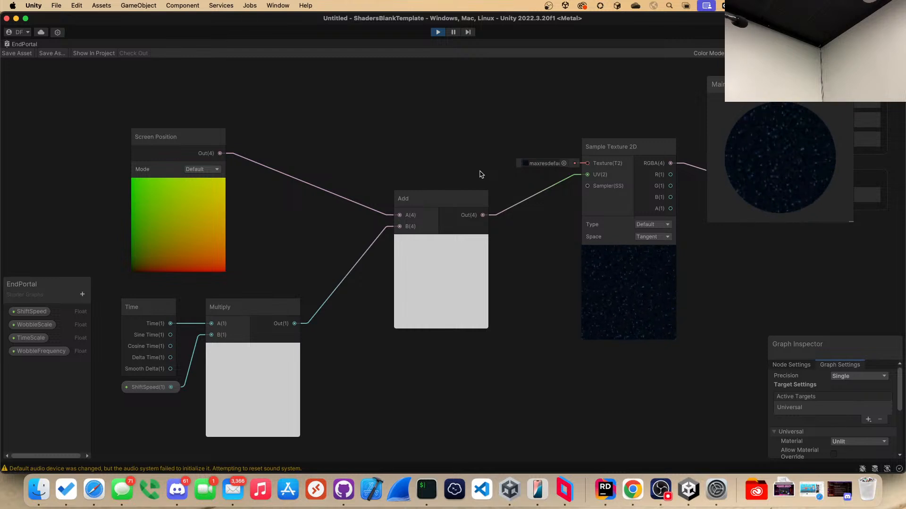
# Step: Add a Sampler State node to the EndPortal graph and place it above the Add node
pyautogui.rightClick(492, 338)
pyautogui.click(510, 343)
pyautogui.write('samp')
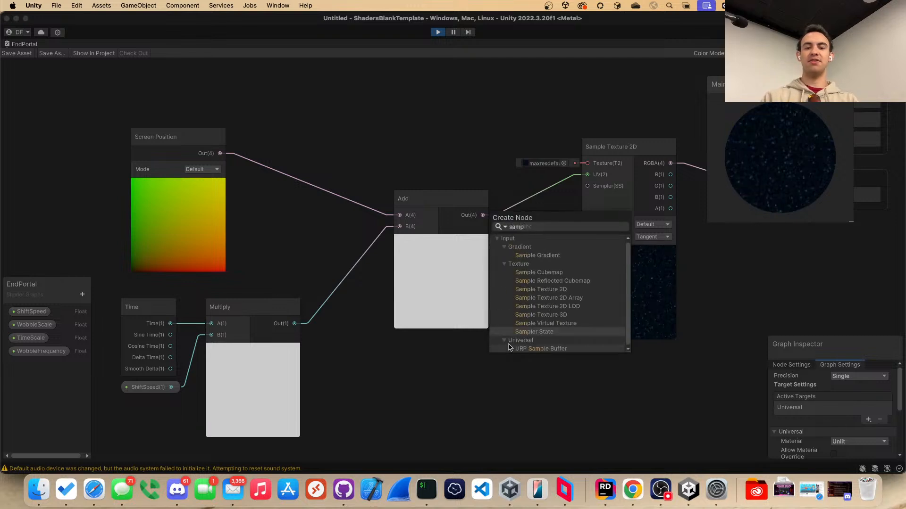
pyautogui.write('lers')
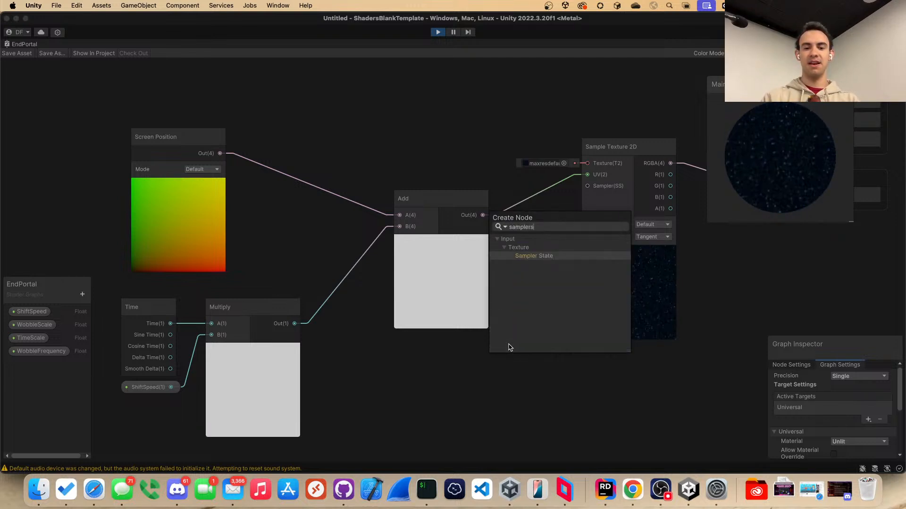
pyautogui.press('Return')
pyautogui.moveTo(462, 191); pyautogui.dragTo(463, 124)
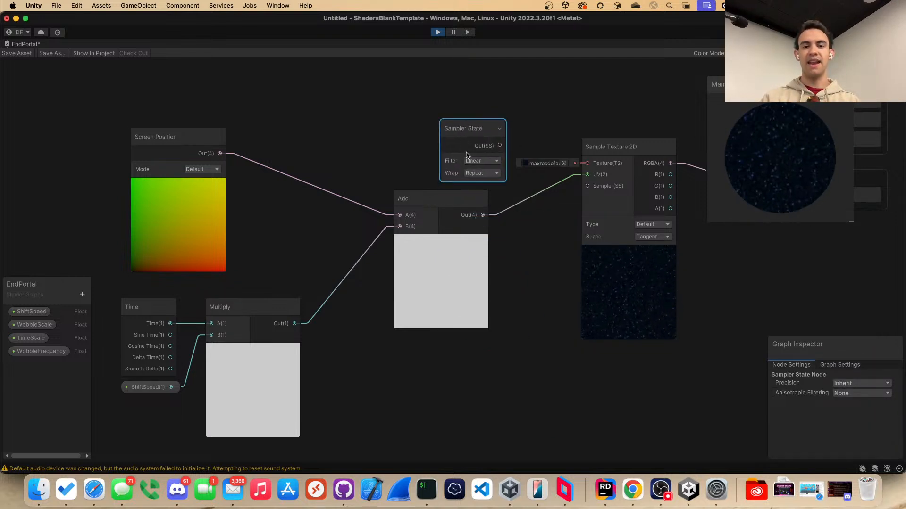
# Step: Examine the Filter and Wrap options available on the Sampler State node
pyautogui.scroll(5, 469, 155)
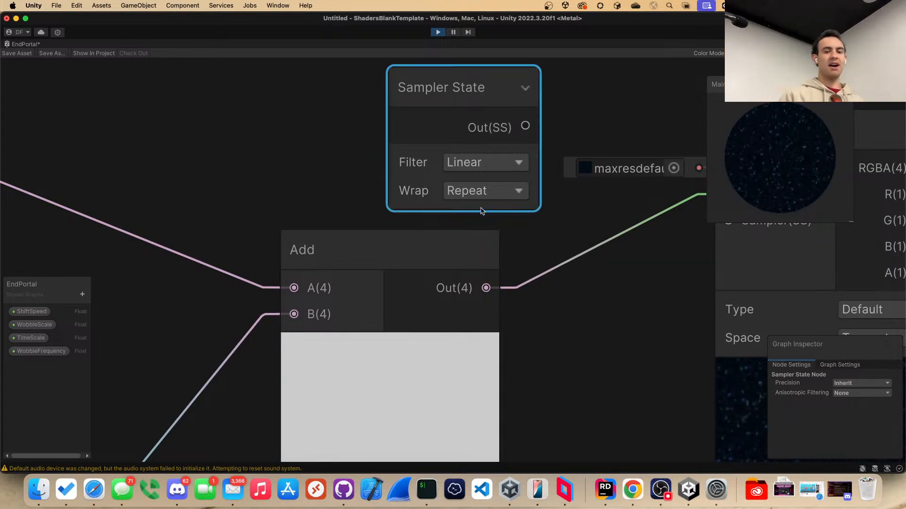
pyautogui.click(460, 163)
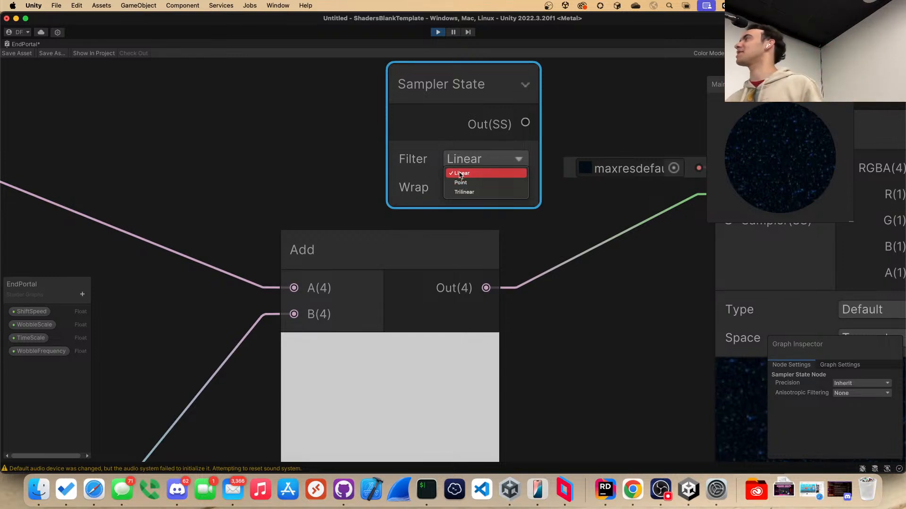
pyautogui.click(461, 174)
pyautogui.click(481, 188)
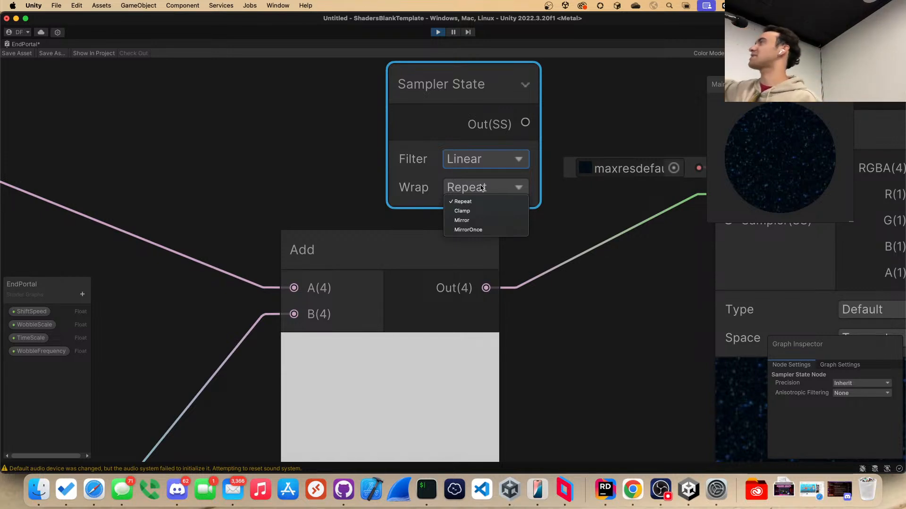
pyautogui.click(592, 227)
pyautogui.scroll(2, 599, 225)
pyautogui.scroll(-5, 640, 224)
pyautogui.scroll(4, 640, 223)
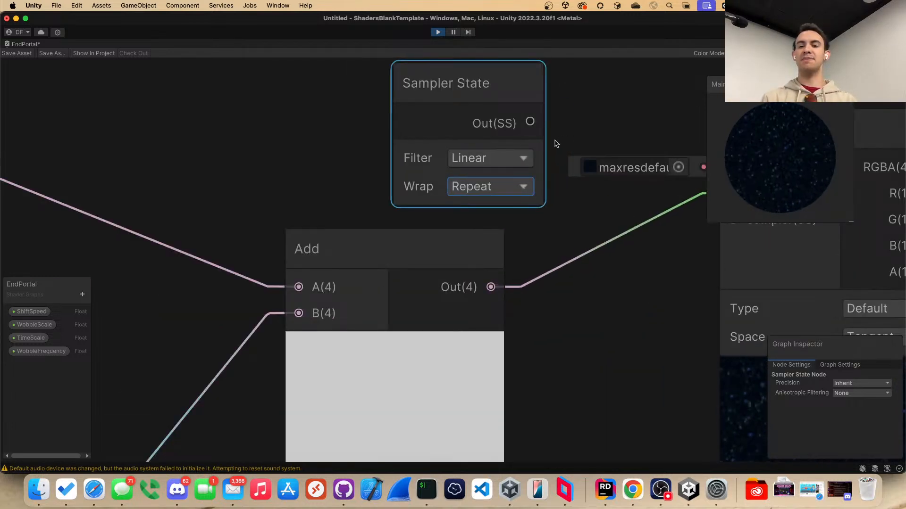
# Step: Connect the Sampler State output to the Sample Texture 2D node's Sampler input and set Wrap to Clamp
pyautogui.moveTo(572, 274); pyautogui.dragTo(494, 272, button='middle')
pyautogui.moveTo(452, 120); pyautogui.dragTo(655, 218)
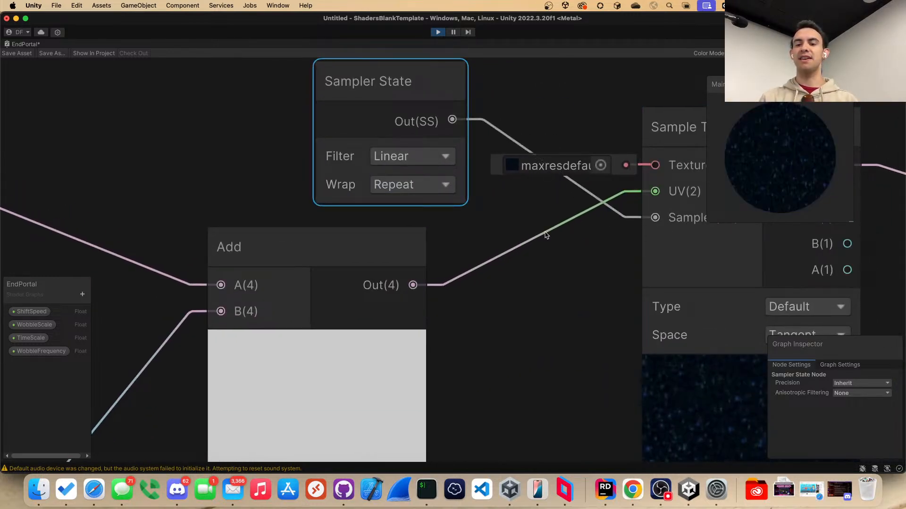
pyautogui.click(404, 197)
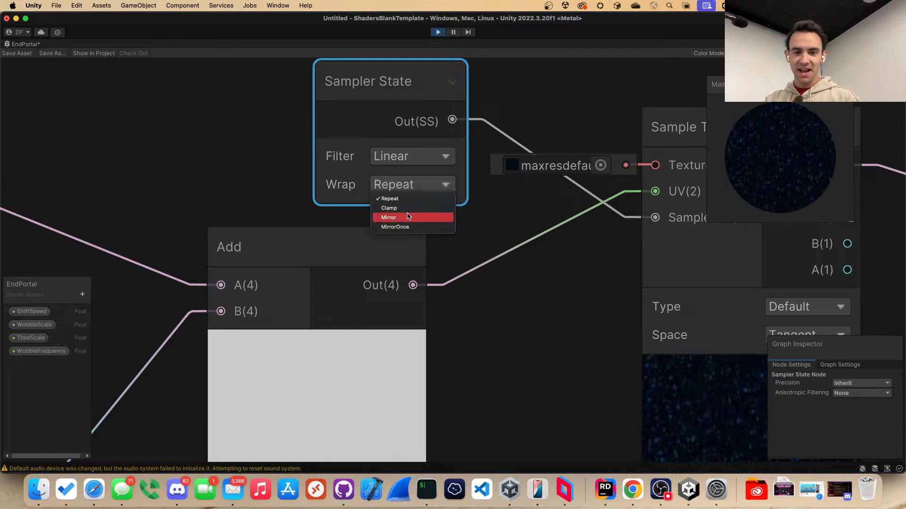
pyautogui.click(404, 208)
pyautogui.moveTo(560, 265); pyautogui.dragTo(470, 233, button='middle')
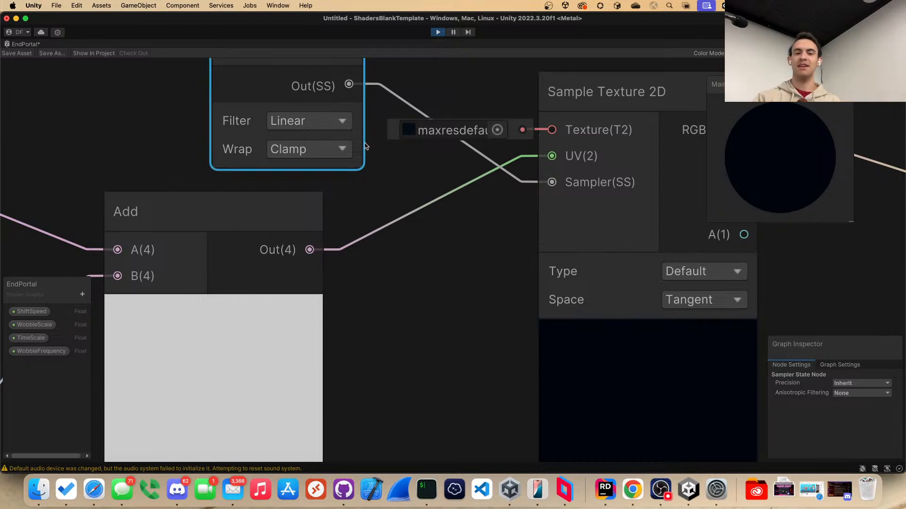
# Step: Try the Repeat and Mirror wrap modes on the Sampler State node, compare the texture previews, and return Wrap to Clamp
pyautogui.click(323, 144)
pyautogui.click(314, 164)
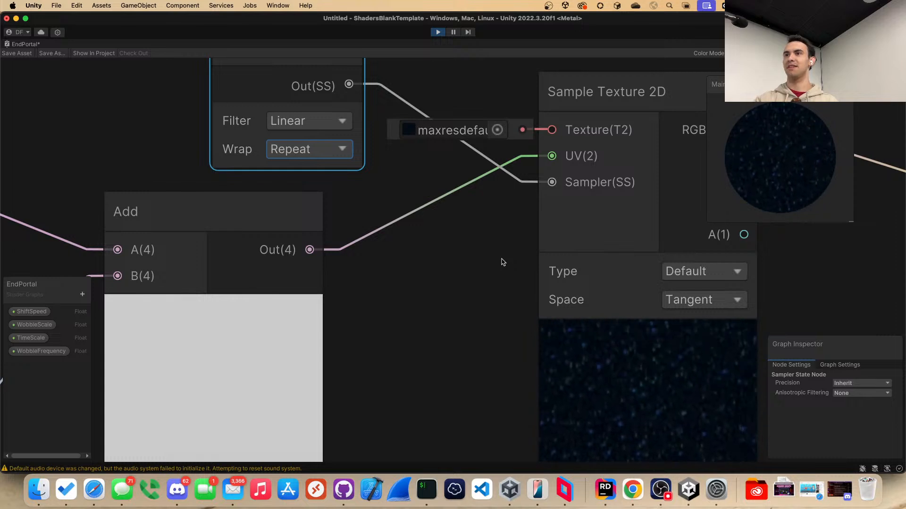
pyautogui.click(320, 152)
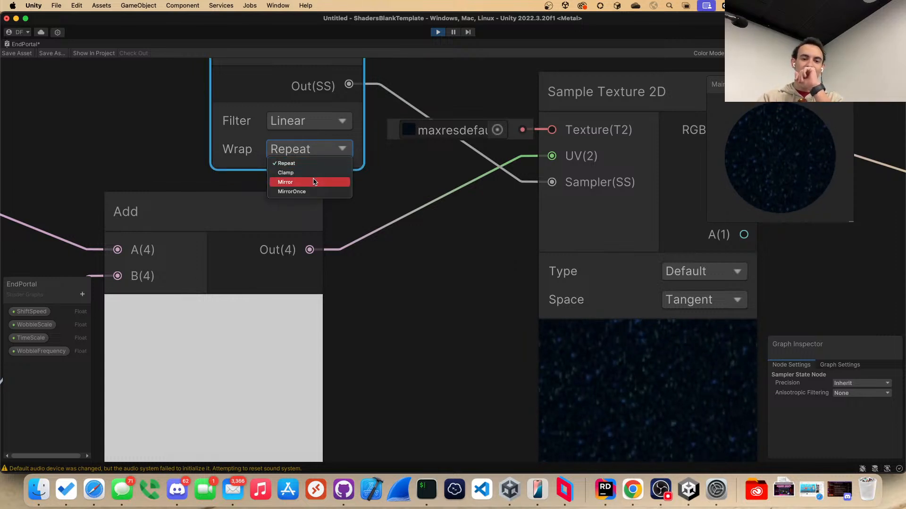
pyautogui.click(315, 182)
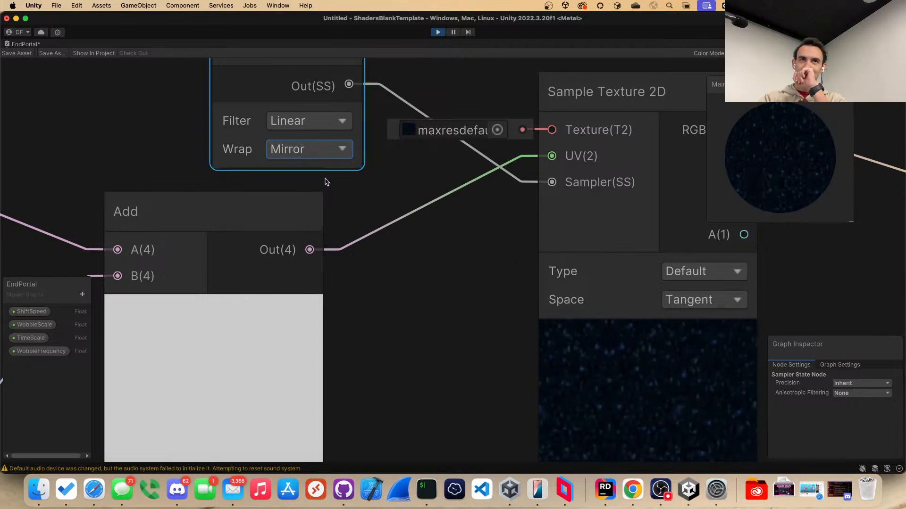
pyautogui.click(321, 151)
pyautogui.click(322, 165)
pyautogui.click(318, 154)
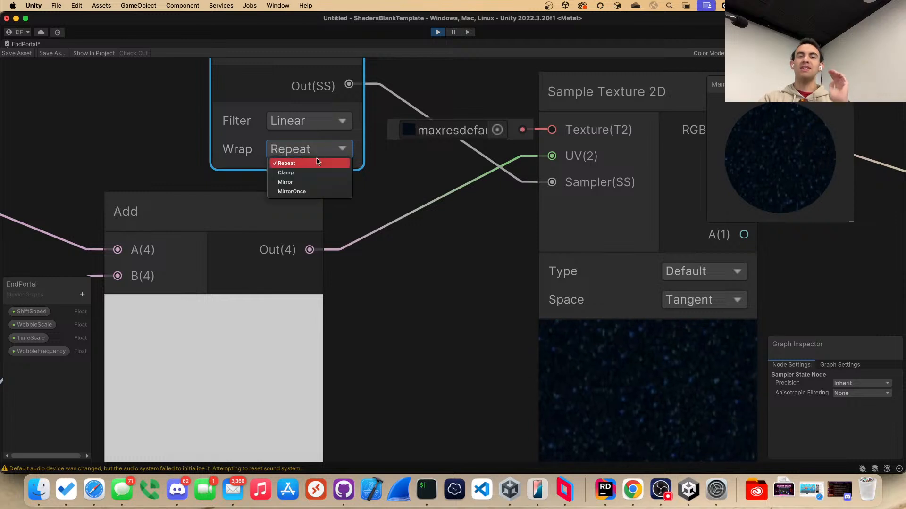
pyautogui.click(308, 171)
pyautogui.moveTo(561, 232); pyautogui.dragTo(471, 158, button='middle')
pyautogui.moveTo(520, 231); pyautogui.dragTo(489, 274, button='middle')
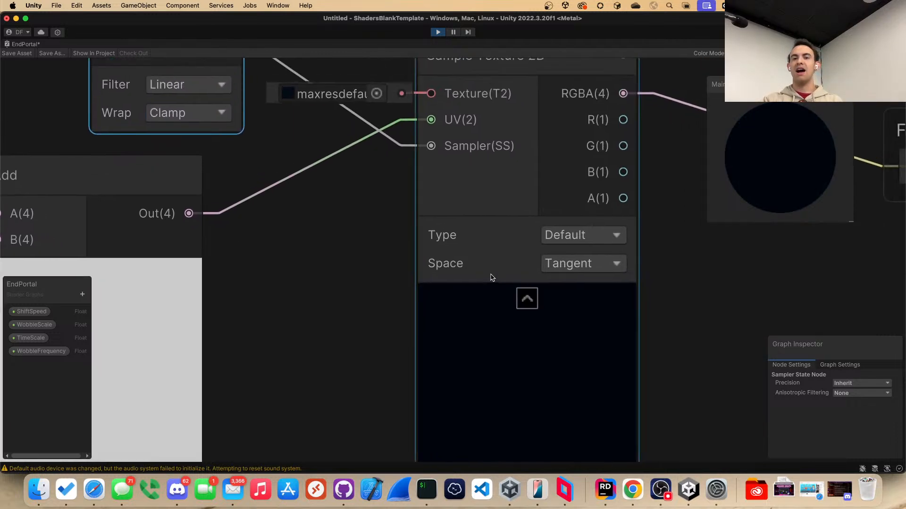
# Step: Make room beside Sample Texture 2D and insert a Modulo node between the Add output and the UV input
pyautogui.scroll(-2, 489, 273)
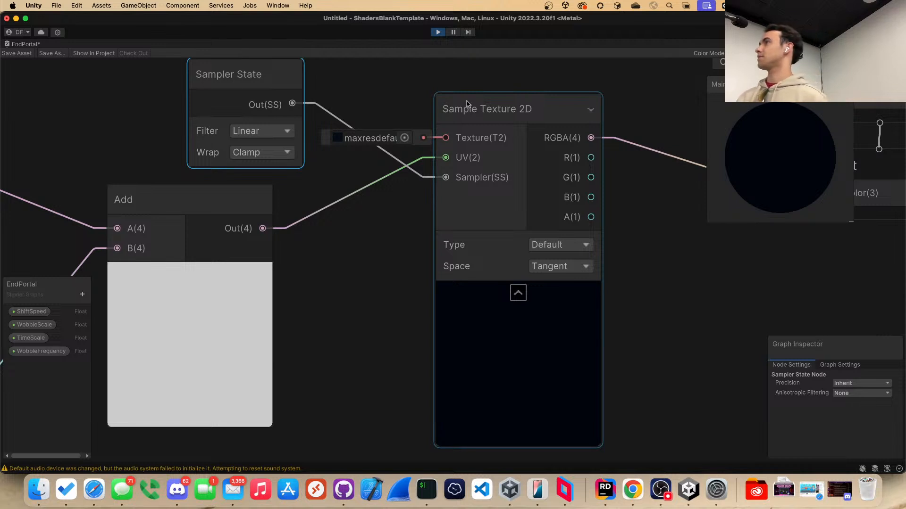
pyautogui.moveTo(414, 150); pyautogui.dragTo(398, 187, button='middle')
pyautogui.moveTo(427, 159); pyautogui.dragTo(540, 125)
pyautogui.rightClick(478, 124)
pyautogui.click(479, 125)
pyautogui.write('mo')
pyautogui.press('Return')
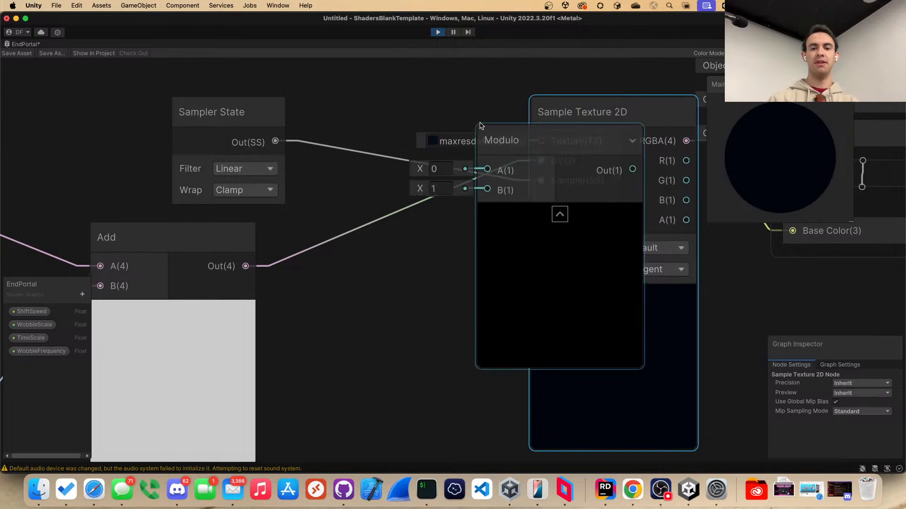
pyautogui.moveTo(519, 217); pyautogui.dragTo(347, 248)
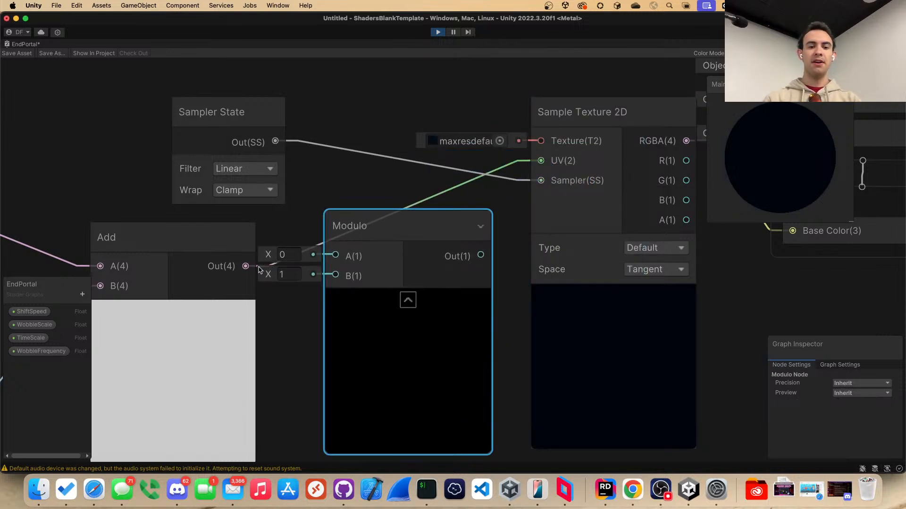
pyautogui.moveTo(245, 266); pyautogui.dragTo(335, 254)
pyautogui.moveTo(480, 254); pyautogui.dragTo(541, 161)
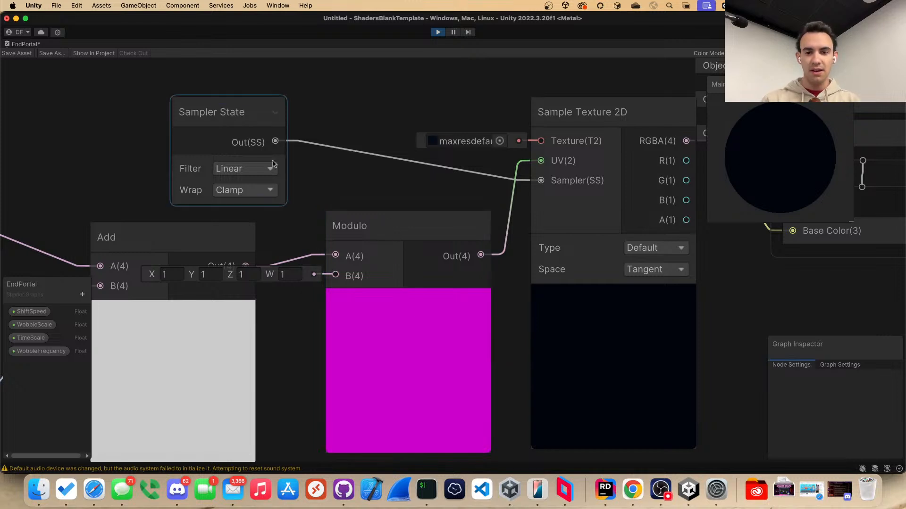
# Step: Set the Z and W components of the Modulo node's B input to 0 and save the EndPortal graph
pyautogui.click(248, 275)
pyautogui.write('0')
pyautogui.click(292, 276)
pyautogui.write('0')
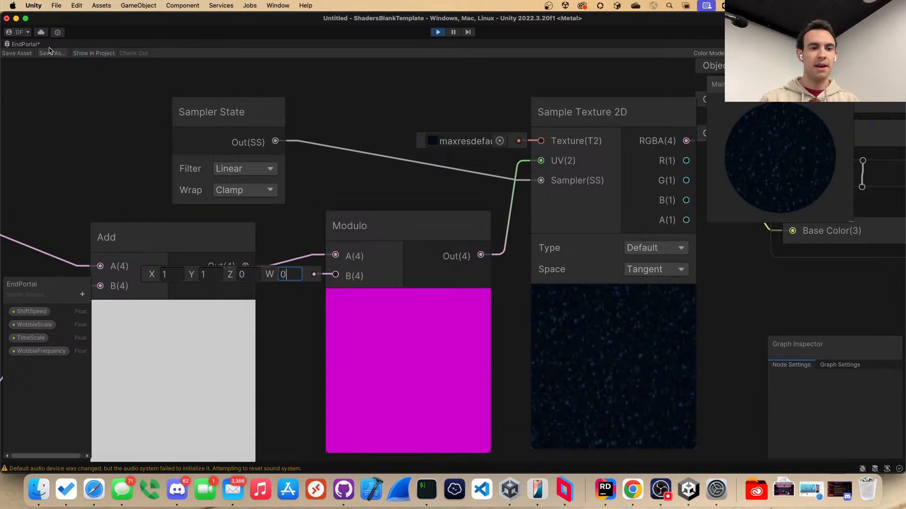
pyautogui.click(34, 53)
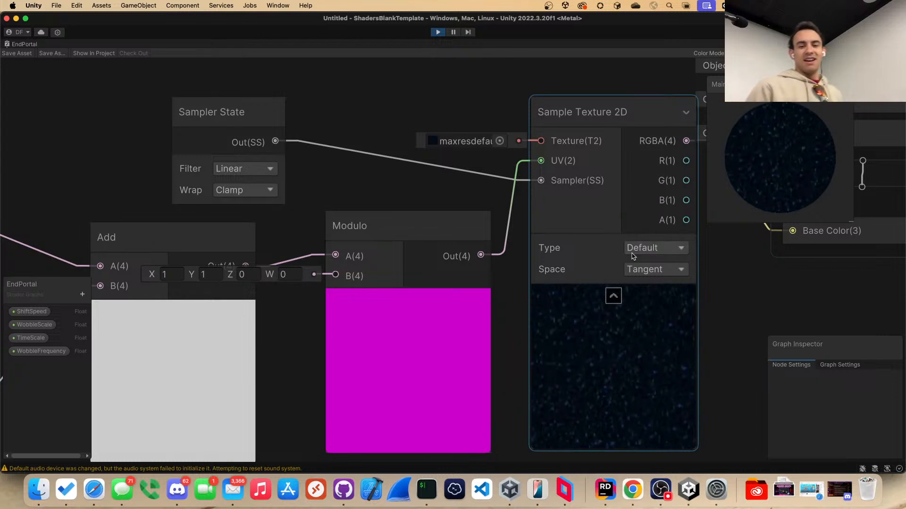
# Step: Switch to the Shader Graph slides in Safari and show slide 24, "Why does it look shiny?"
pyautogui.click(97, 486)
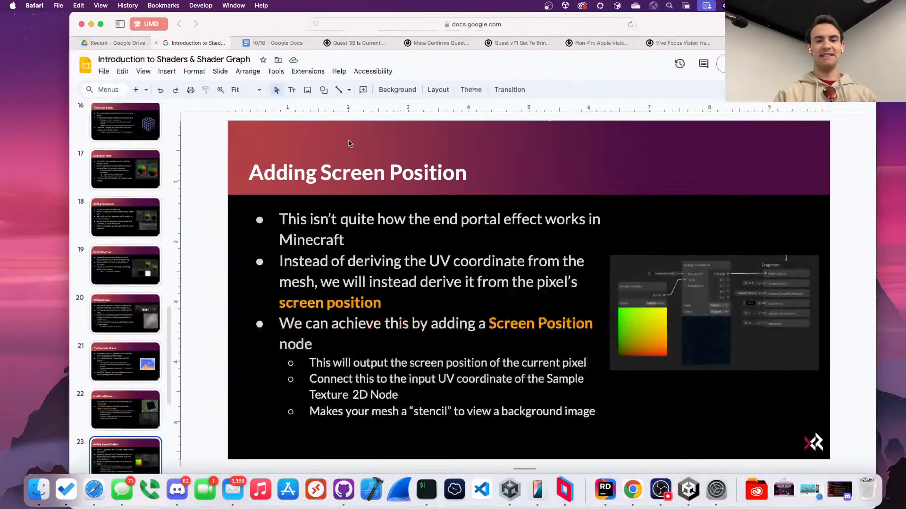
pyautogui.scroll(-3, 150, 407)
pyautogui.click(139, 389)
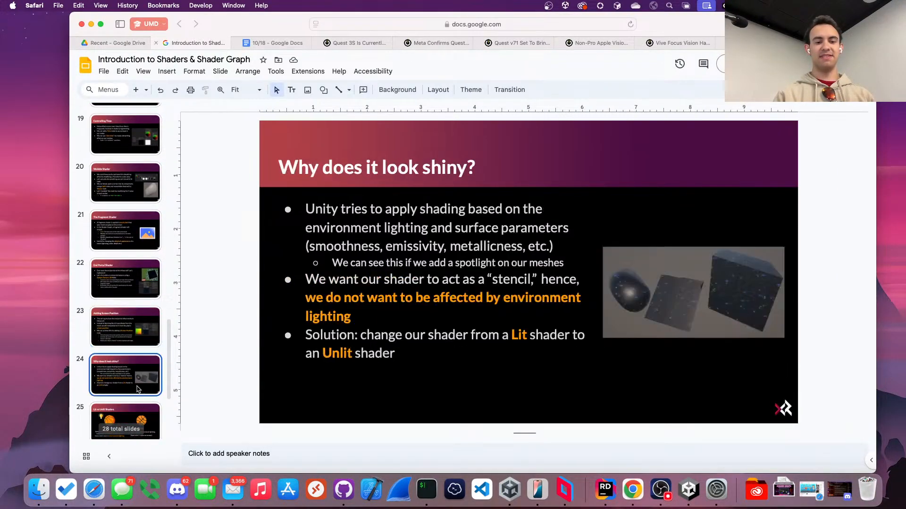
# Step: Browse the slides on shiny portal shading, revisiting slide 24, "Why does it look shiny?", and ending on slide 25, "Lit vs Unlit Shaders"
pyautogui.scroll(-2, 135, 384)
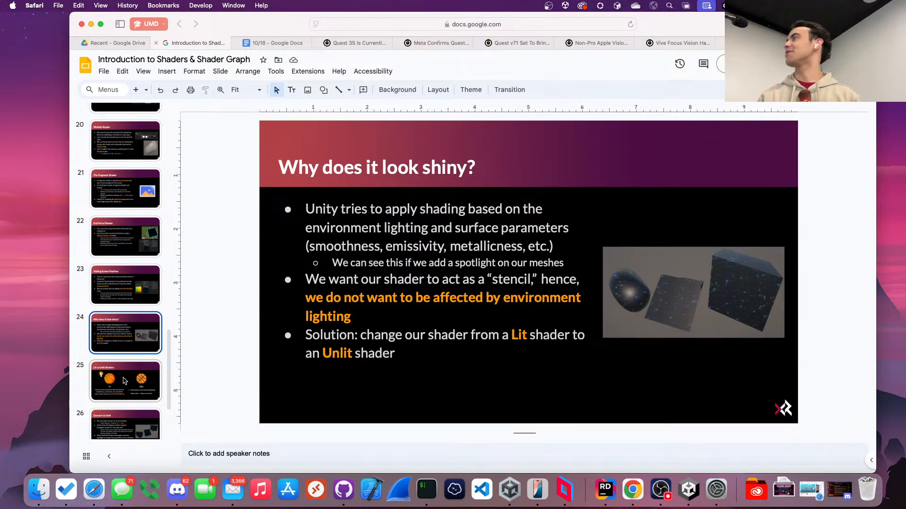
pyautogui.scroll(-2, 125, 380)
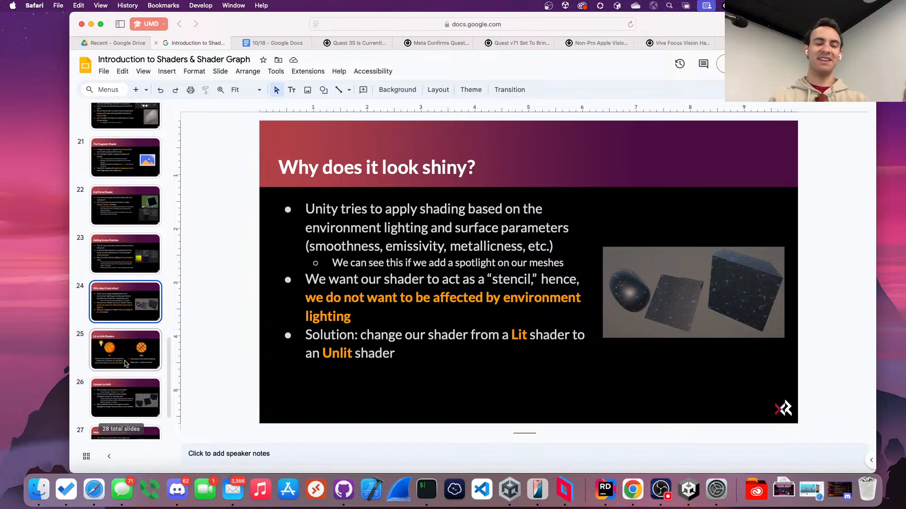
pyautogui.scroll(-1, 128, 379)
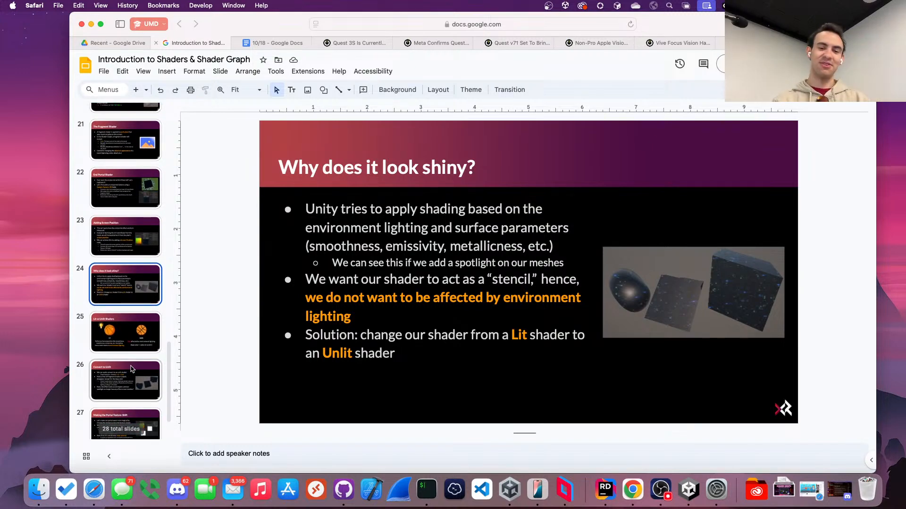
pyautogui.click(131, 369)
pyautogui.scroll(-3, 131, 369)
pyautogui.click(138, 277)
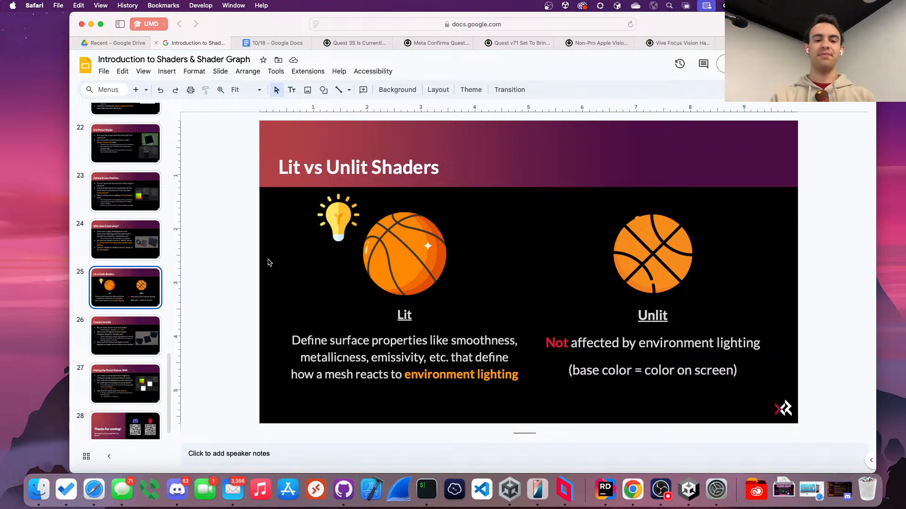
pyautogui.click(139, 243)
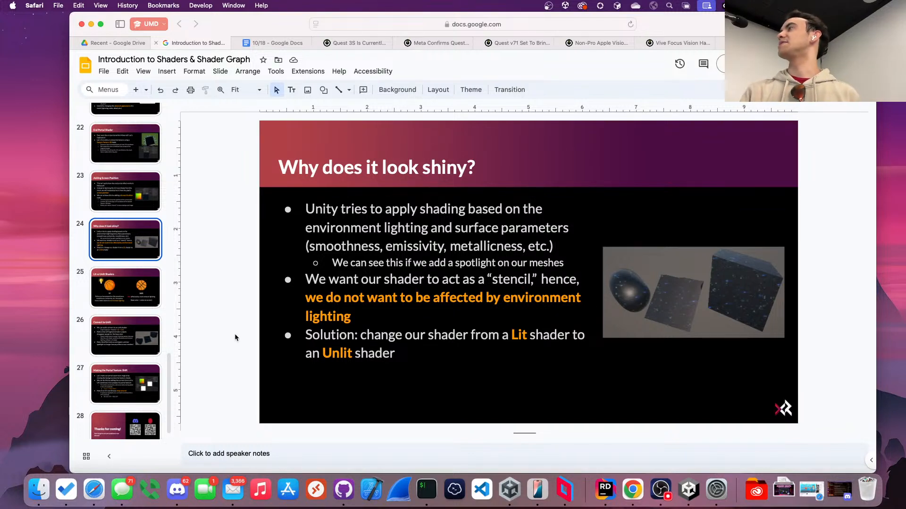
pyautogui.click(135, 278)
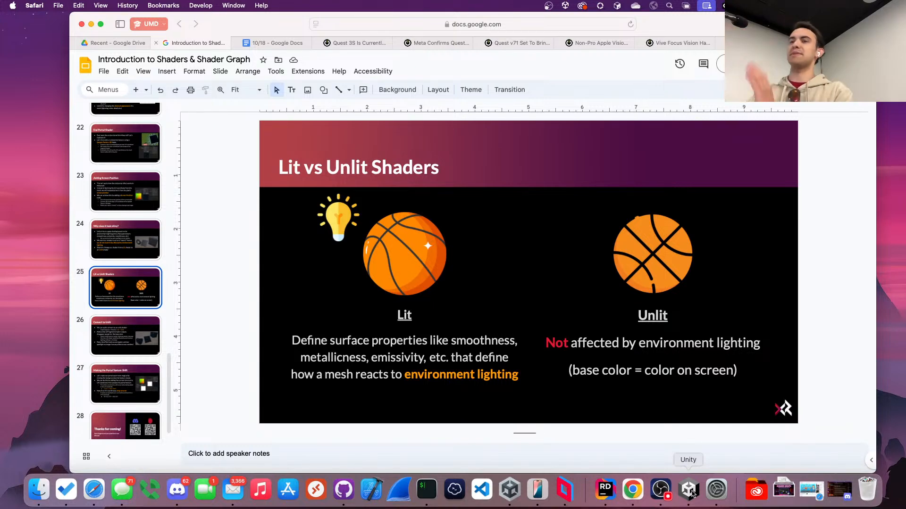
# Step: Switch to the EndPortal graph in Unity, move the Graph Inspector beside the Vertex and Fragment blocks, and show its Graph Settings
pyautogui.click(692, 492)
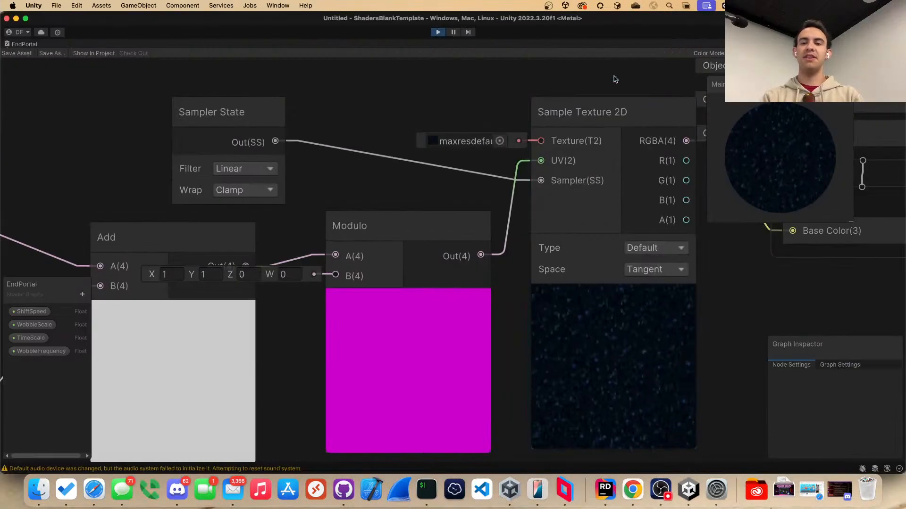
pyautogui.moveTo(568, 89); pyautogui.dragTo(352, 105, button='middle')
pyautogui.moveTo(522, 104); pyautogui.dragTo(449, 145, button='middle')
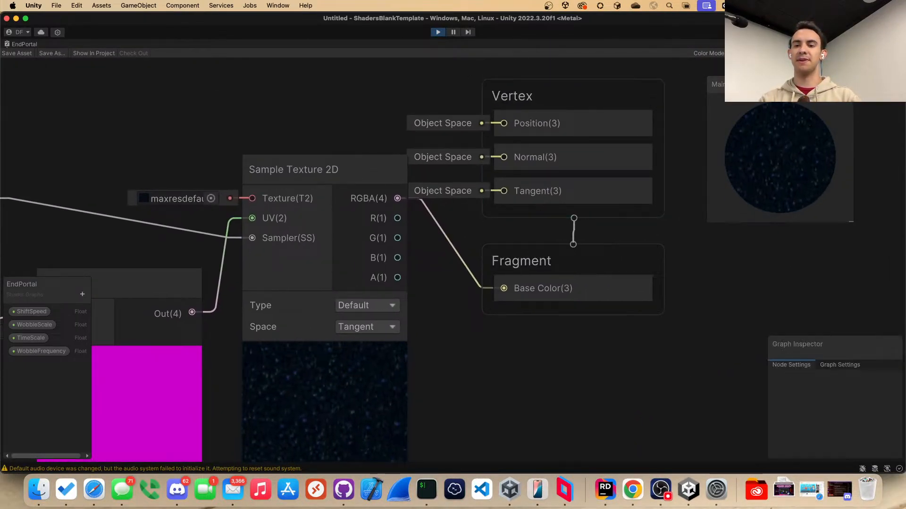
pyautogui.moveTo(822, 353); pyautogui.dragTo(571, 150)
pyautogui.click(587, 161)
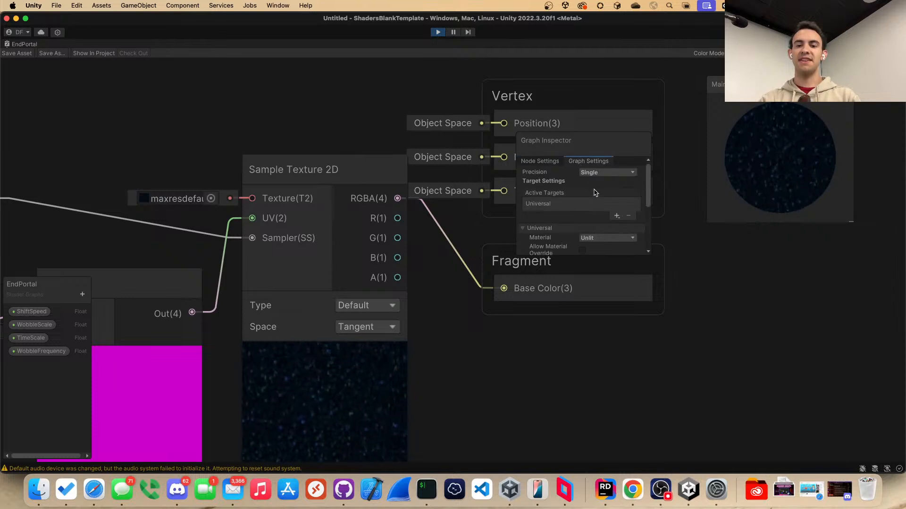
# Step: Try the Lit material for the graph's Universal target, compare the preview, and return Material to Unlit
pyautogui.scroll(-1, 597, 240)
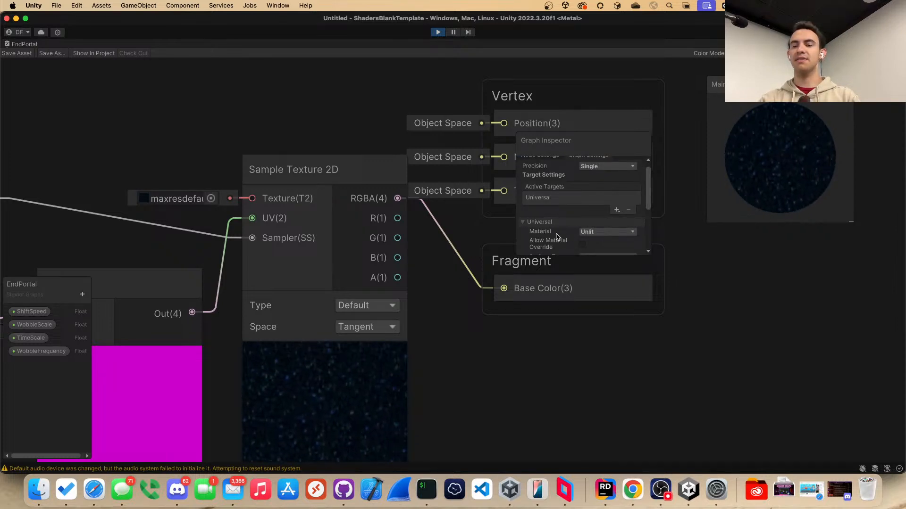
pyautogui.click(591, 231)
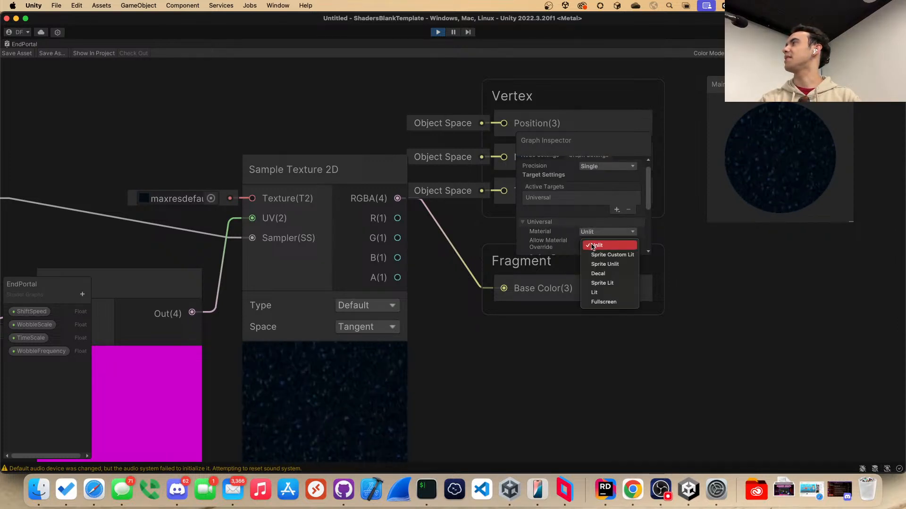
pyautogui.click(609, 292)
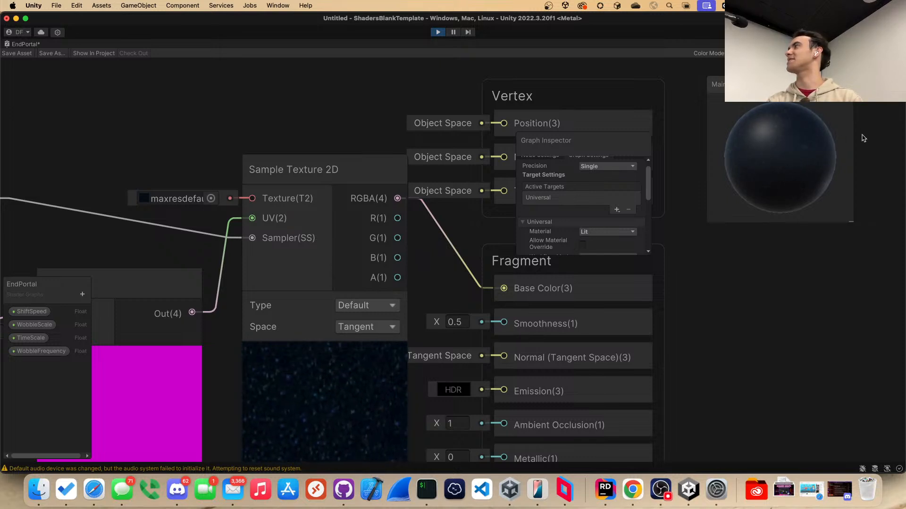
pyautogui.click(619, 232)
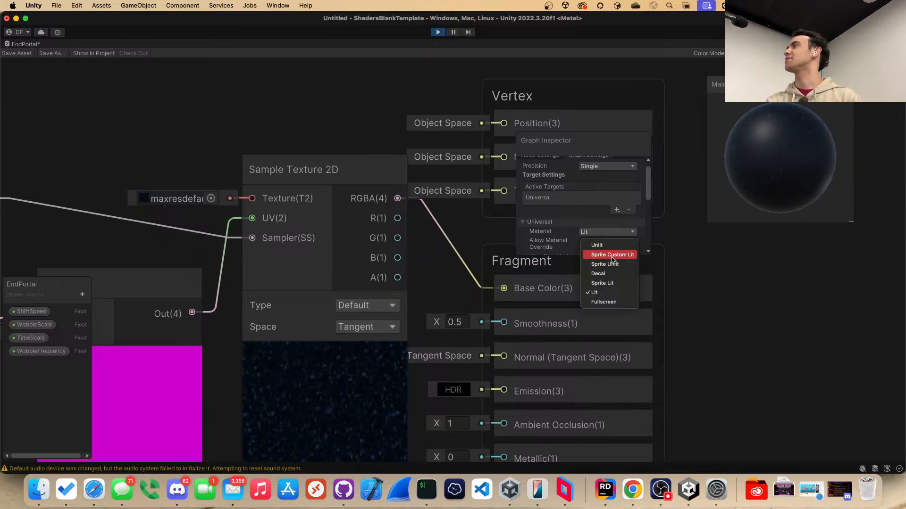
pyautogui.click(608, 252)
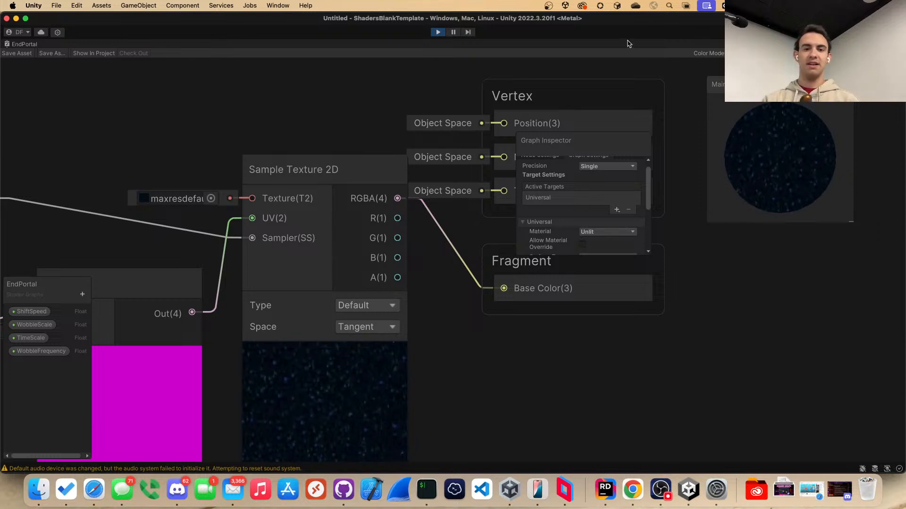
# Step: Switch to the Shader Graph slides in Safari and show slide 27, "Making the Portal Texture Shift"
pyautogui.click(94, 489)
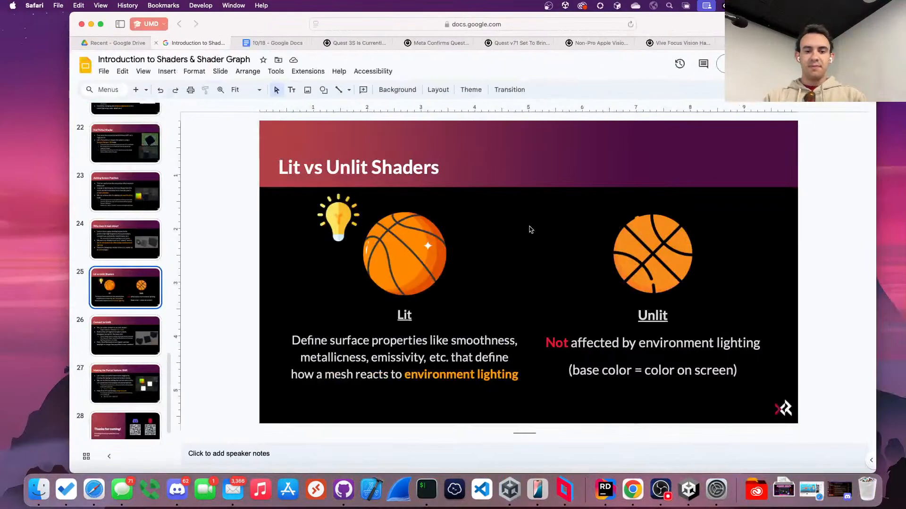
pyautogui.press('Down')
pyautogui.press('Down')
pyautogui.press('Down')
pyautogui.press('Down')
pyautogui.press('Up')
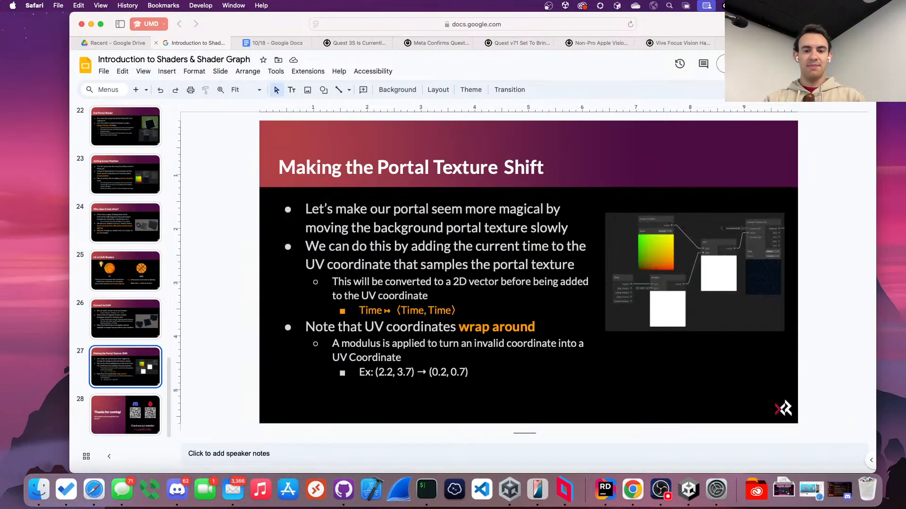
pyautogui.press('Down')
pyautogui.press('Up')
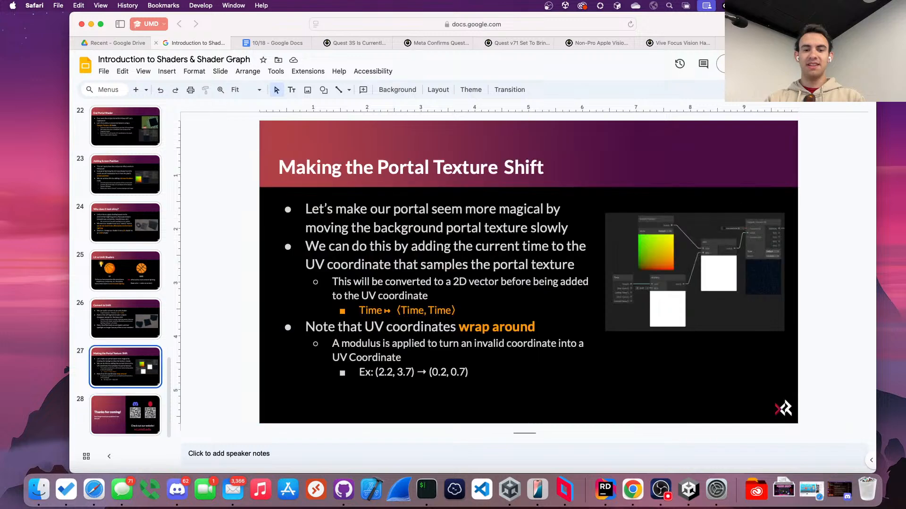